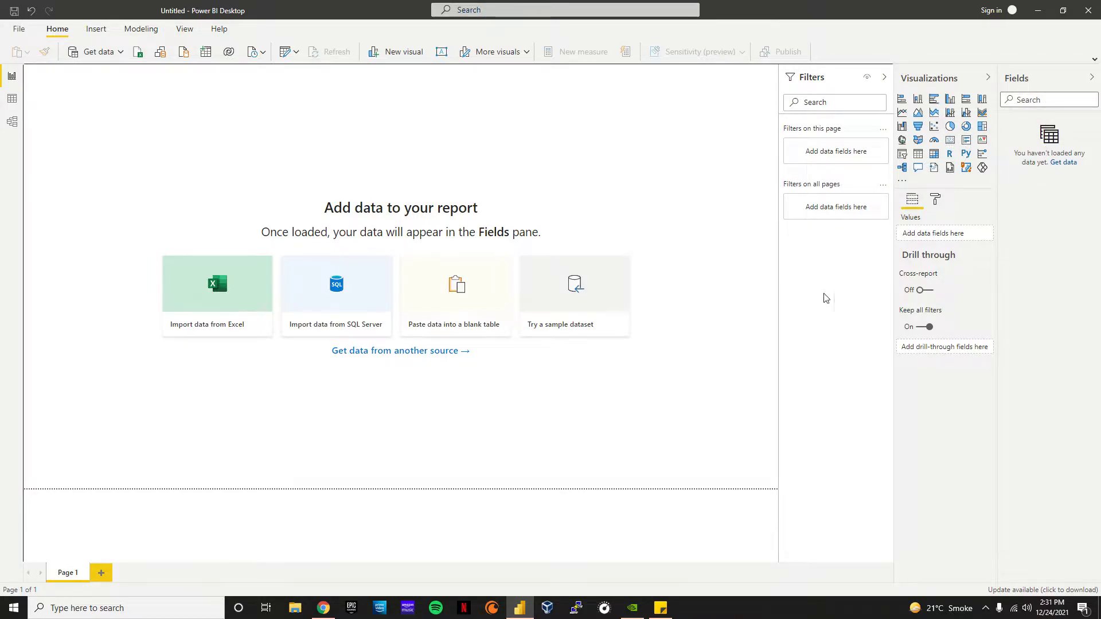
Step: Load the financials table from the sample Financial Sample.xlsx workbook and expand its list of fields
click(597, 297)
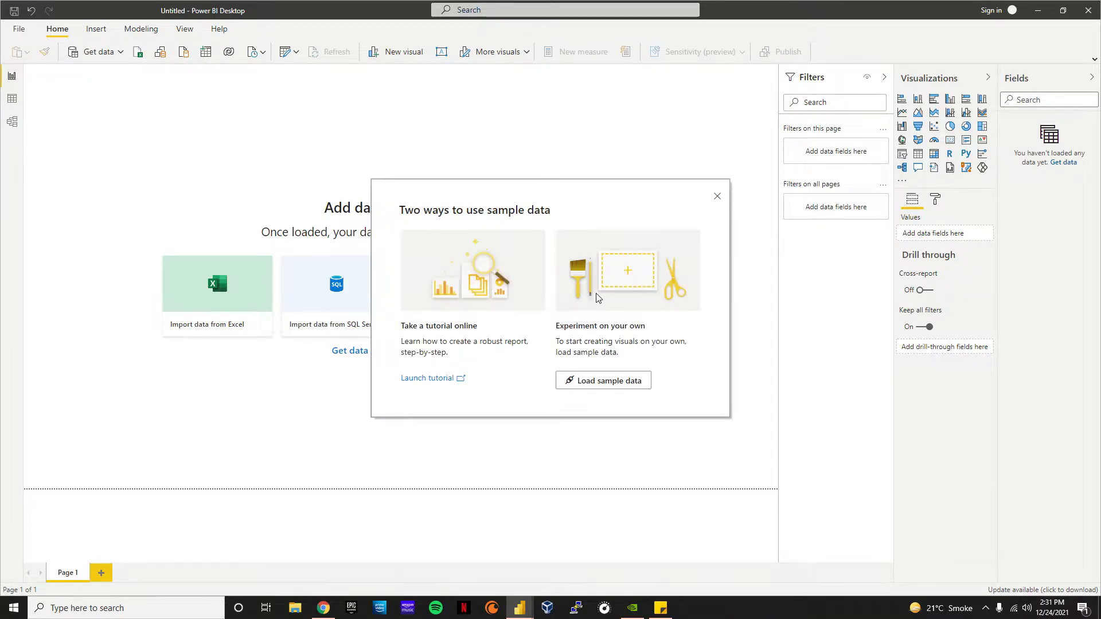
click(606, 386)
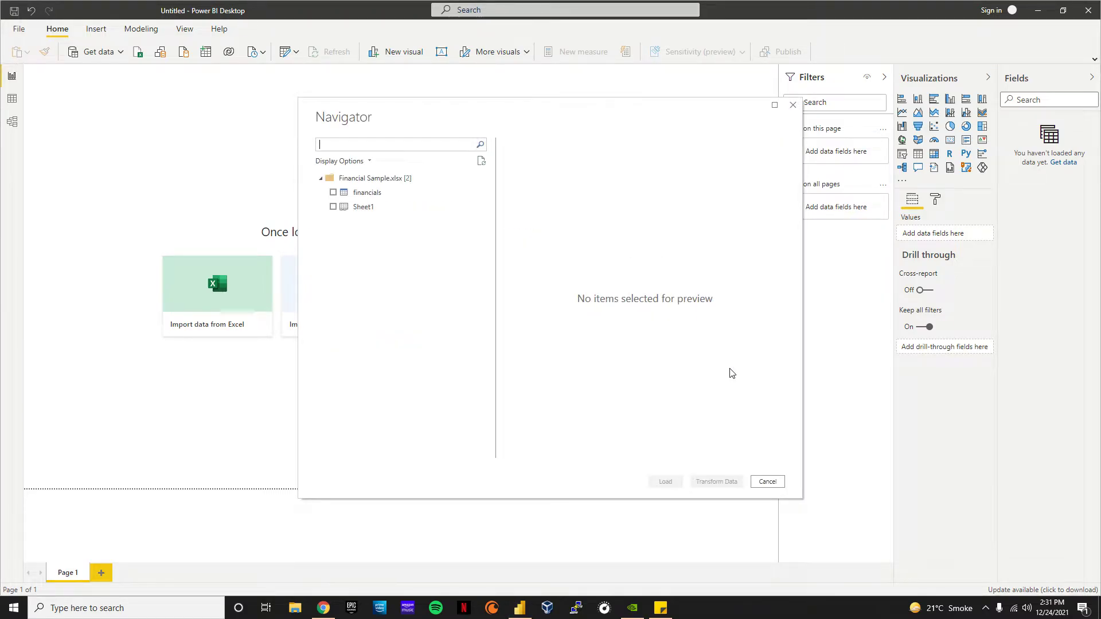
click(367, 194)
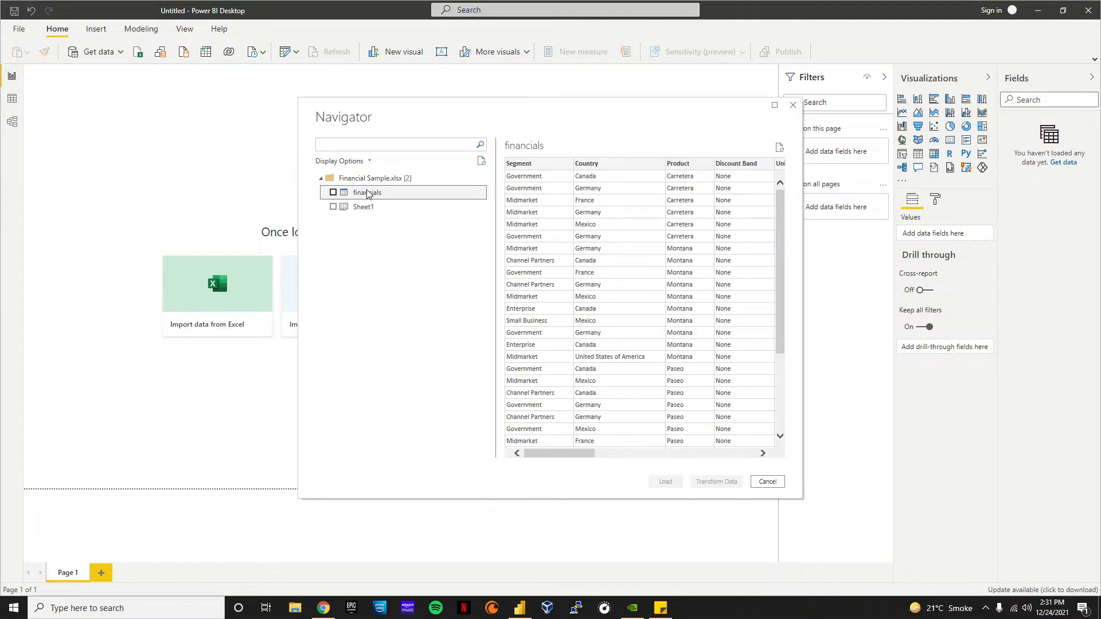
click(333, 193)
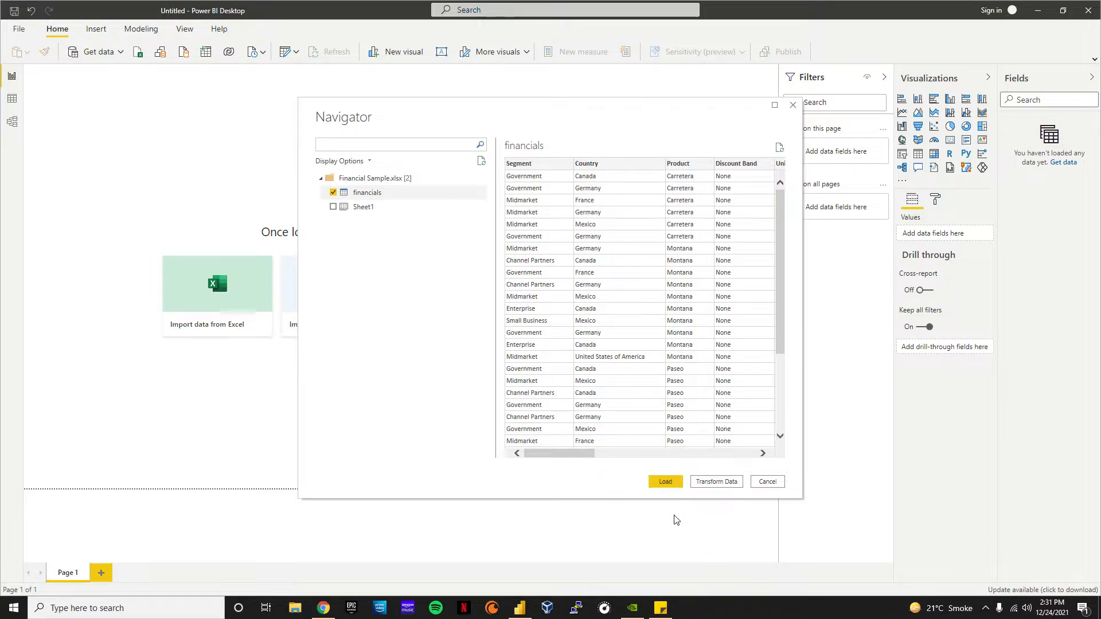
click(664, 483)
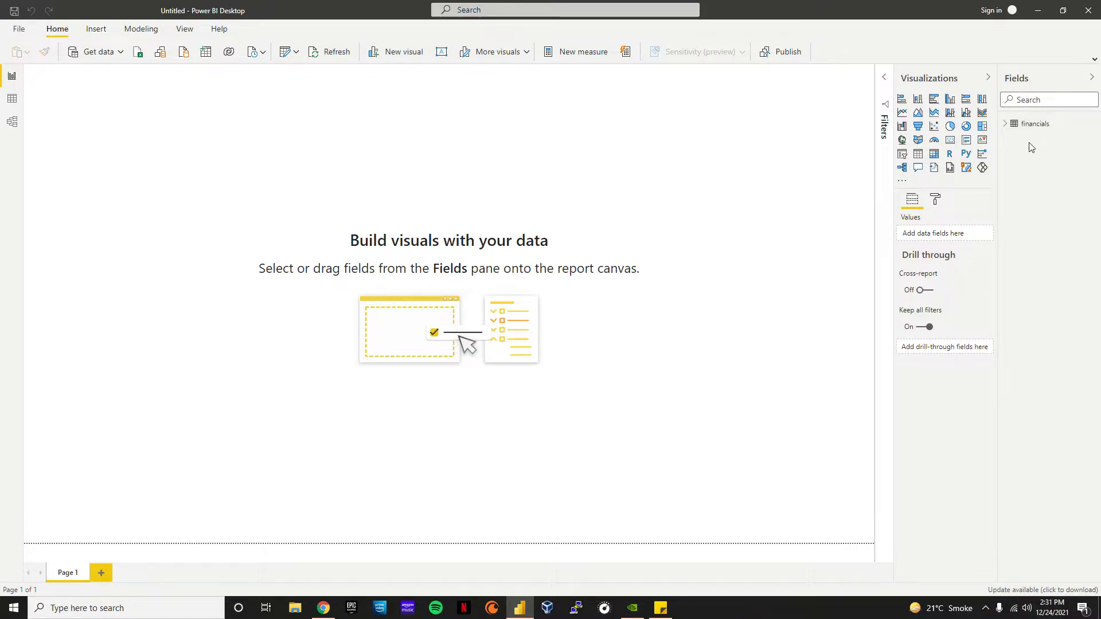
click(1006, 123)
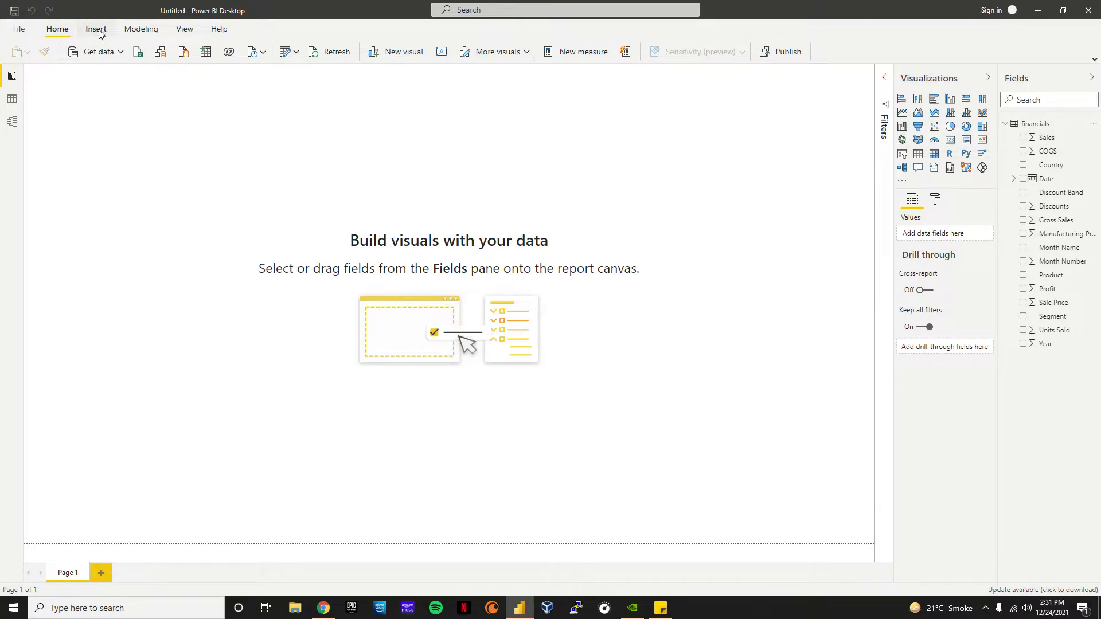
Step: Expand the ribbon to its full layout with labelled command groups
click(184, 29)
click(59, 30)
click(1094, 59)
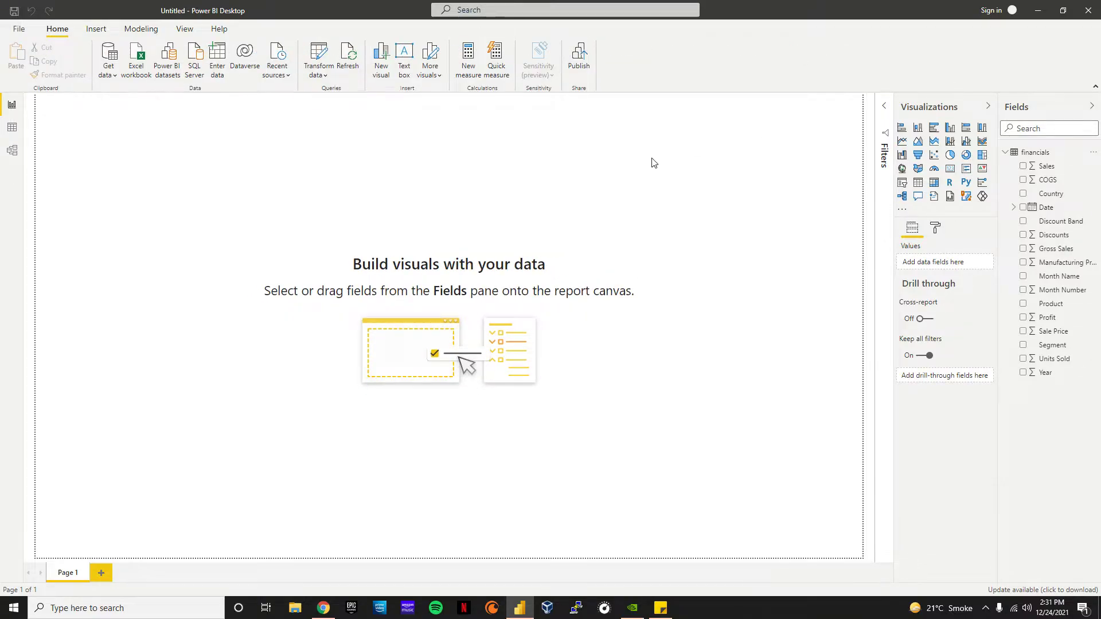
Step: Insert a rectangle shape at the top of the report page and stretch it into a banner across the full page width
click(96, 29)
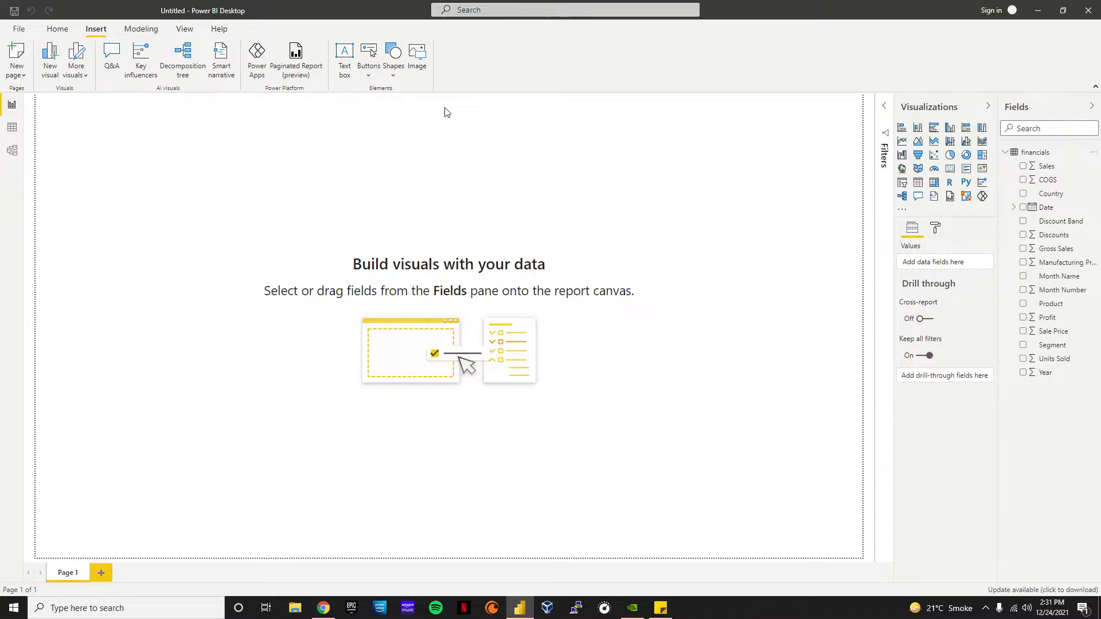
click(393, 58)
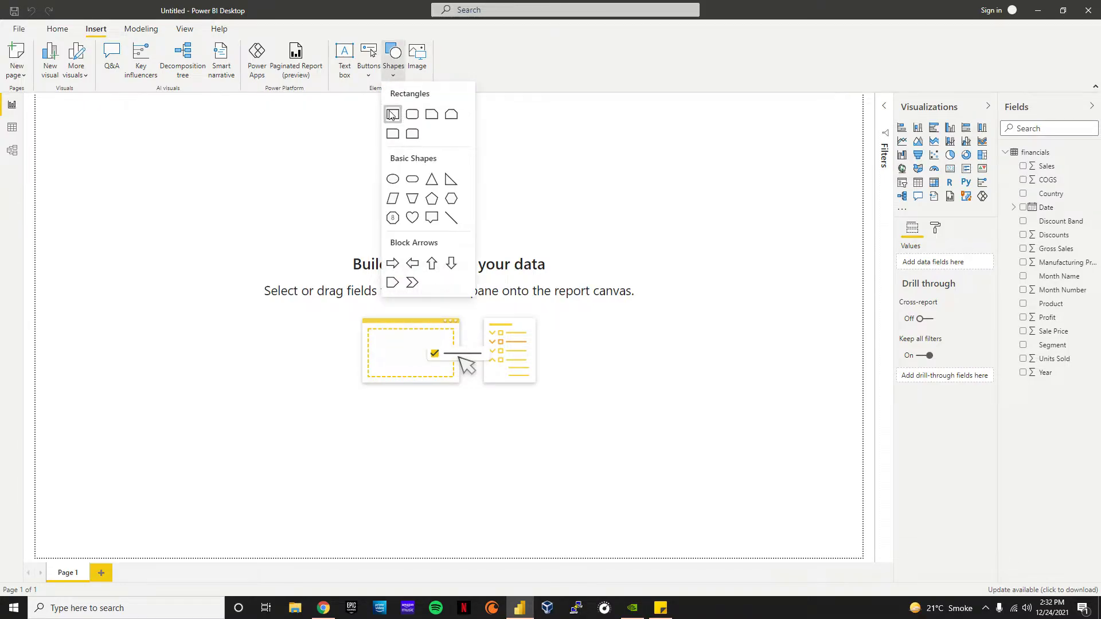
click(393, 114)
drag(111, 259, 121, 124)
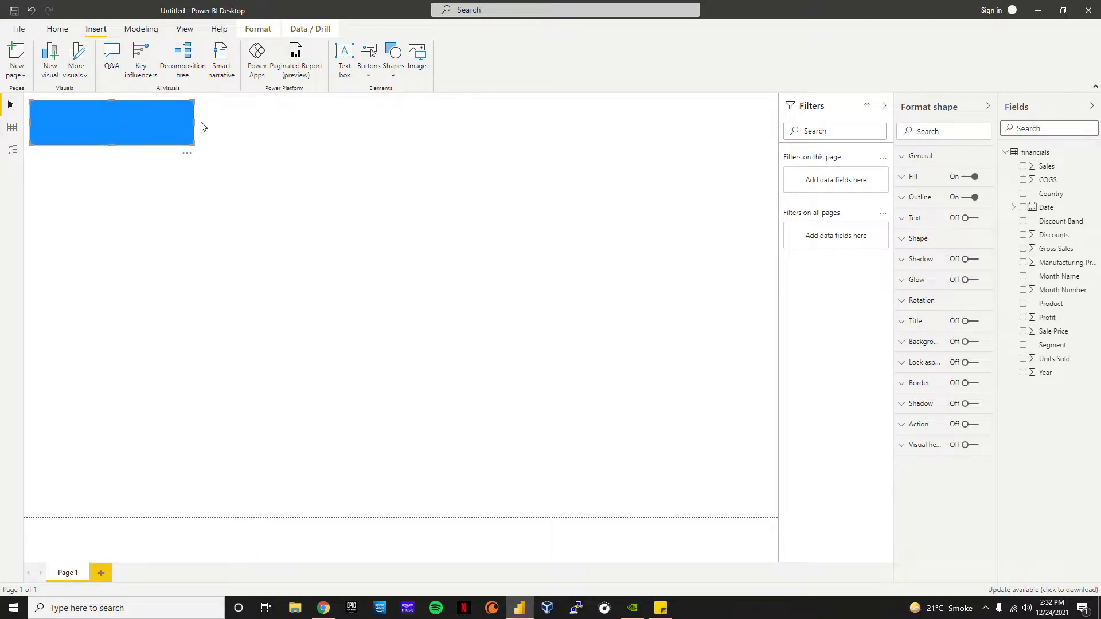
drag(194, 122, 772, 123)
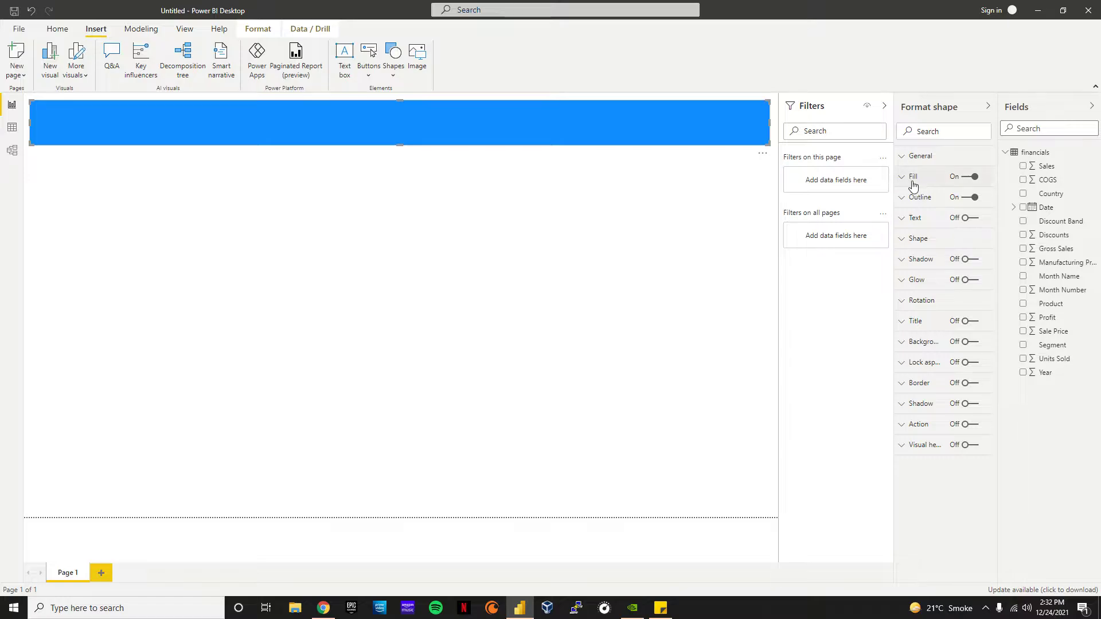
Step: Change the banner's fill to the slightly lighter shade of the gold theme color
click(912, 177)
click(921, 212)
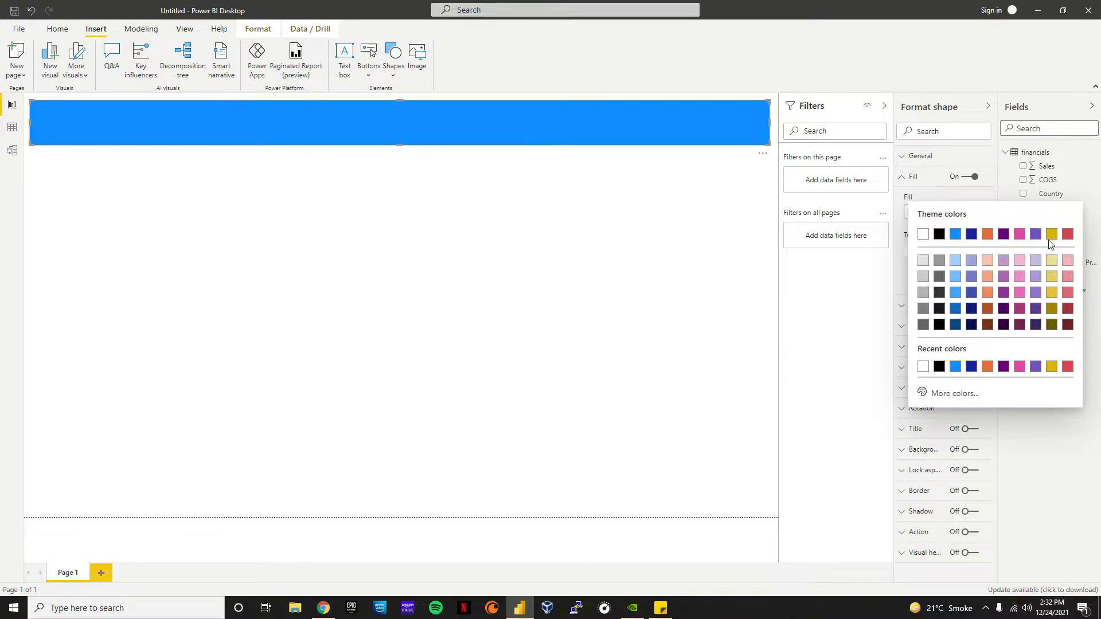
click(988, 293)
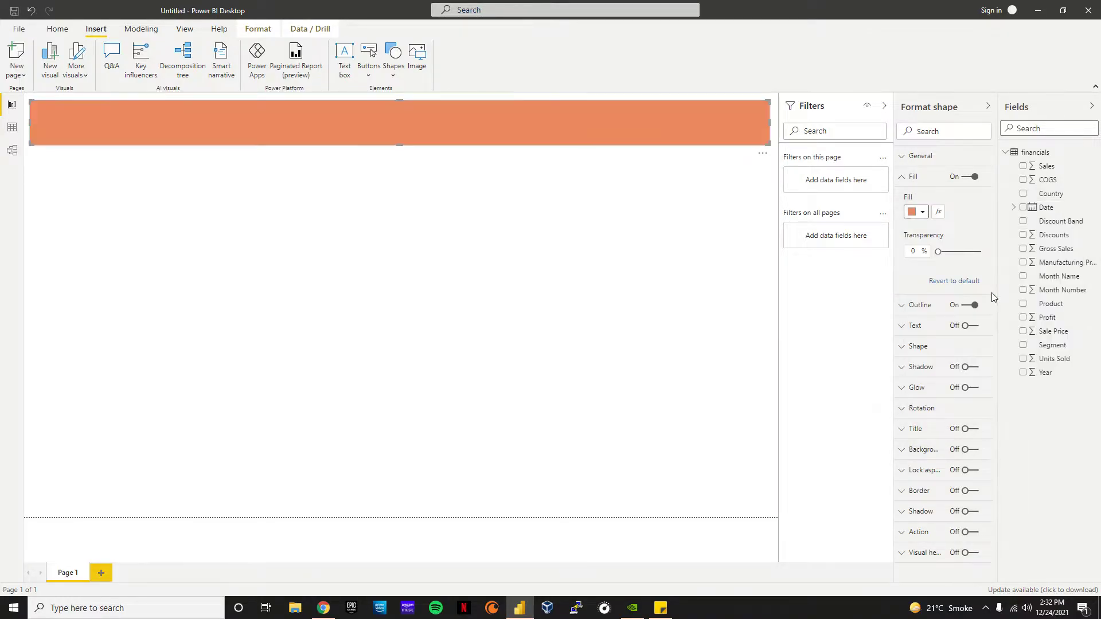
click(922, 212)
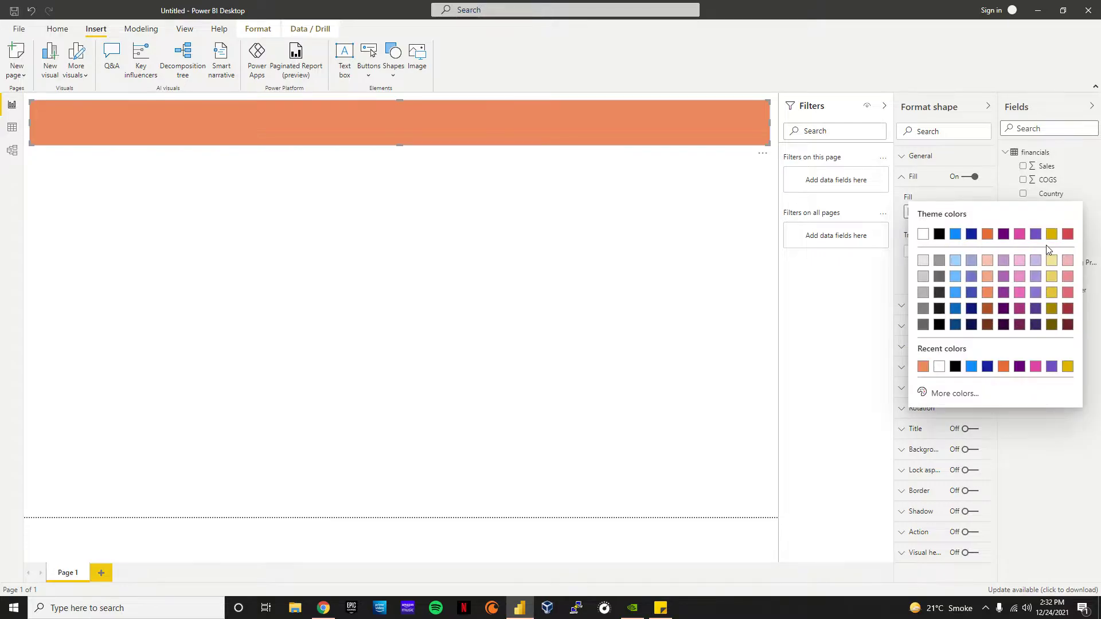
click(1052, 293)
click(917, 213)
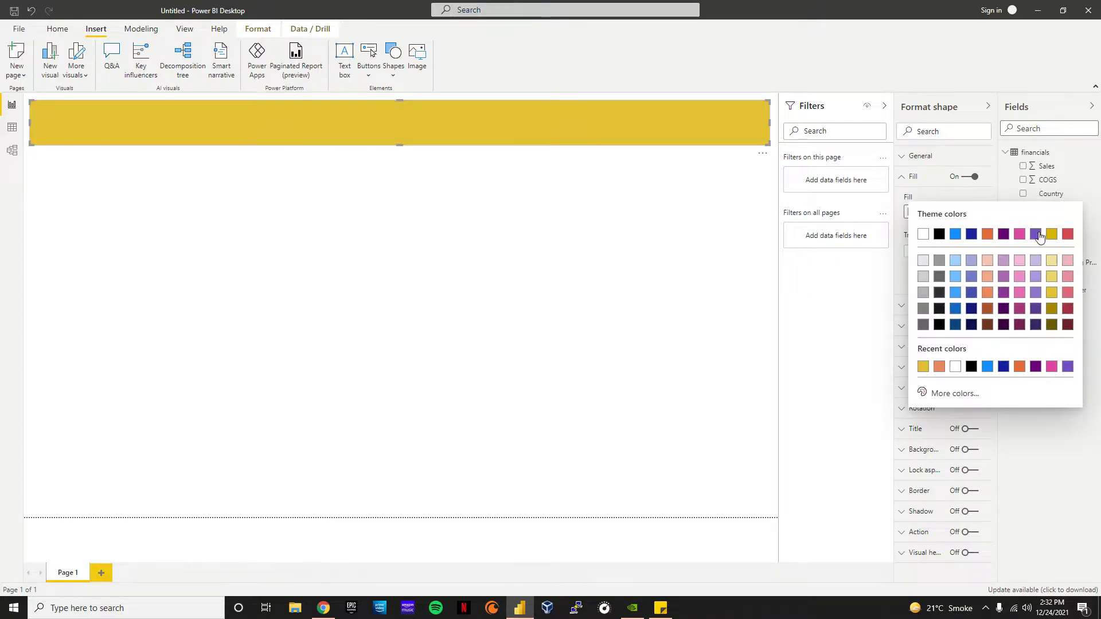
click(1051, 234)
click(922, 212)
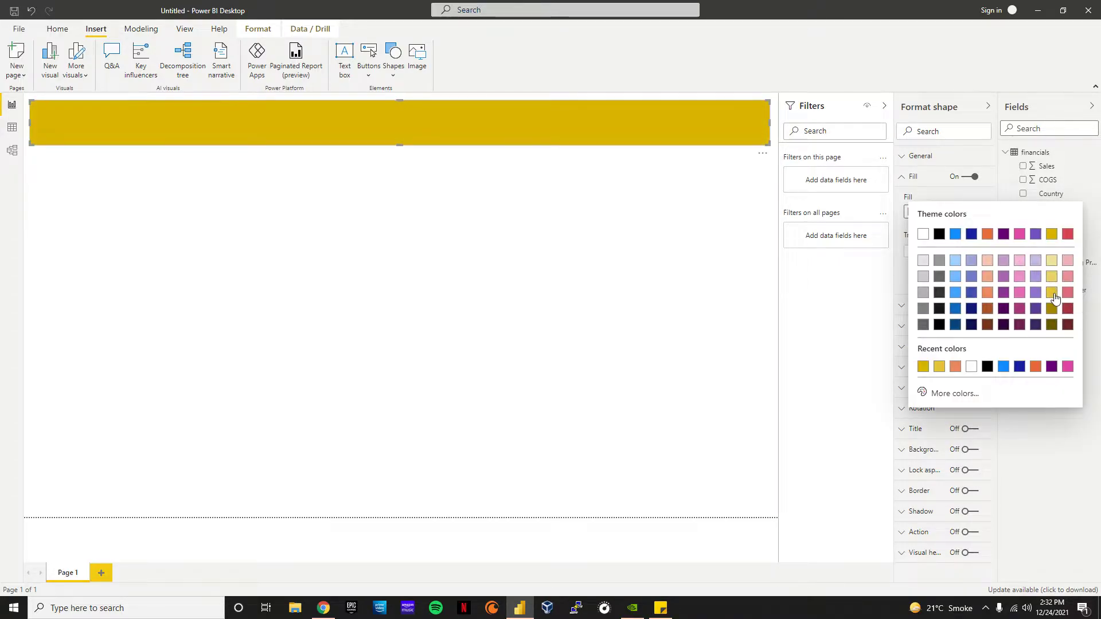
click(1054, 295)
Step: Set the banner's fill transparency to 30%
click(919, 252)
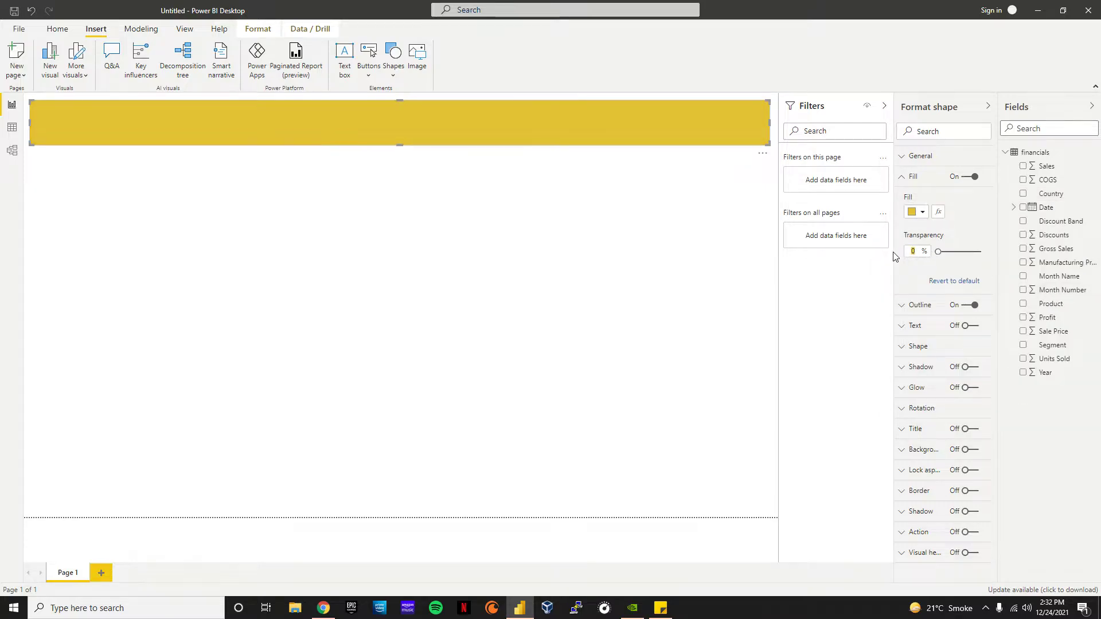
text(30)
key(Return)
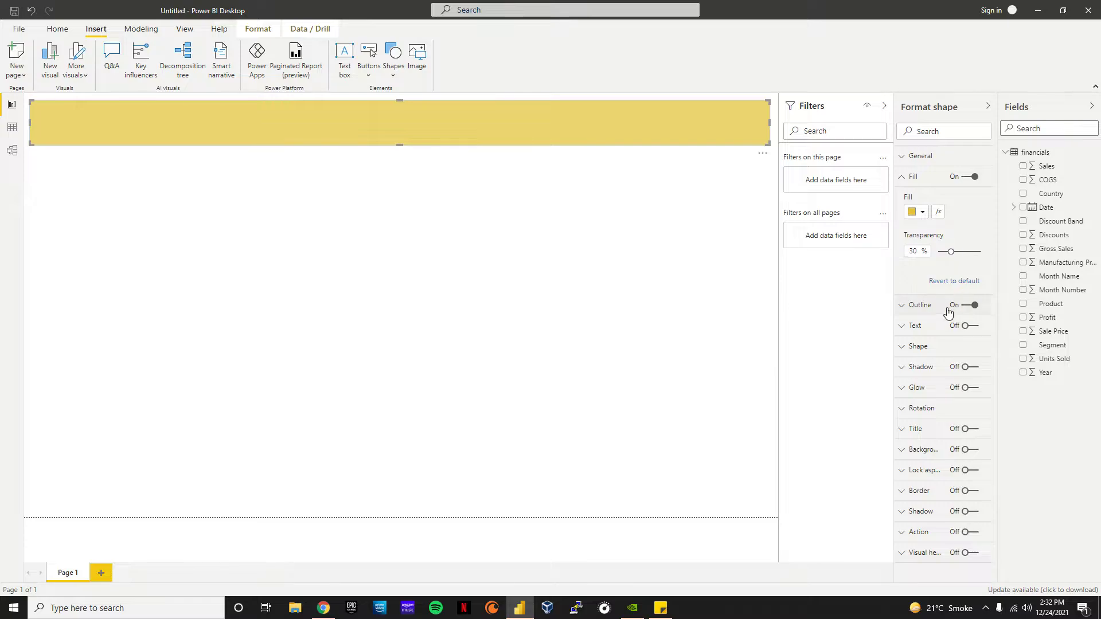
Step: Turn off the banner's outline and give it a light gray border
click(975, 307)
click(963, 491)
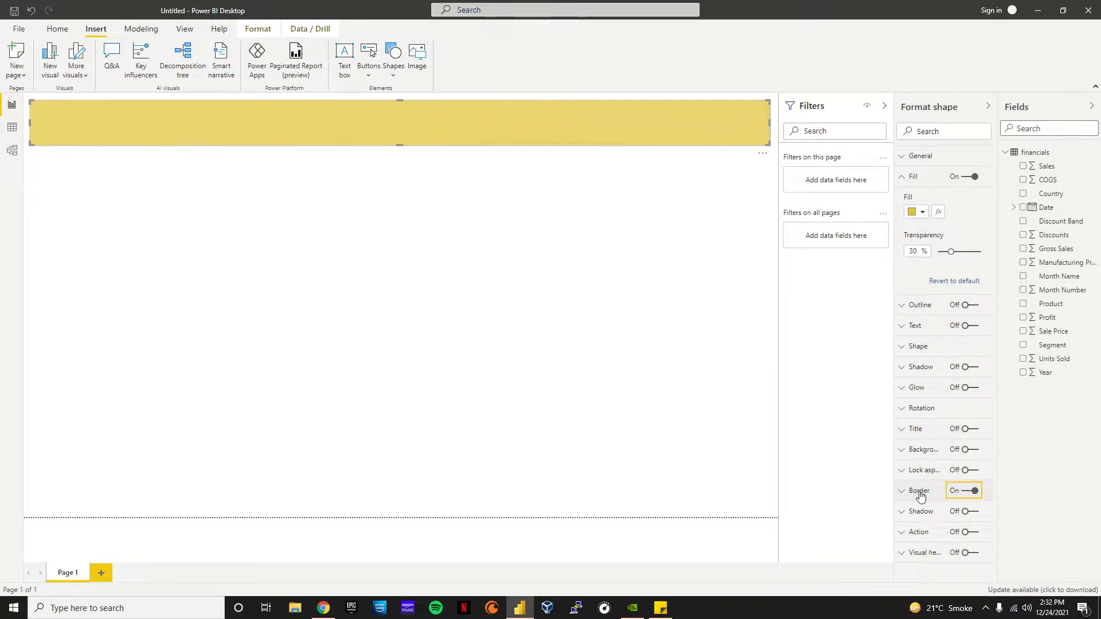
click(920, 527)
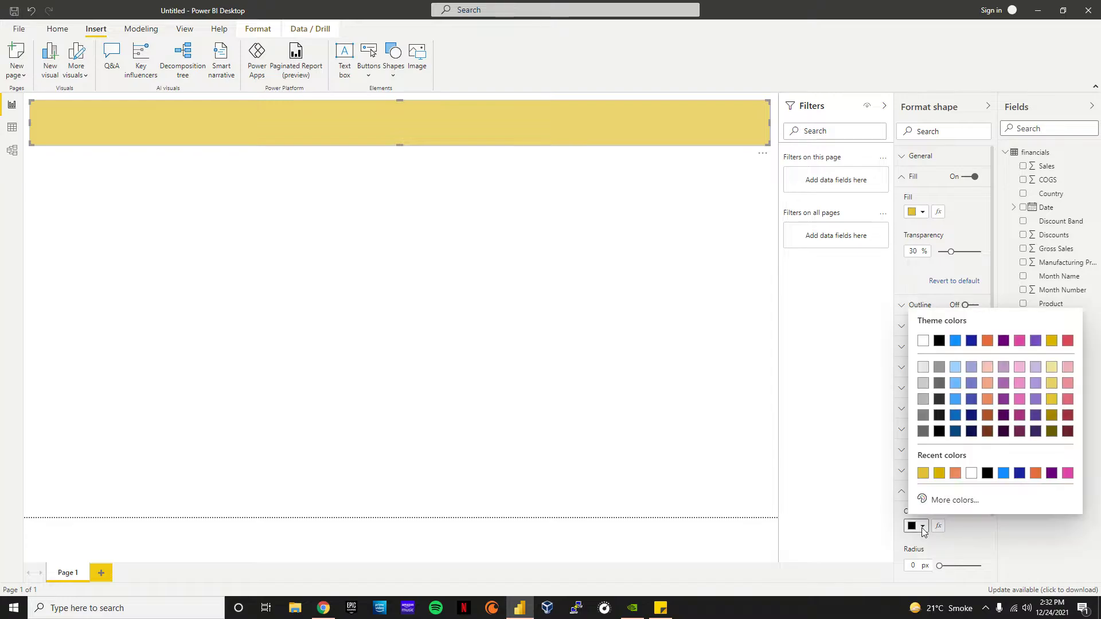
click(924, 397)
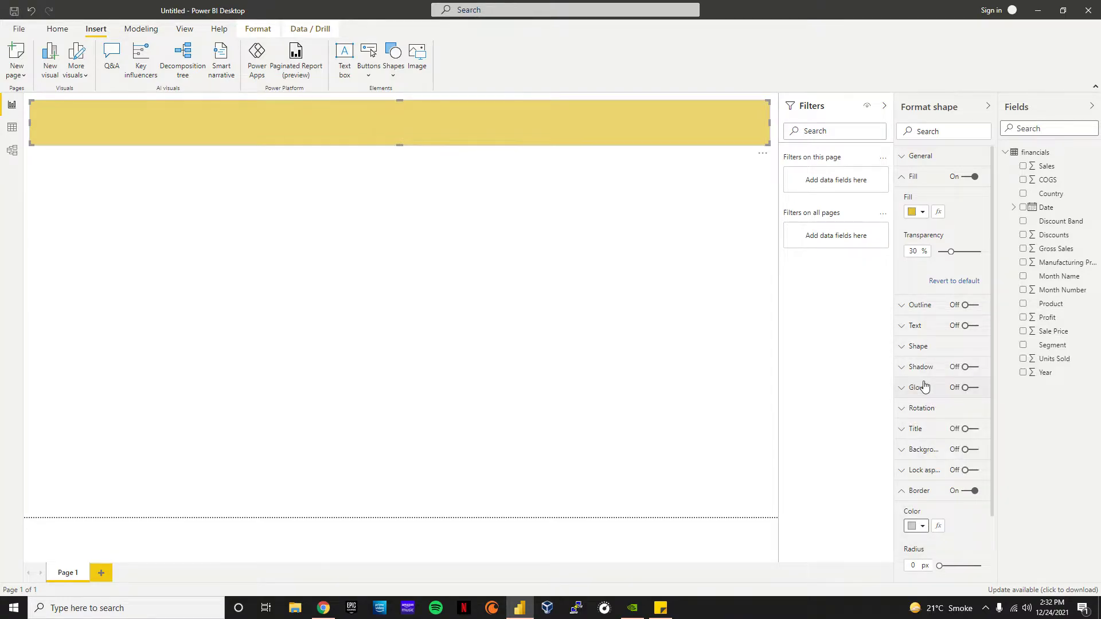
Step: Enable text on the banner and enter "Power BI Report" as its title
click(925, 183)
click(918, 217)
click(970, 218)
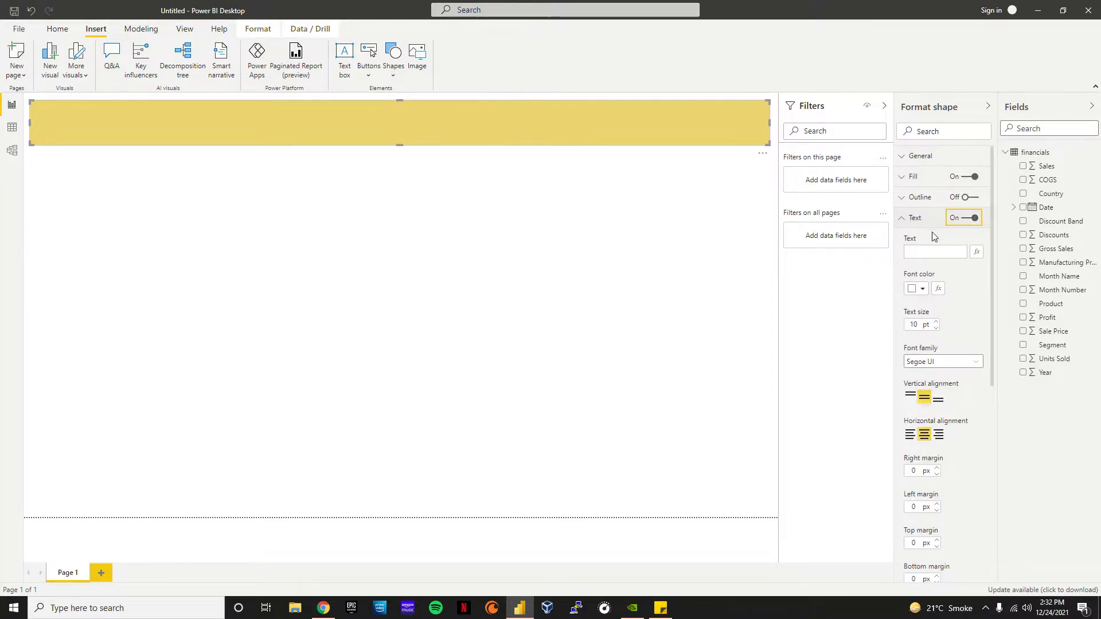
click(922, 253)
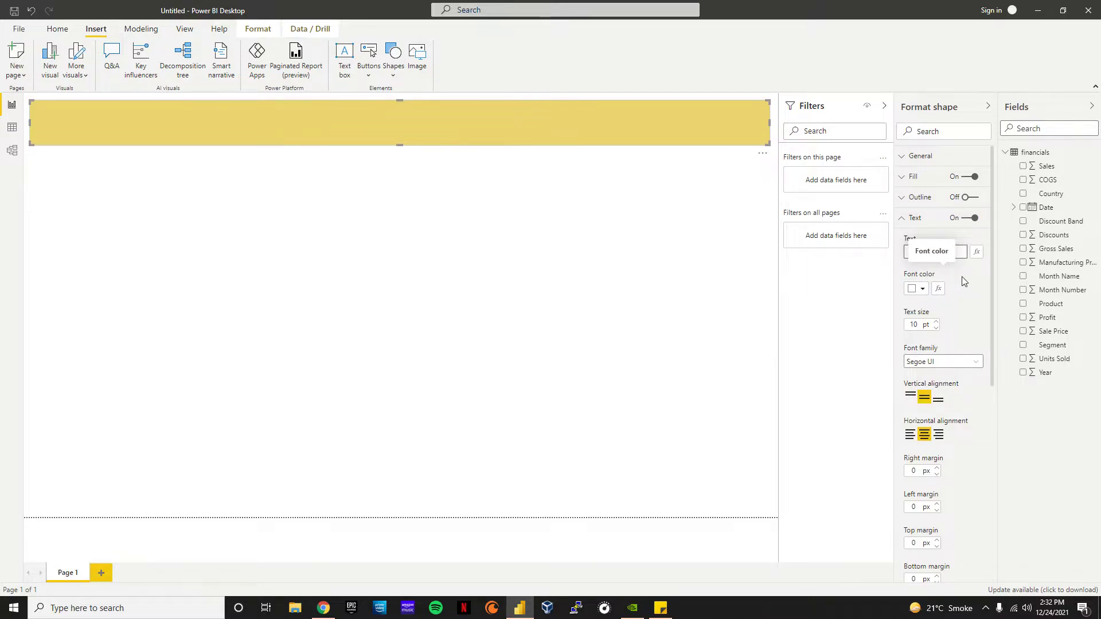
text(Power BI Report)
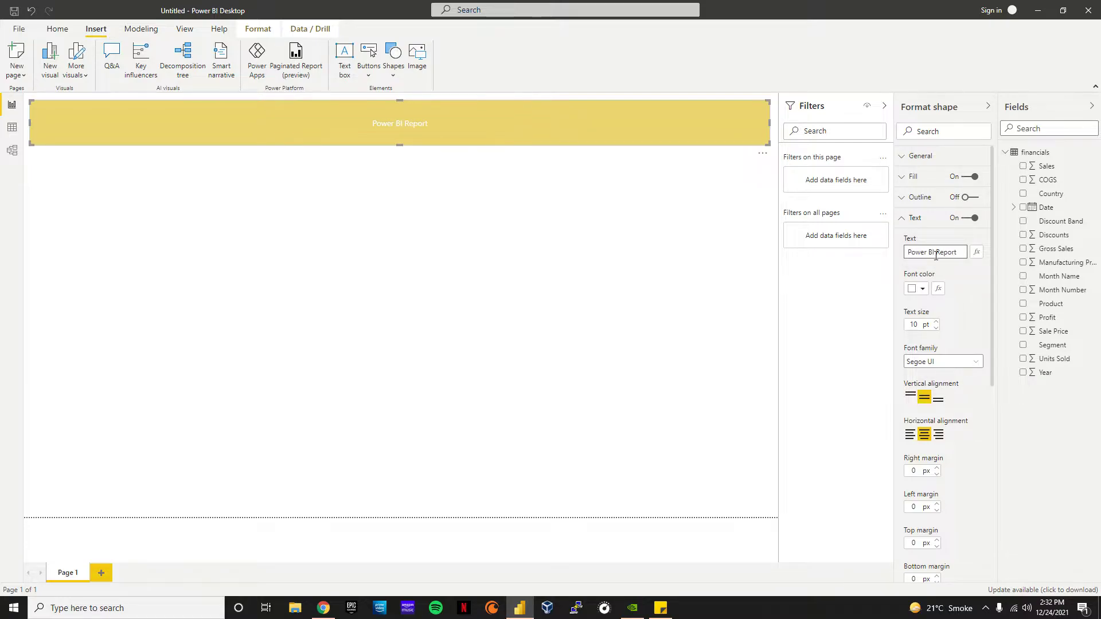
Step: Left-align the banner text and format it in Segoe UI Bold at 16 pt
click(911, 434)
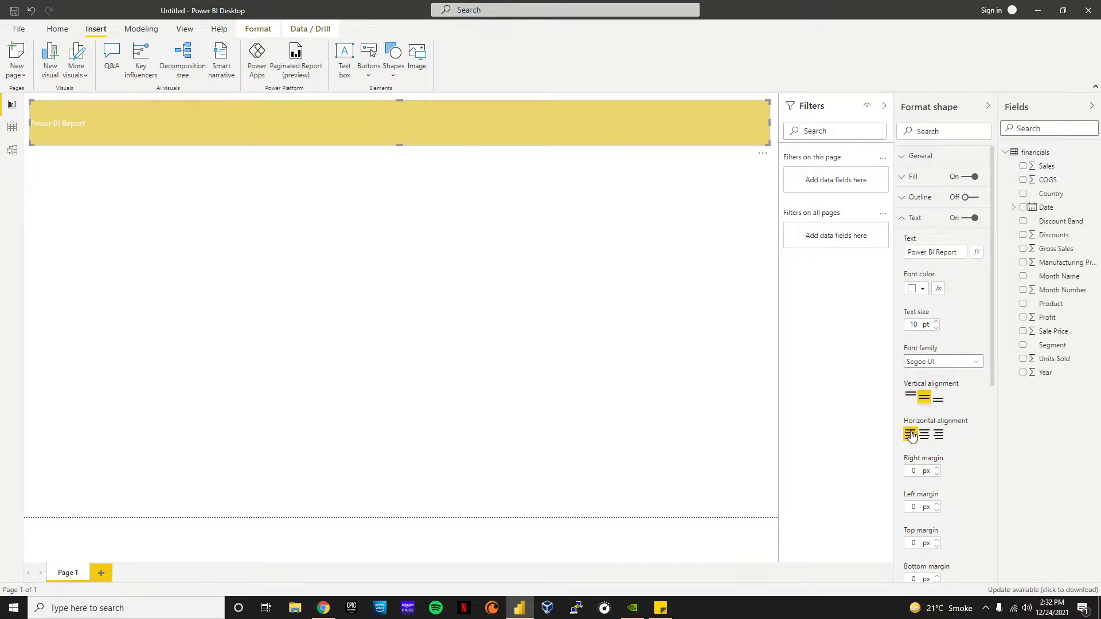
double_click(916, 325)
text(16)
click(964, 362)
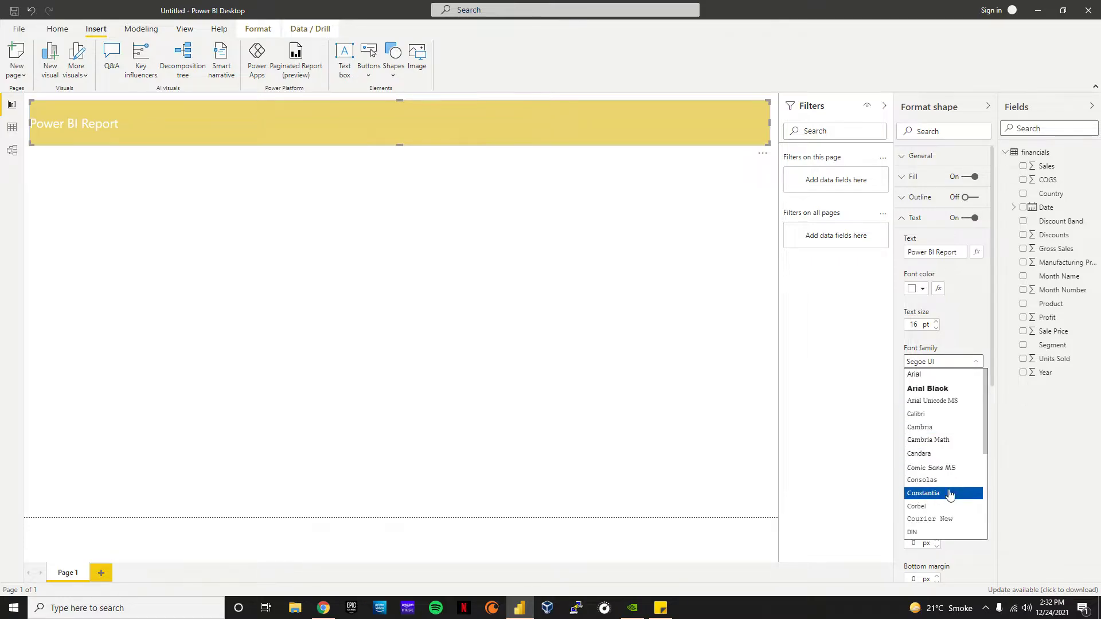
click(949, 455)
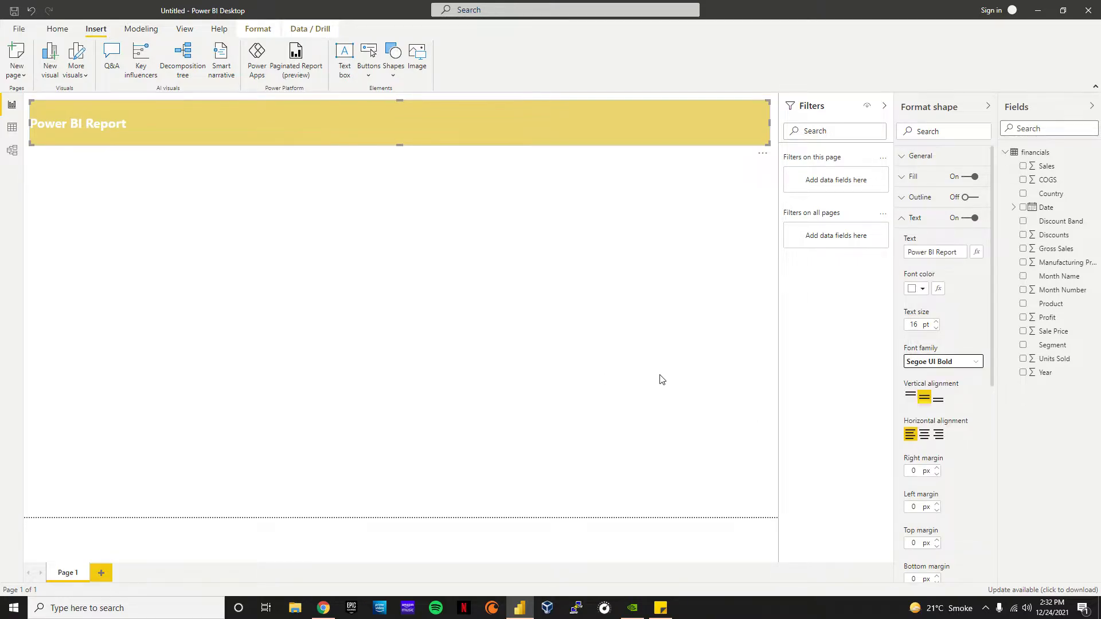
Step: Give the banner text a left margin of 10 px
click(914, 509)
text(10)
click(323, 332)
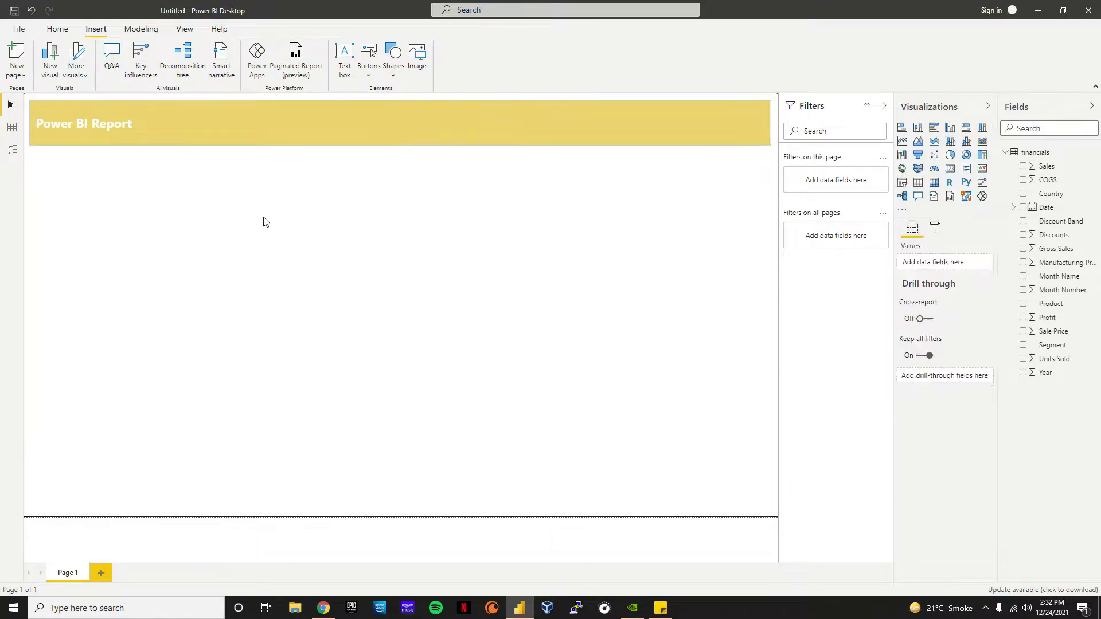
Step: Reduce the banner's height slightly by raising its lower edge
click(471, 130)
drag(399, 145, 400, 137)
click(458, 240)
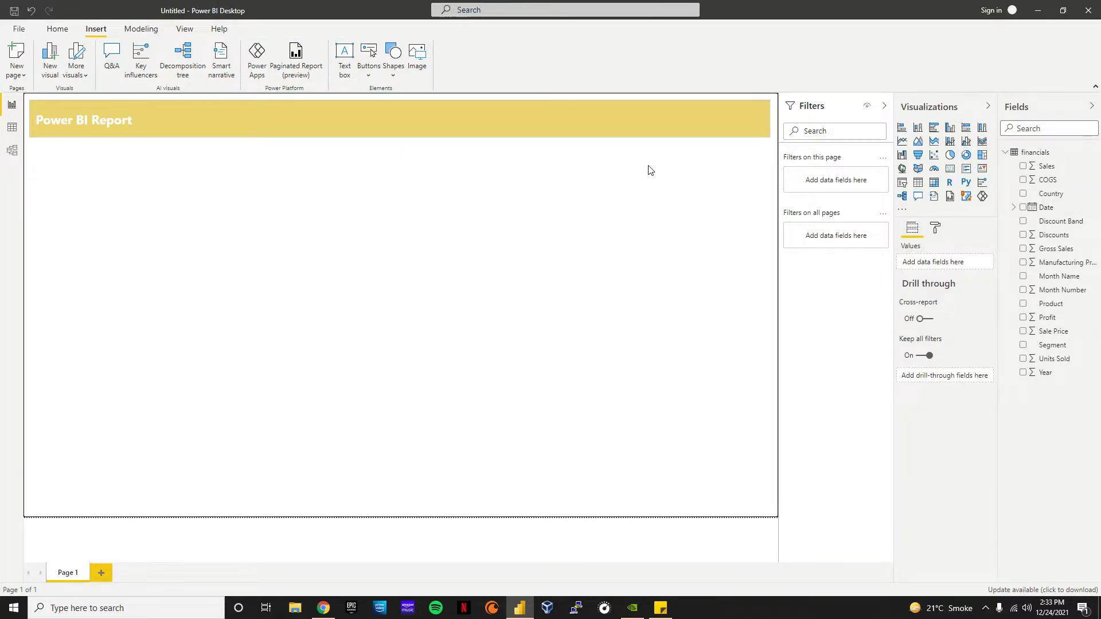
Step: Add a donut chart, narrow it to about a third of the page width, place it below the banner's right end and make it taller
click(968, 160)
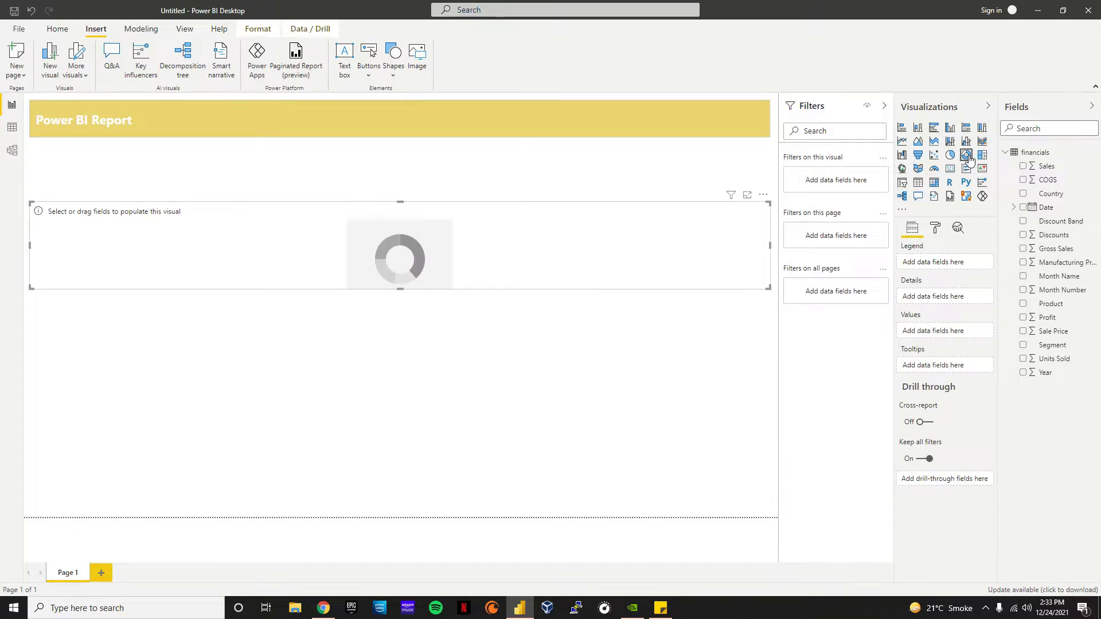
drag(769, 246, 297, 287)
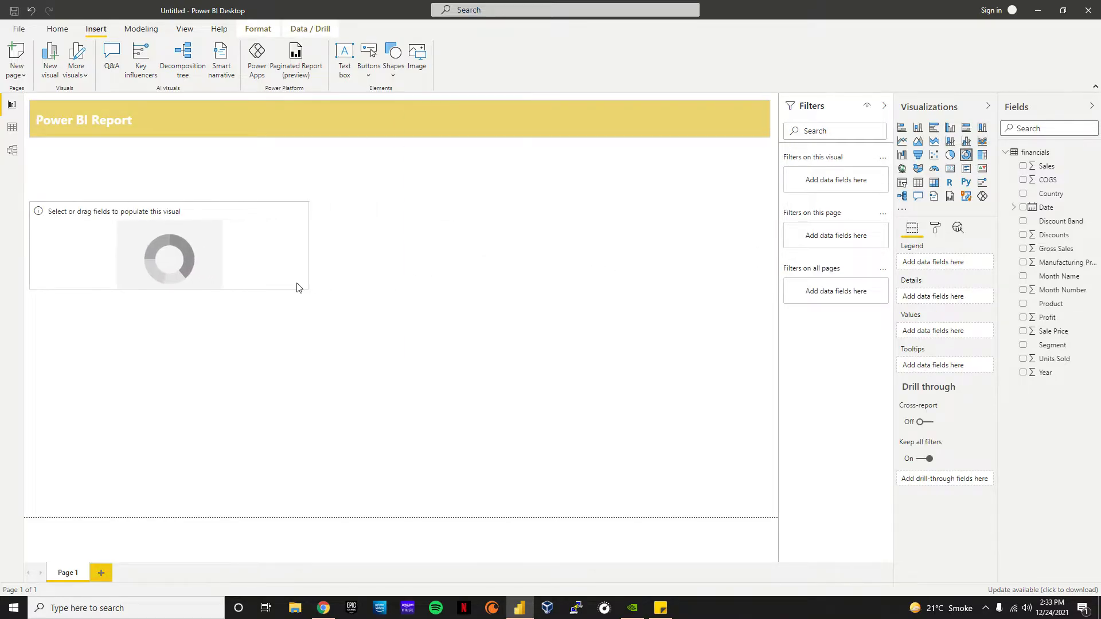
drag(164, 256, 631, 201)
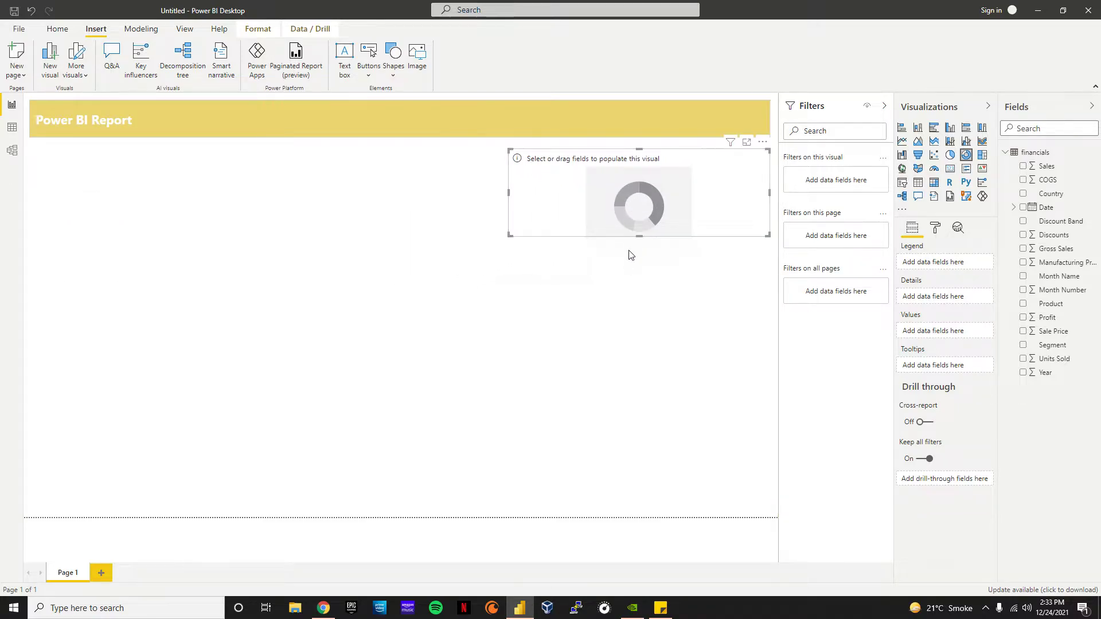
mouse_move(639, 239)
mouse_down()
mouse_move(641, 303)
mouse_move(651, 240)
mouse_up()
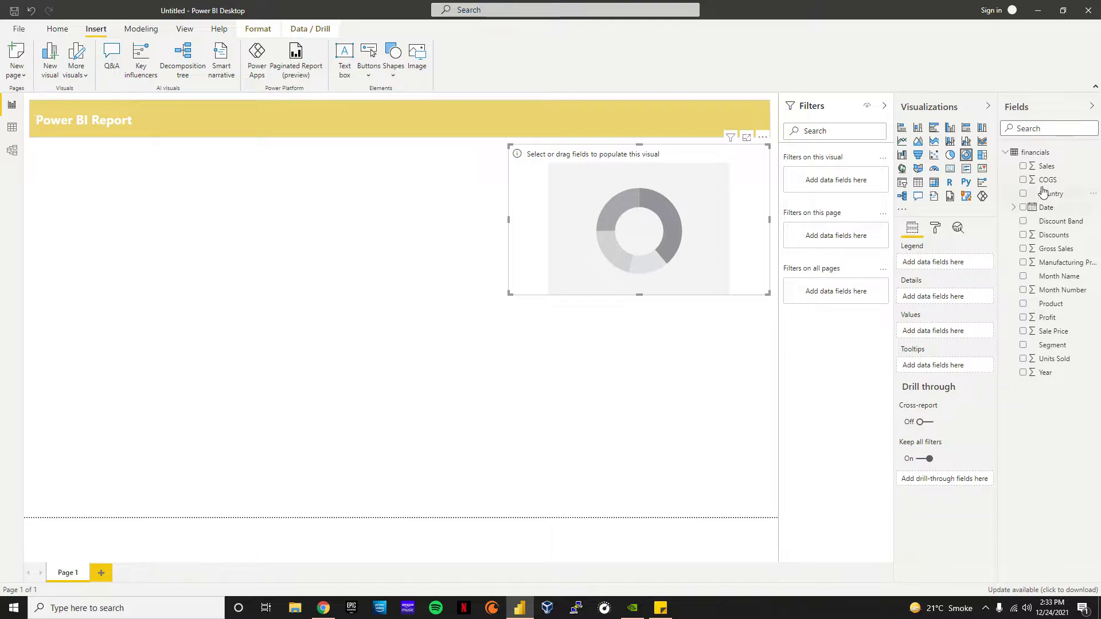
Step: Add the Sales field to the donut chart's values and inspect the ring's data tooltip
click(1024, 167)
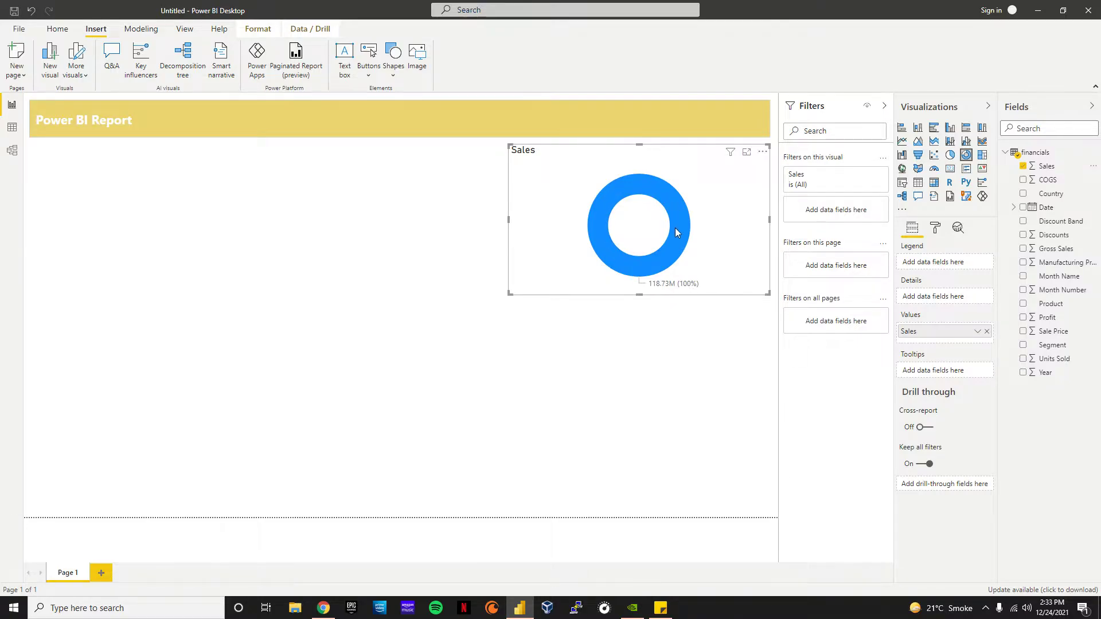
mouse_move(673, 229)
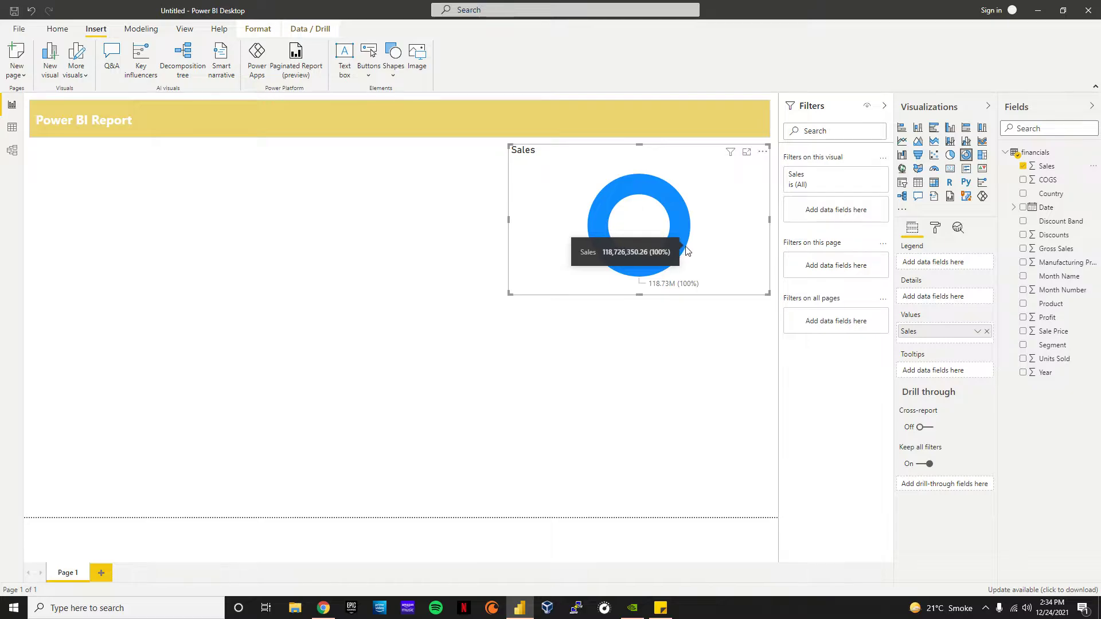
Step: Break the donut chart's sales down by Segment and deselect the chart
click(1024, 346)
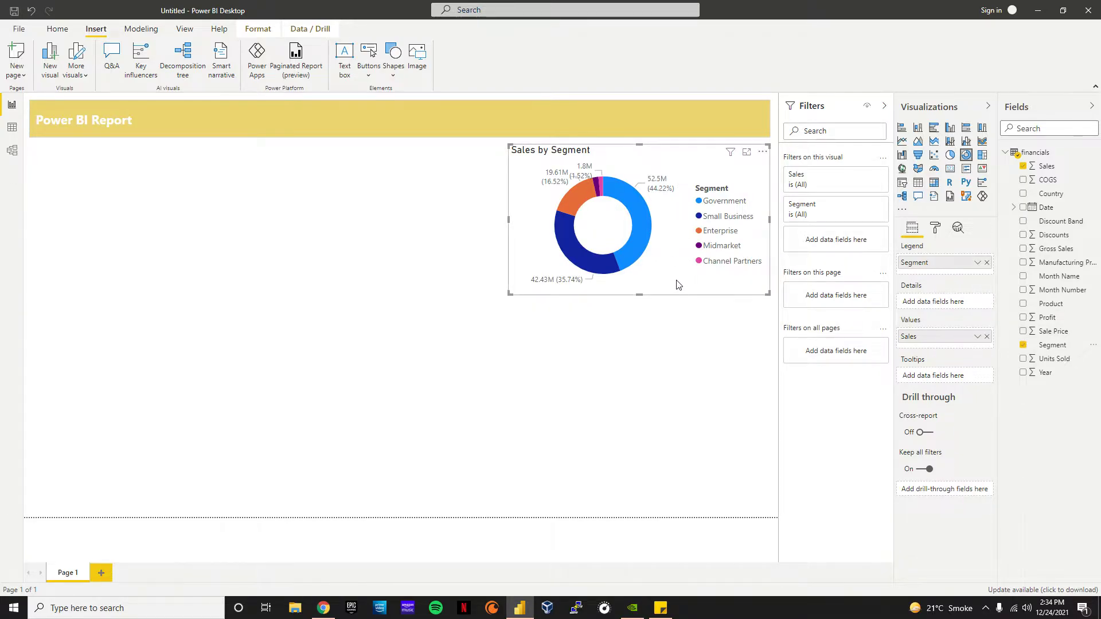
click(659, 352)
click(659, 283)
click(659, 309)
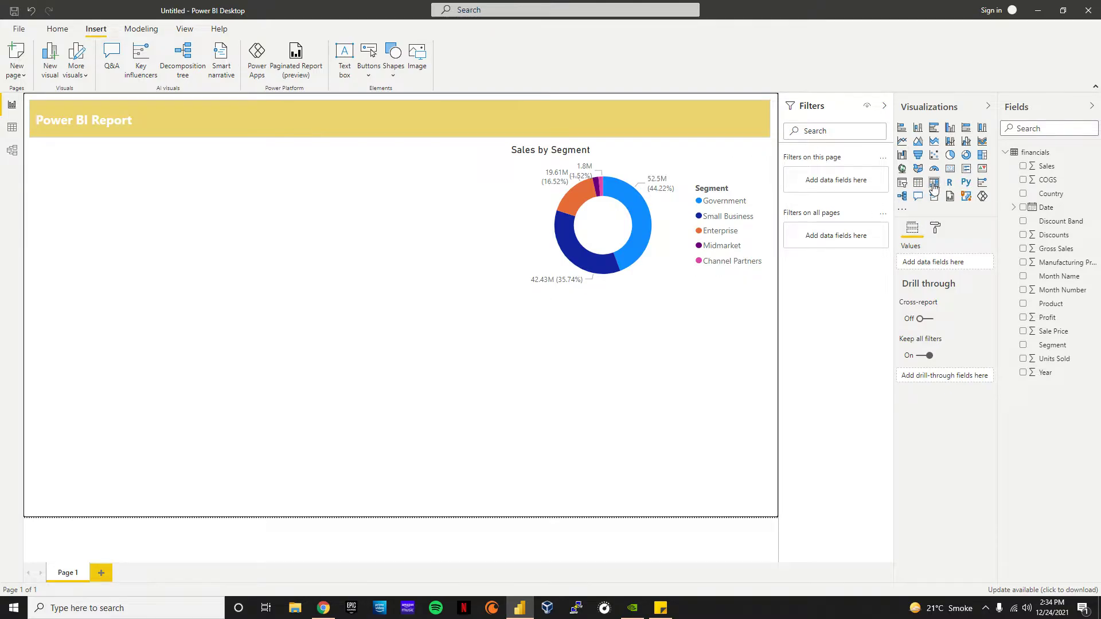
Step: Add a filled map directly below the banner, filling the width beside the donut chart and matching the donut's height
click(918, 168)
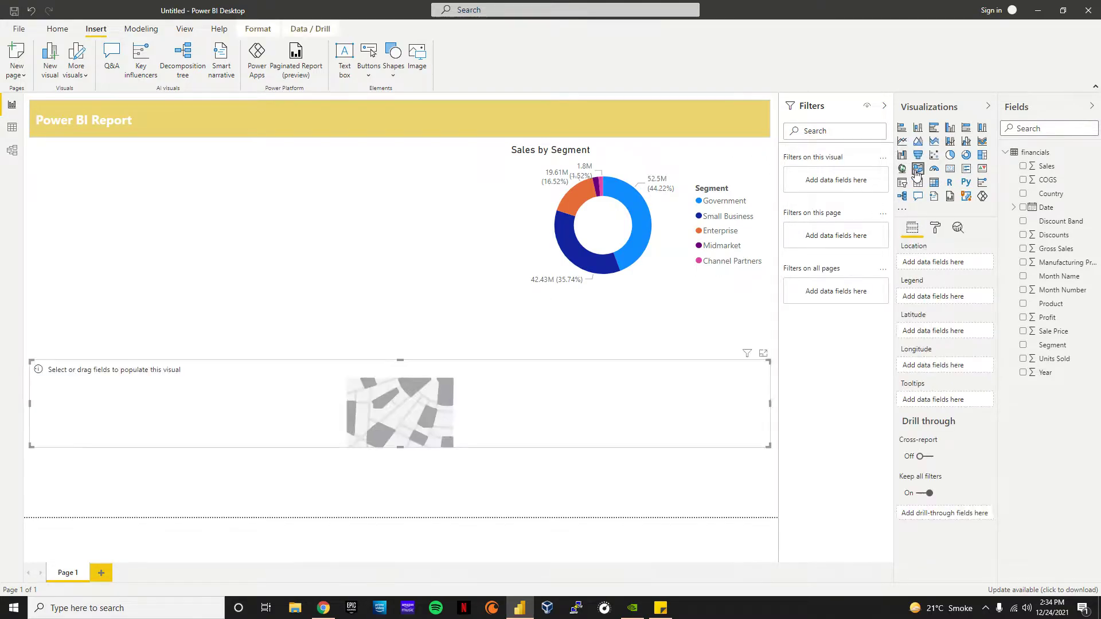
drag(770, 403, 518, 403)
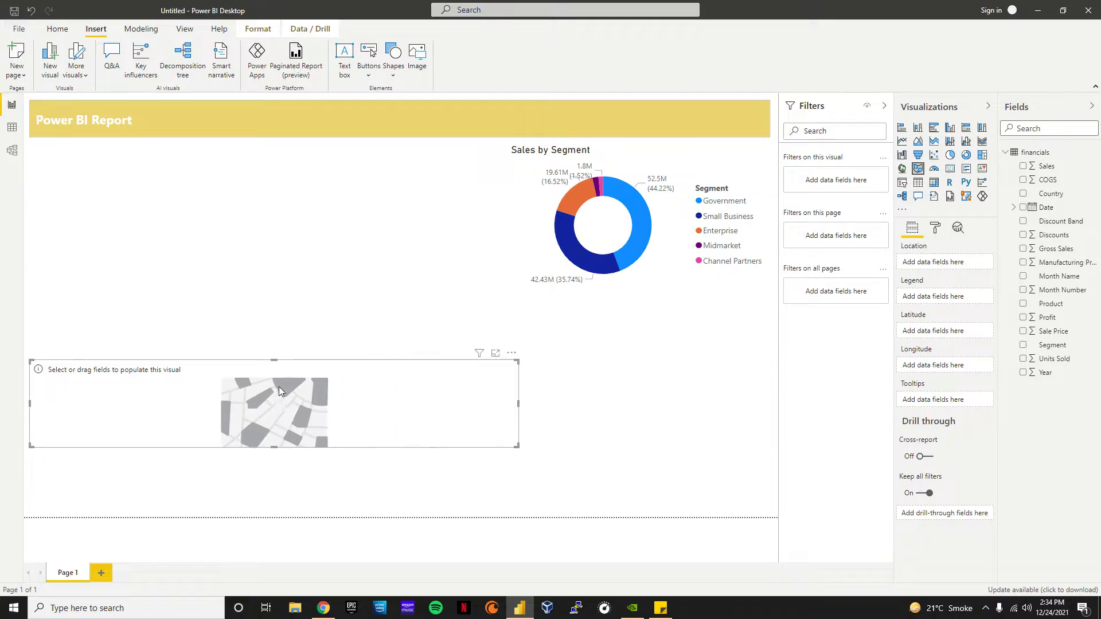
drag(279, 386, 273, 186)
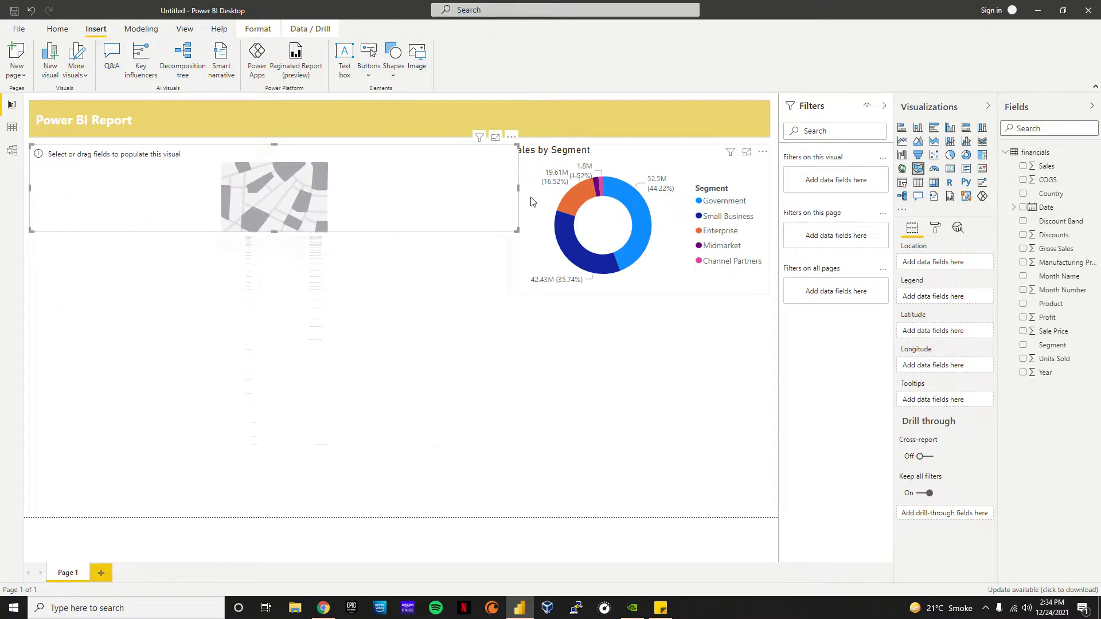
drag(518, 189, 503, 189)
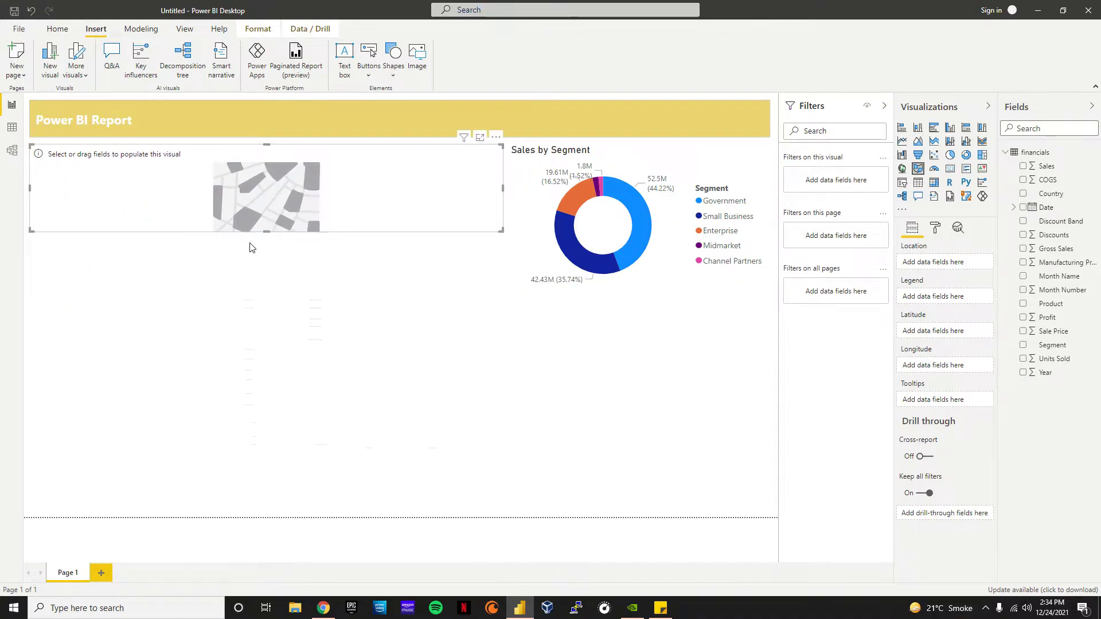
drag(267, 231, 281, 294)
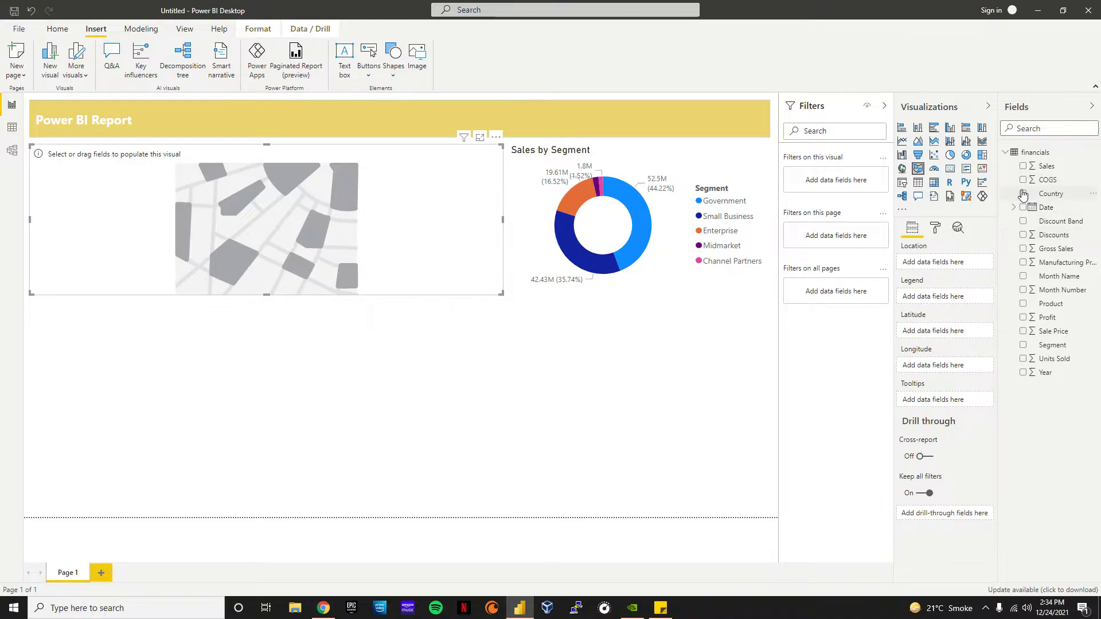
Step: Use Country as the filled map's location and turn off the map's title
click(1024, 194)
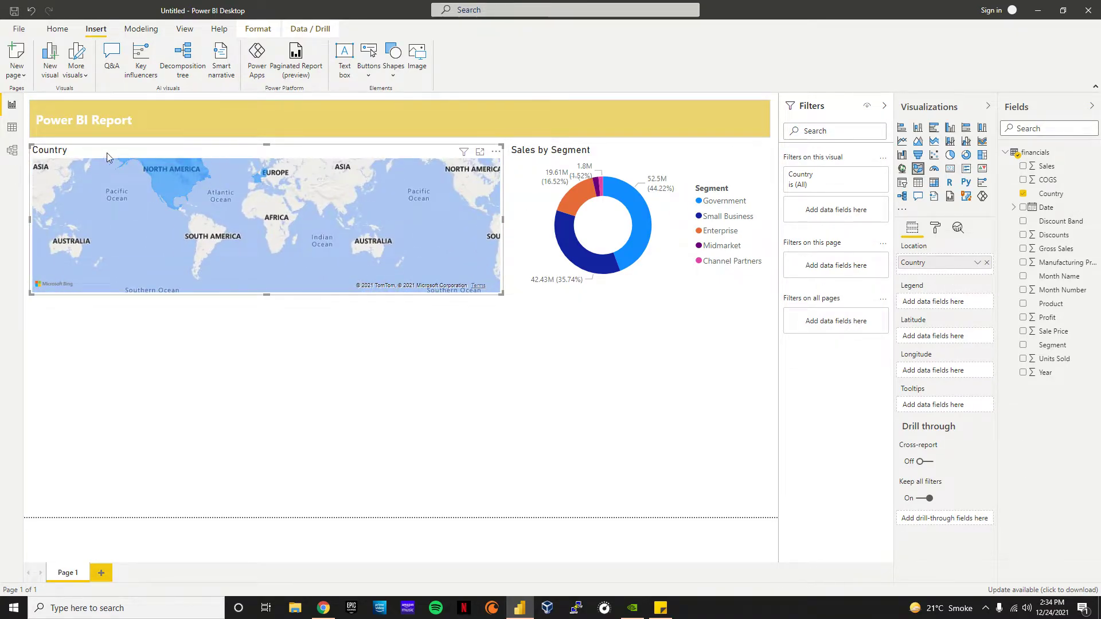
click(937, 228)
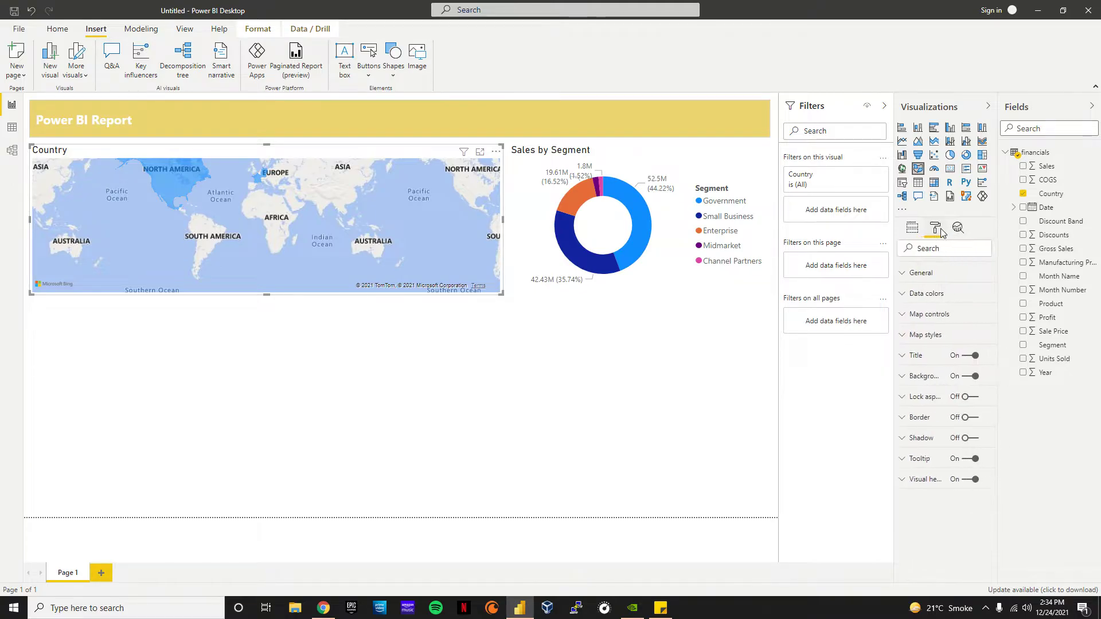
click(969, 355)
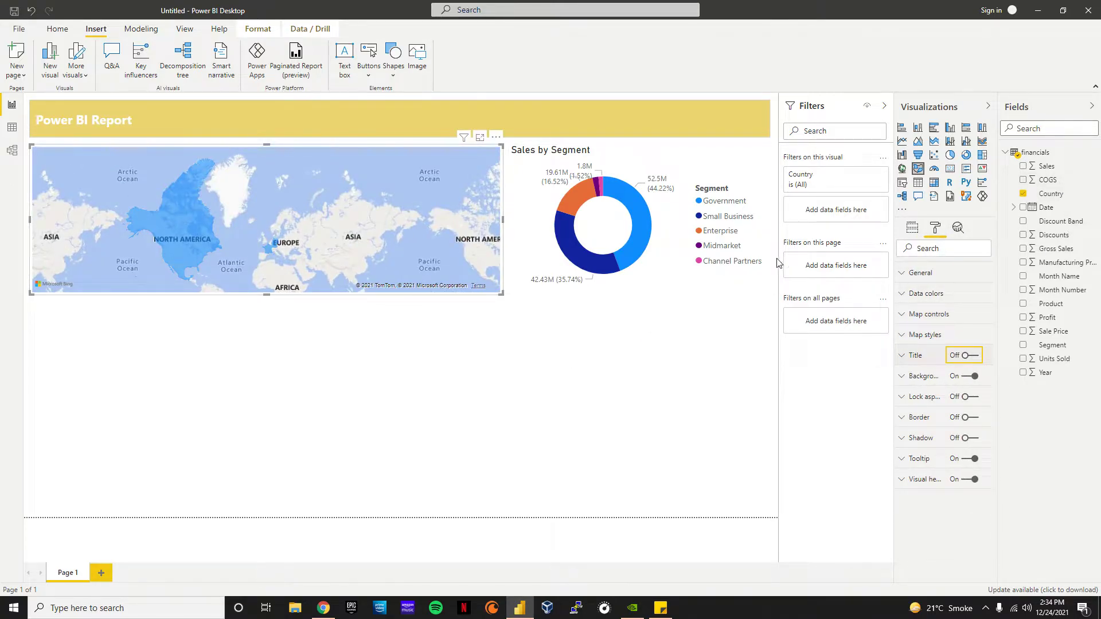
Step: Add Sales to the filled map's tooltips and inspect the tooltips of the highlighted countries
click(1024, 167)
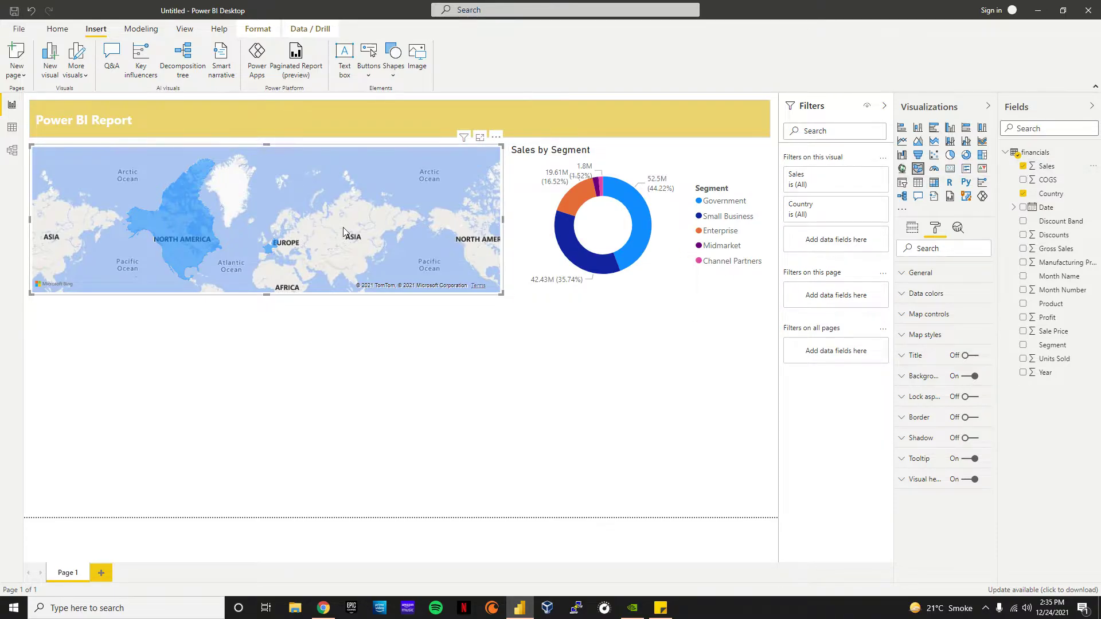
mouse_move(169, 206)
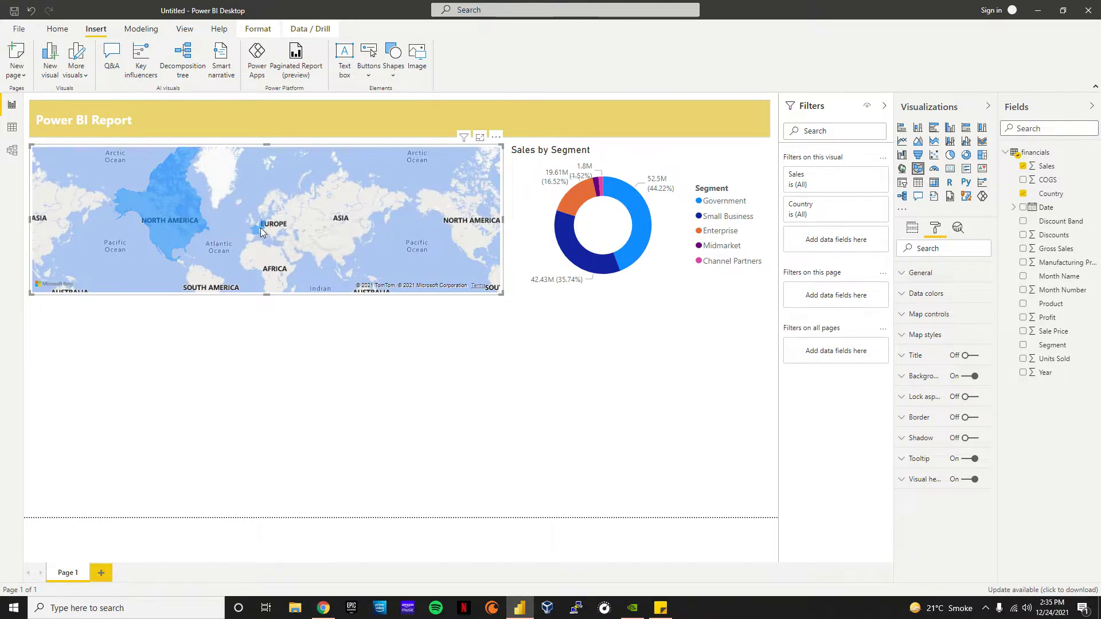
mouse_move(259, 230)
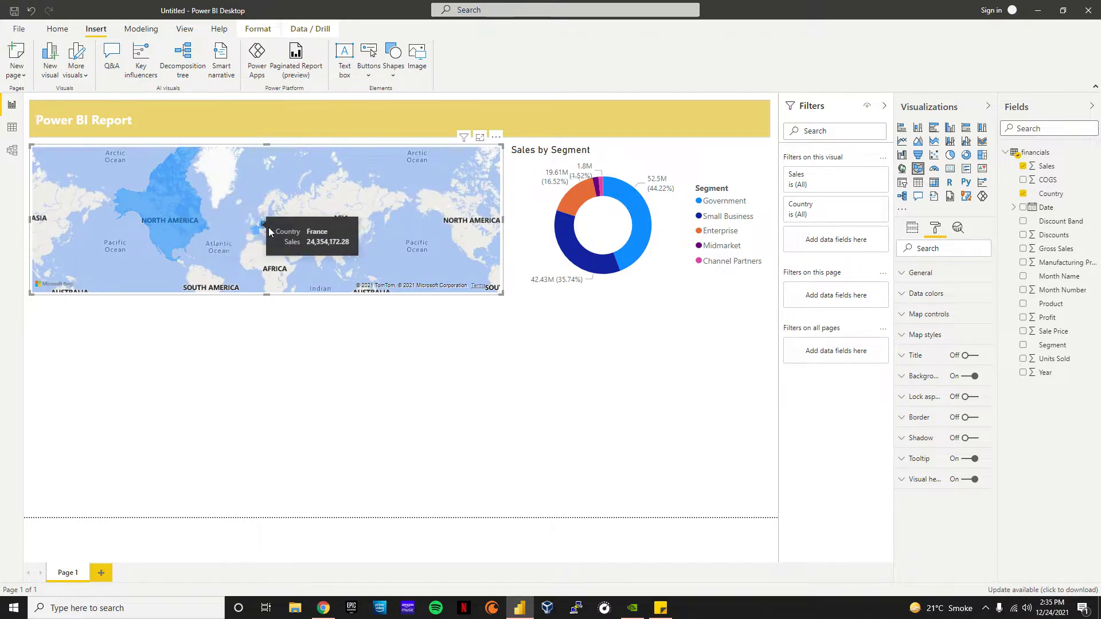
mouse_move(187, 226)
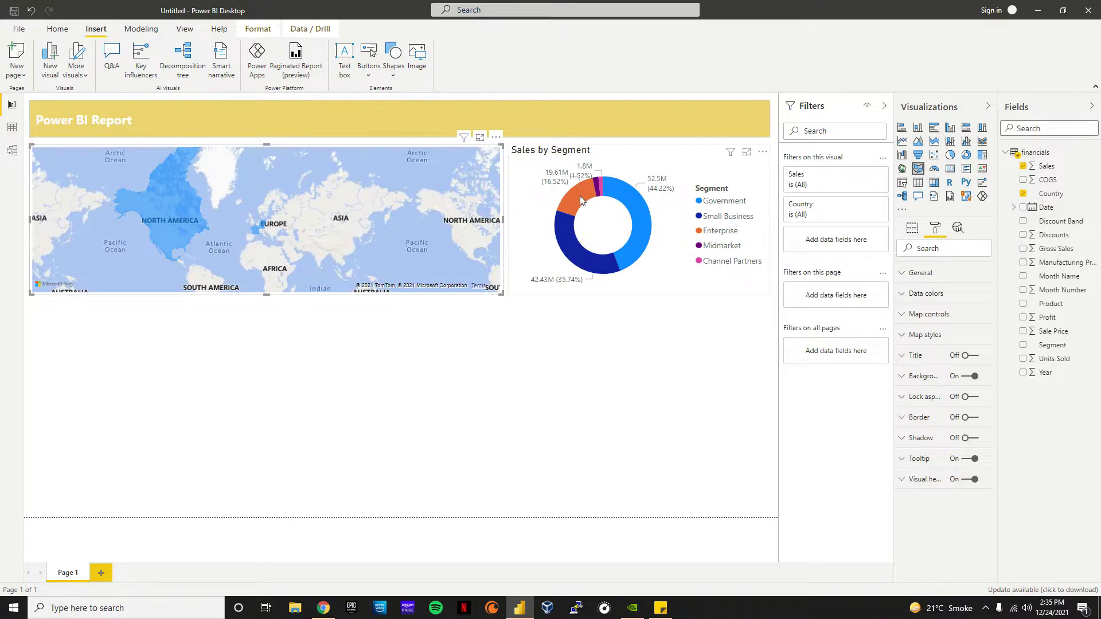
click(485, 335)
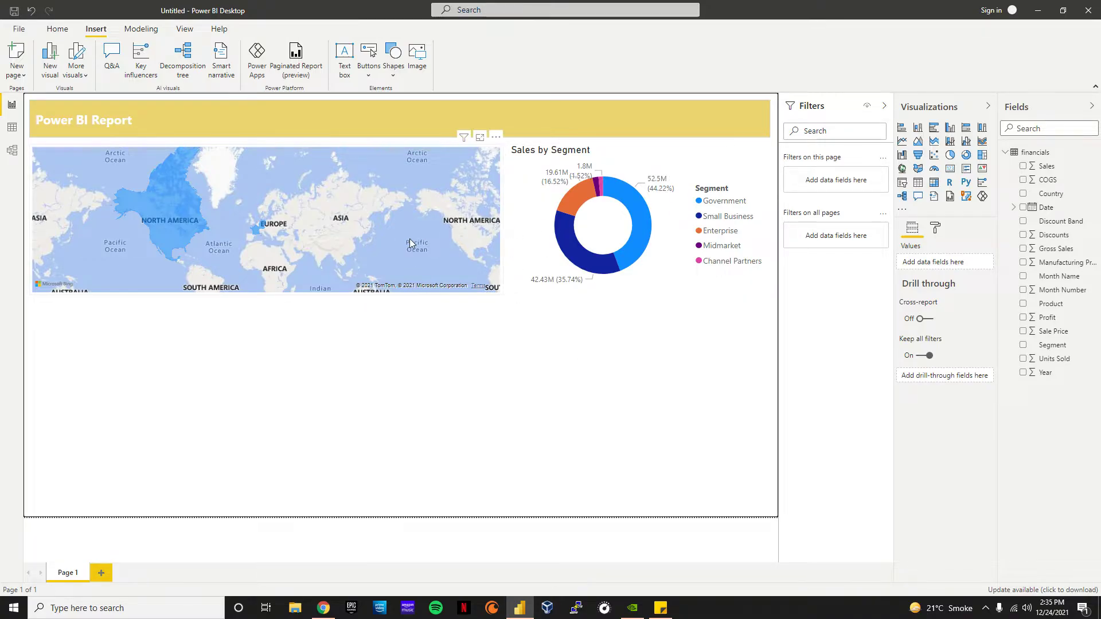
Step: Extend the lower edges of the map and the Sales by Segment donut to the same level, about mid-page
click(265, 289)
drag(269, 295, 270, 359)
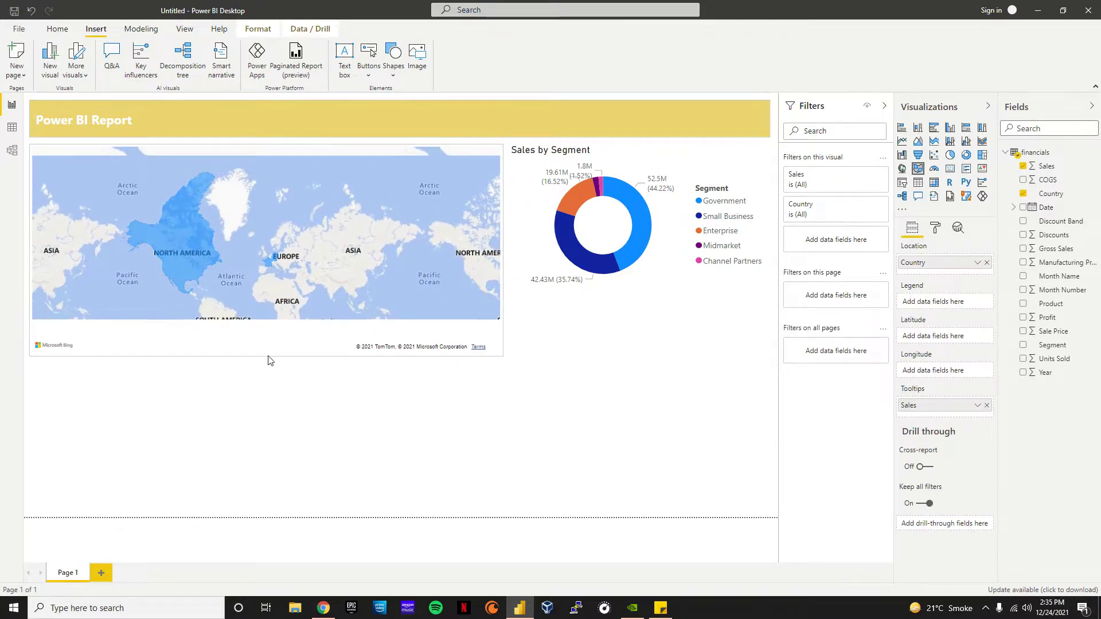
click(659, 287)
drag(641, 296, 643, 356)
click(594, 405)
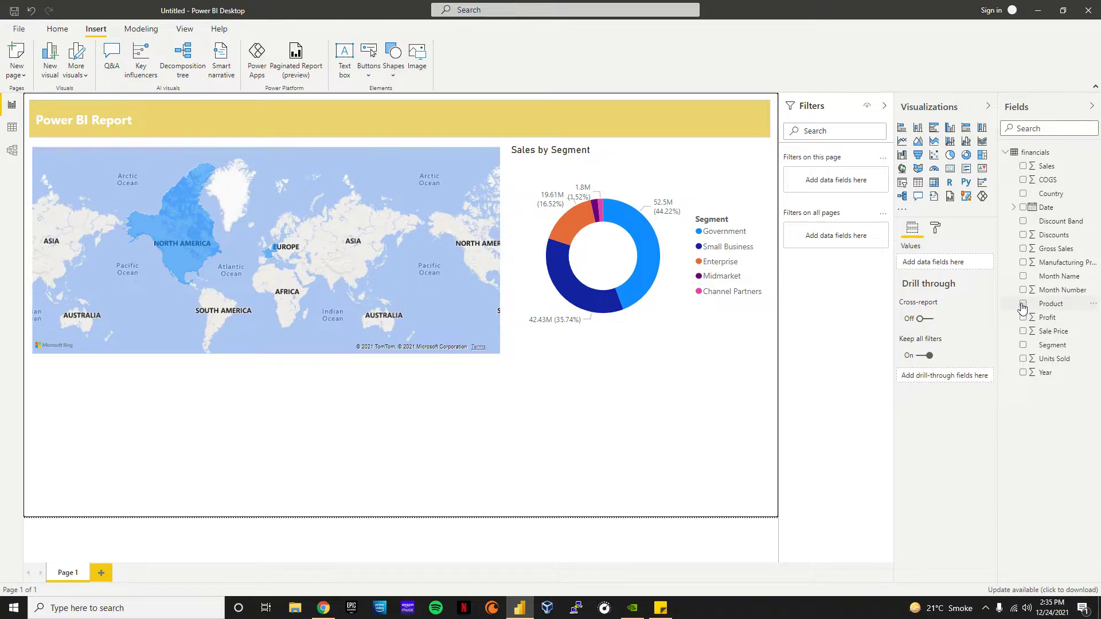
Step: Add a clustered column chart below the map, as wide as the map, showing Sales and Profit by Product
click(951, 128)
drag(344, 447, 344, 443)
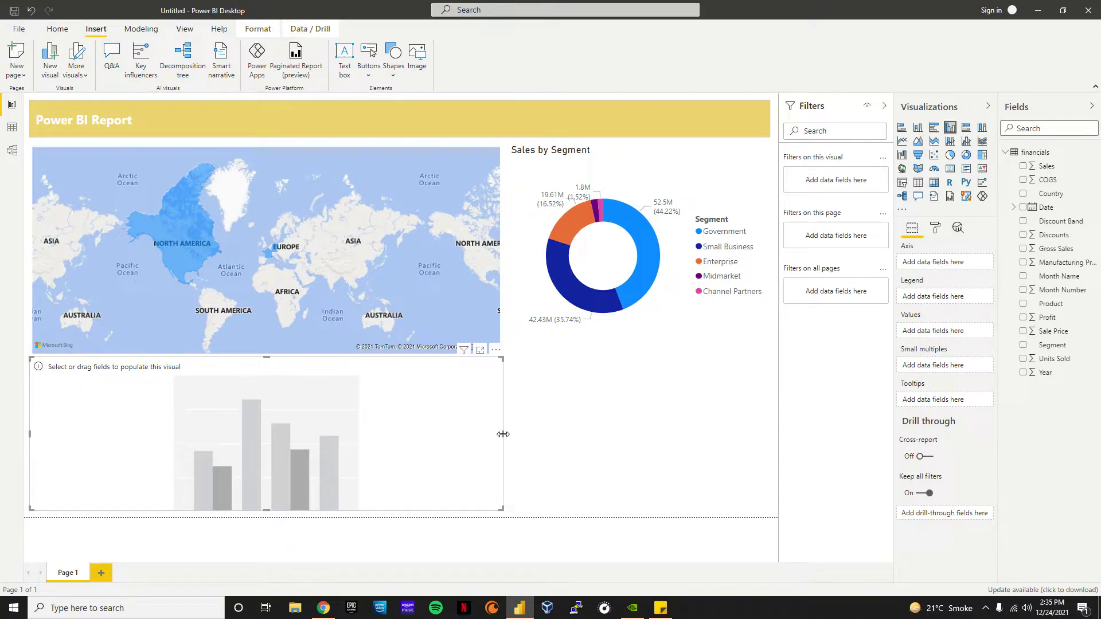
click(1024, 167)
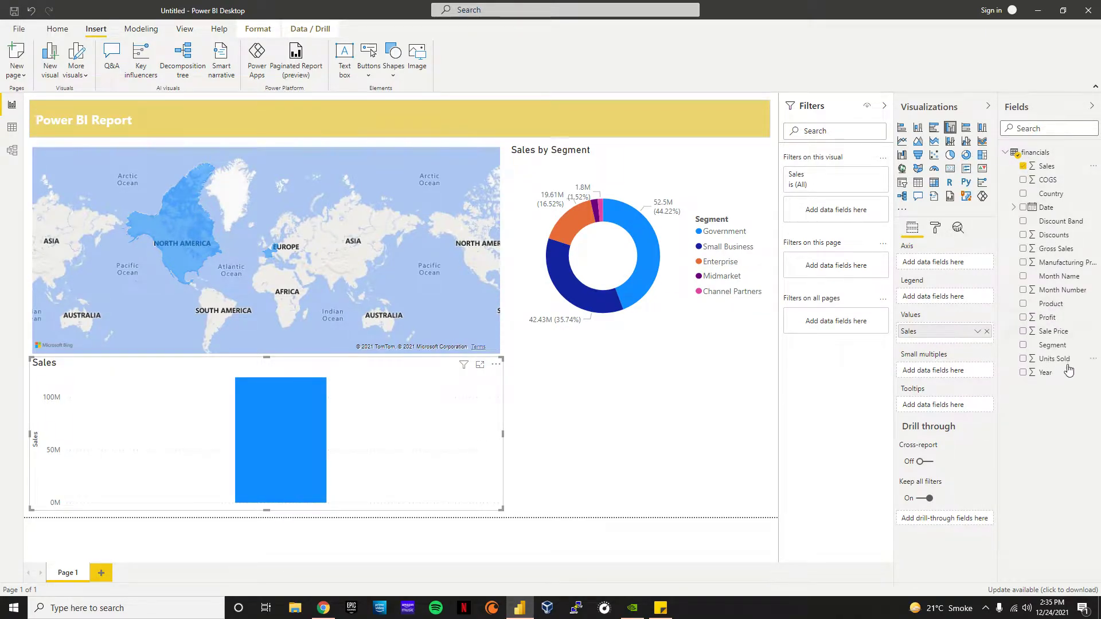
click(1024, 304)
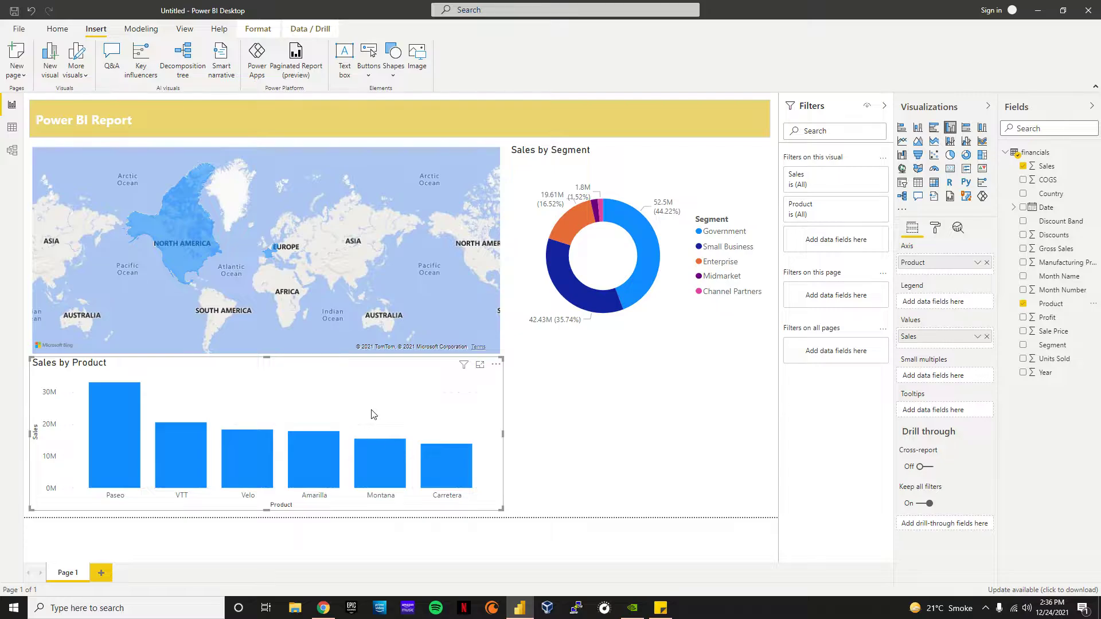
click(1024, 318)
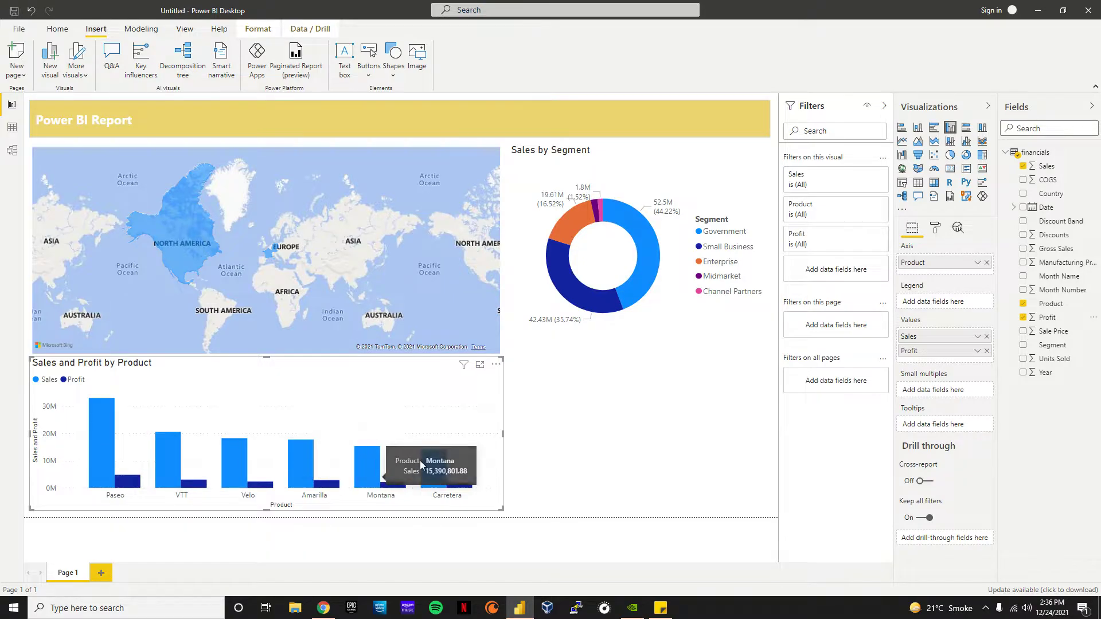
click(683, 401)
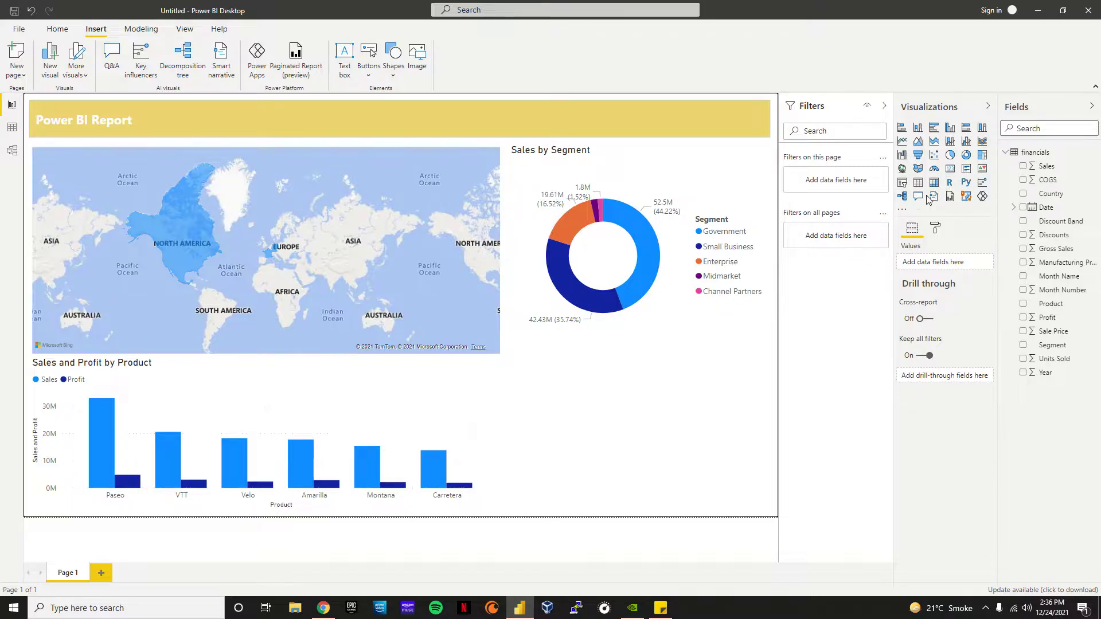
Step: Add a chart of Sales by Discount Band below the segment donut and convert it to a donut chart
click(918, 128)
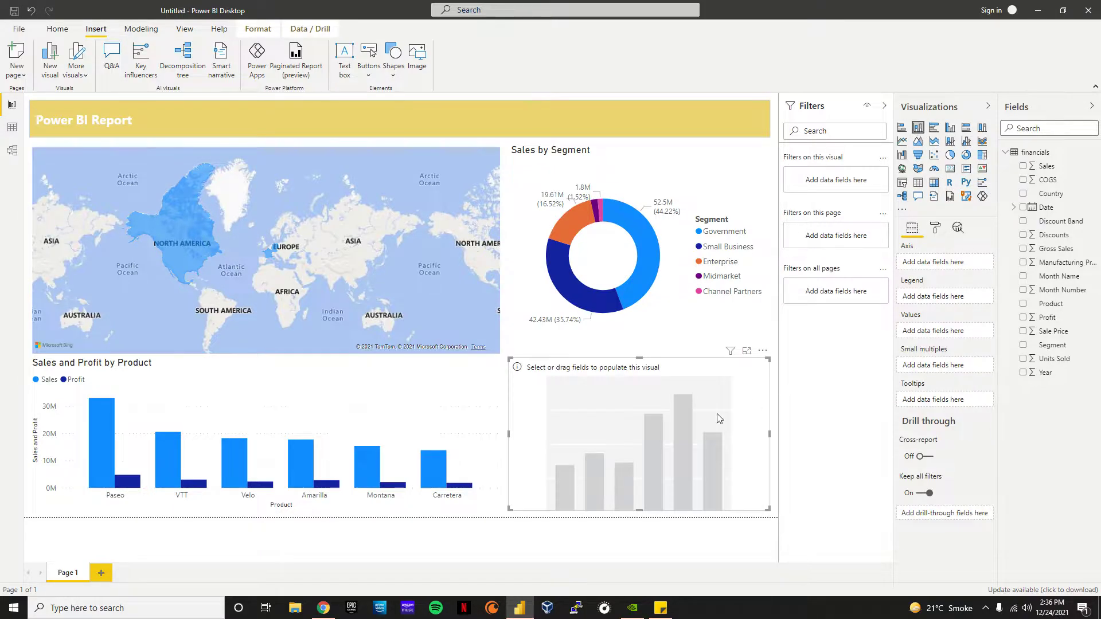
click(951, 127)
click(1027, 222)
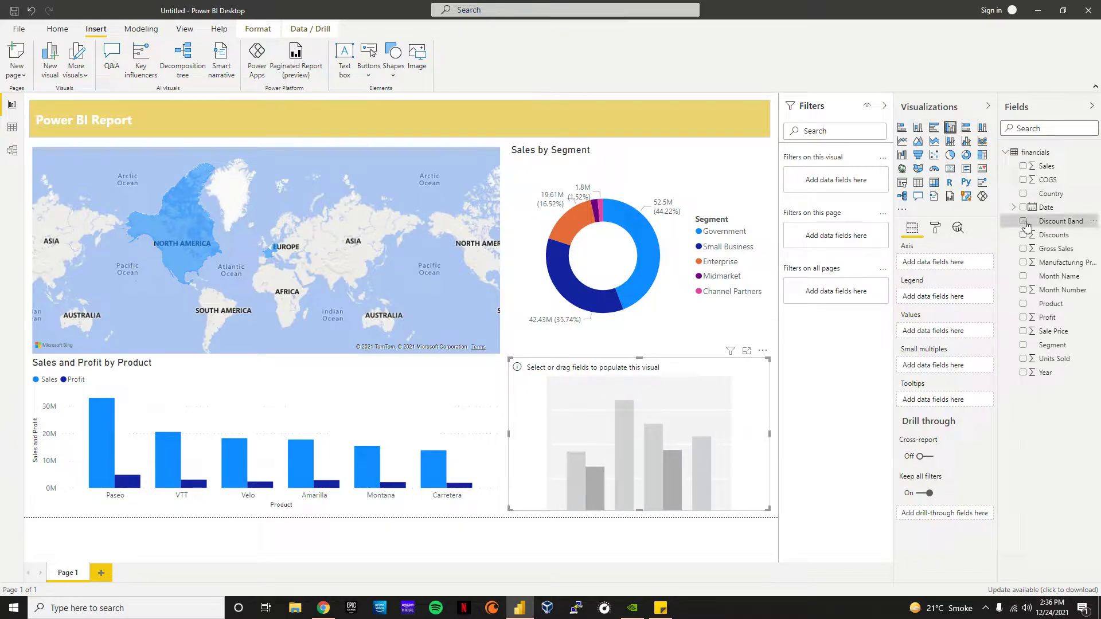
click(1024, 166)
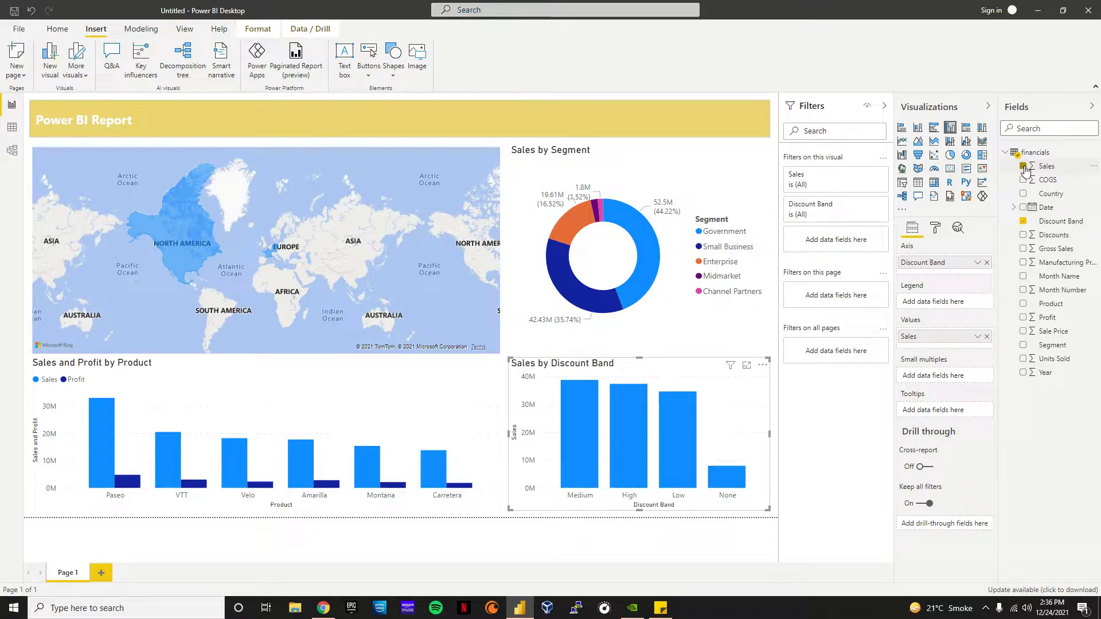
click(966, 155)
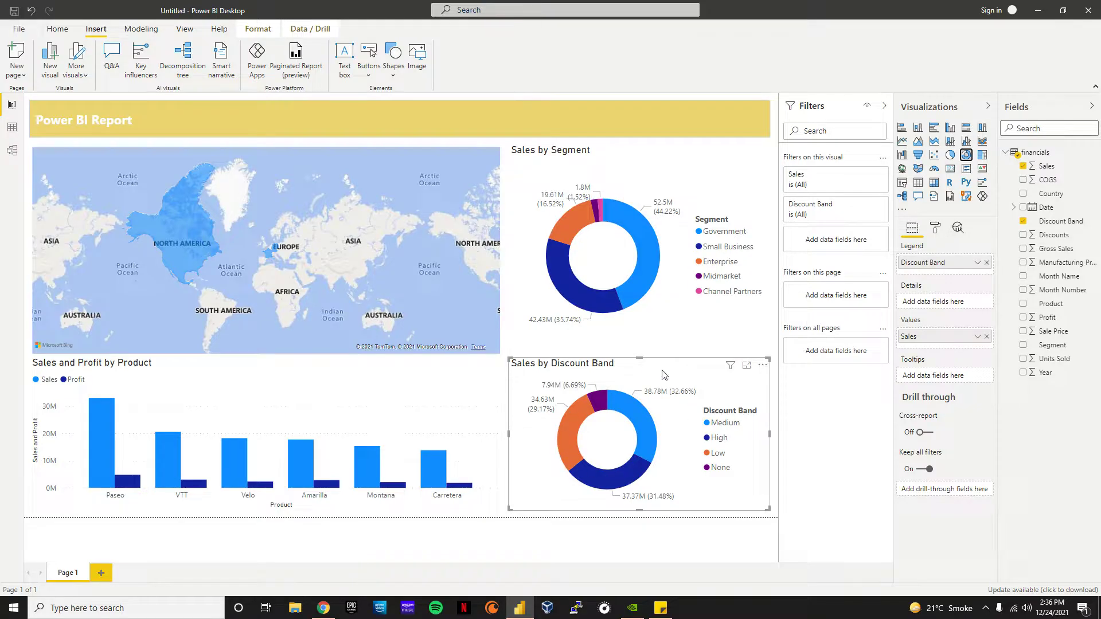
mouse_move(655, 398)
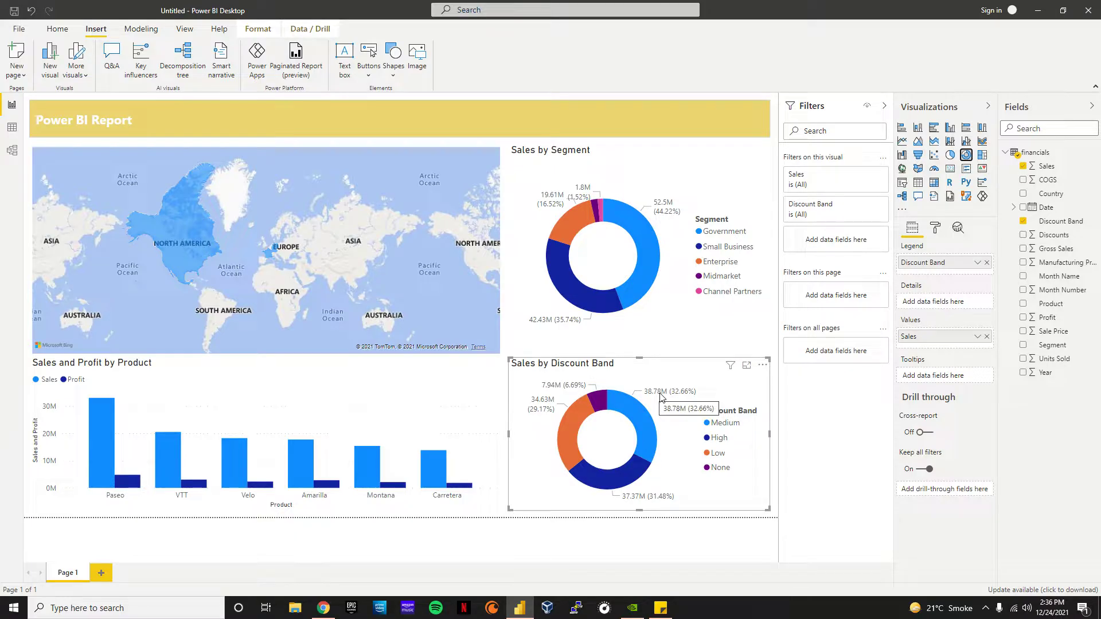
click(425, 316)
click(432, 421)
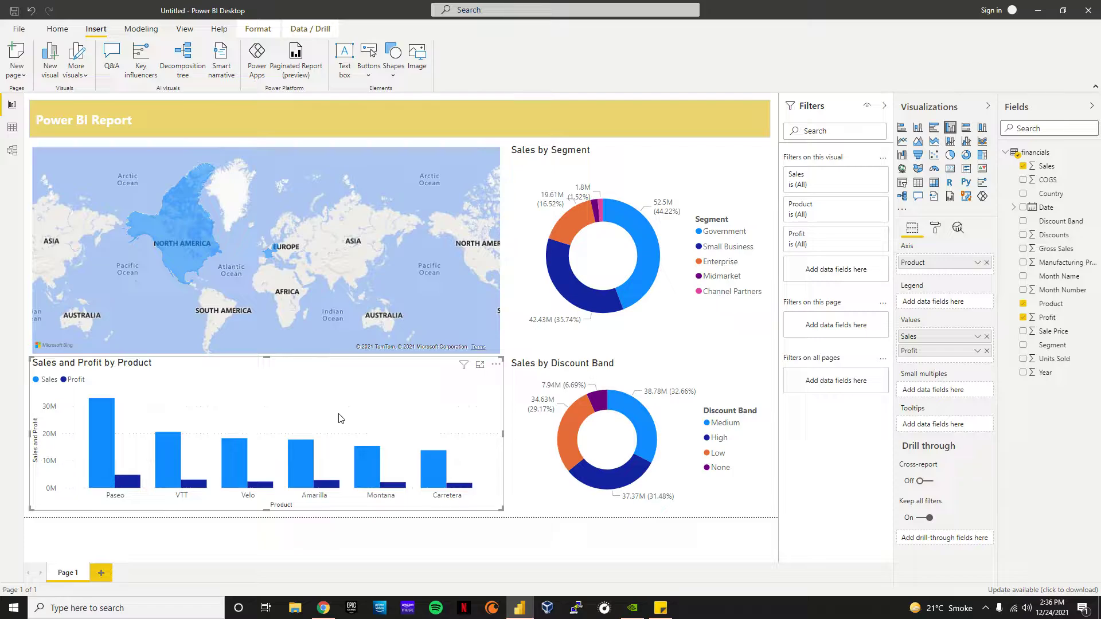
click(453, 99)
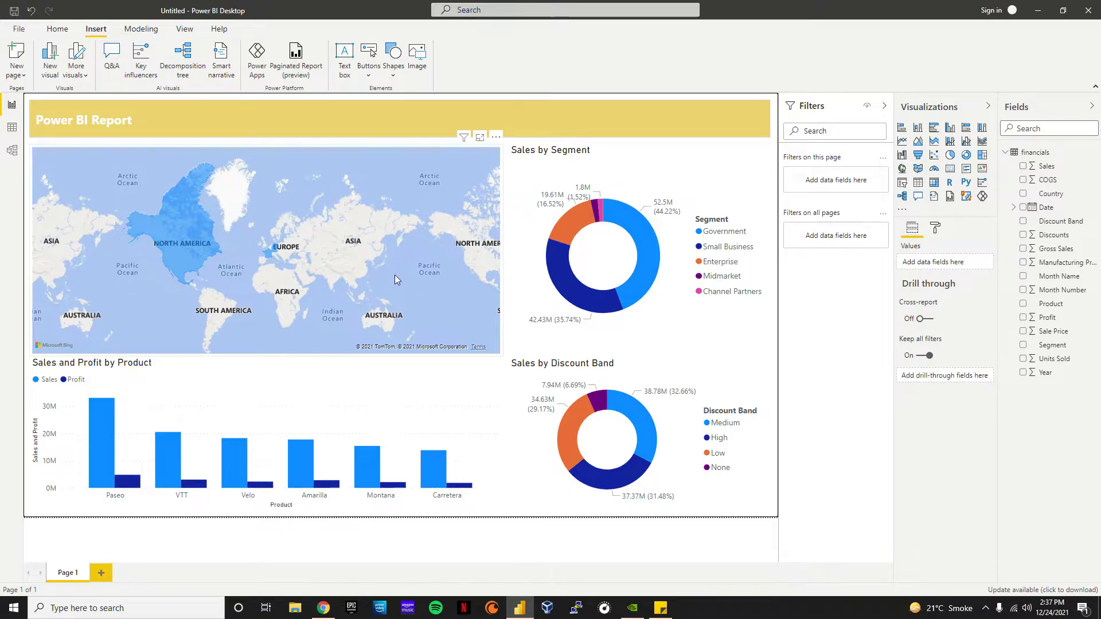
Step: Shorten the map and the Sales by Segment donut equally by raising their lower edges
mouse_move(565, 274)
click(284, 355)
drag(285, 357, 271, 299)
click(641, 351)
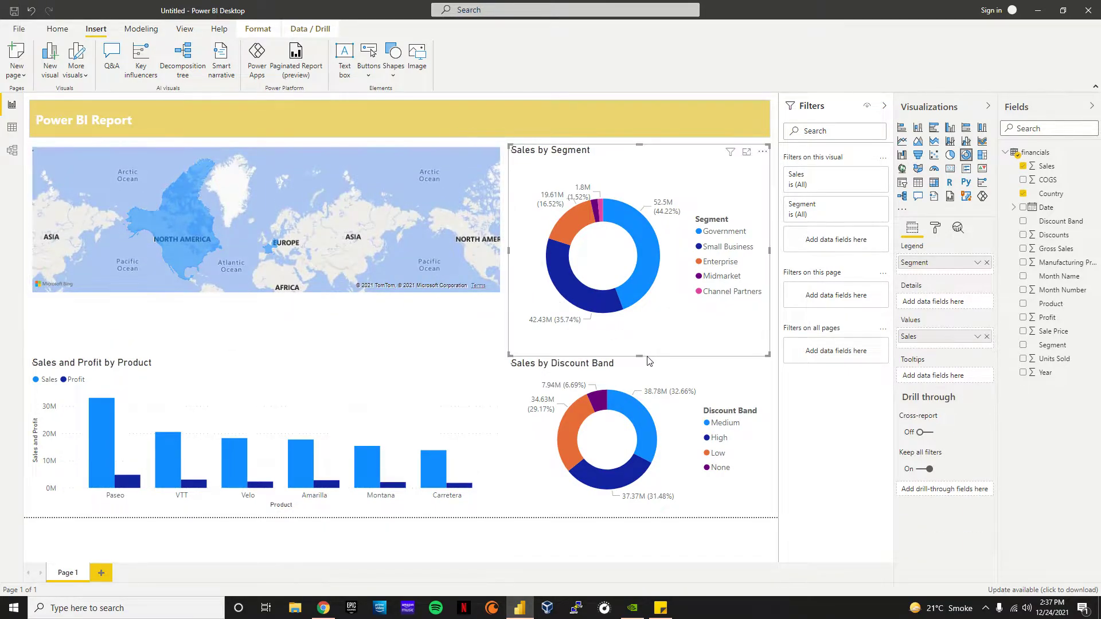
drag(636, 359, 642, 295)
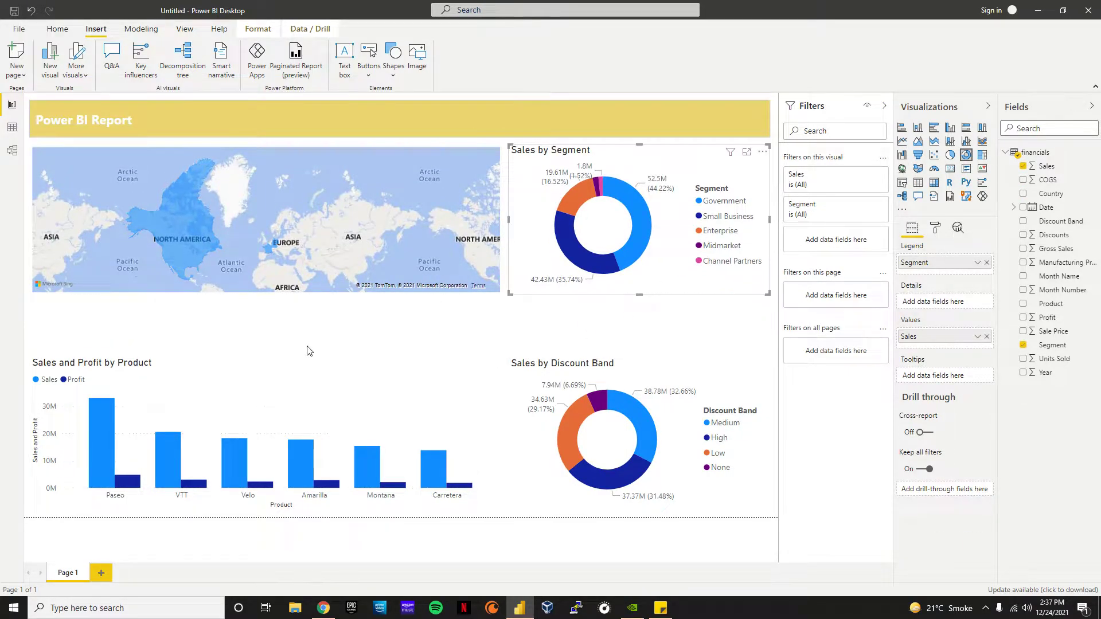
Step: Stretch the map and the Sales by Segment donut back down to the charts below them and deselect everything
click(344, 291)
drag(270, 295, 267, 356)
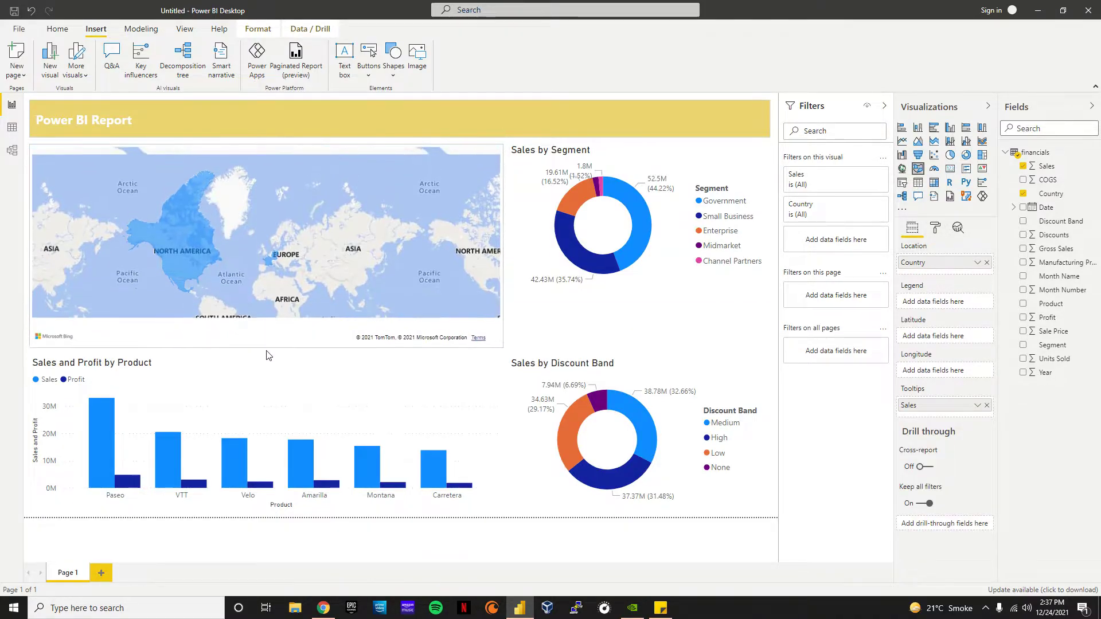
click(644, 291)
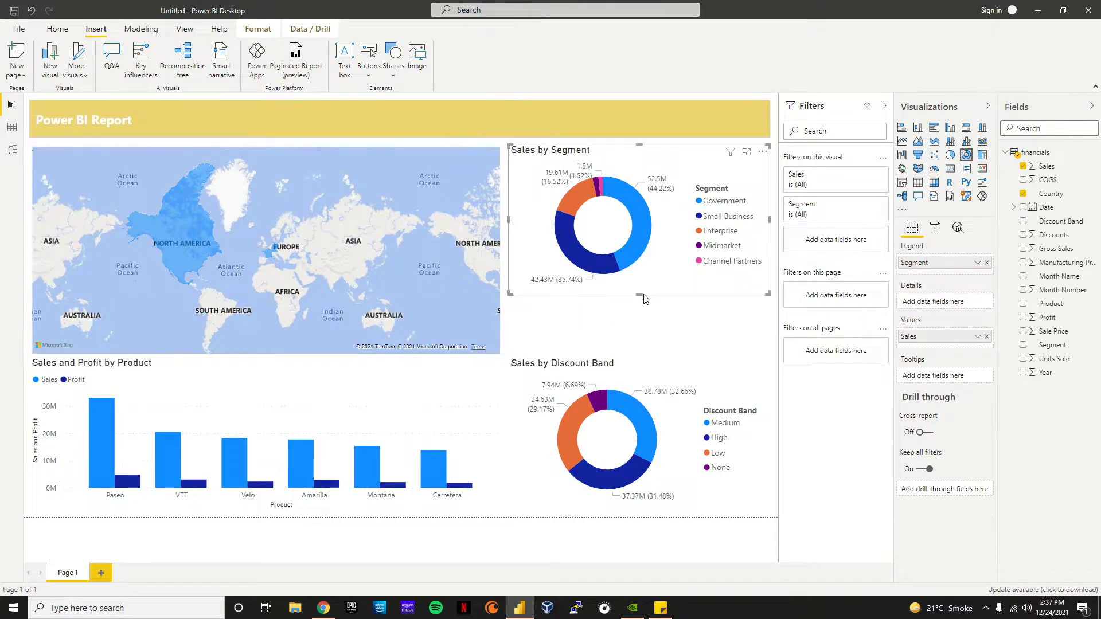
drag(643, 297, 644, 356)
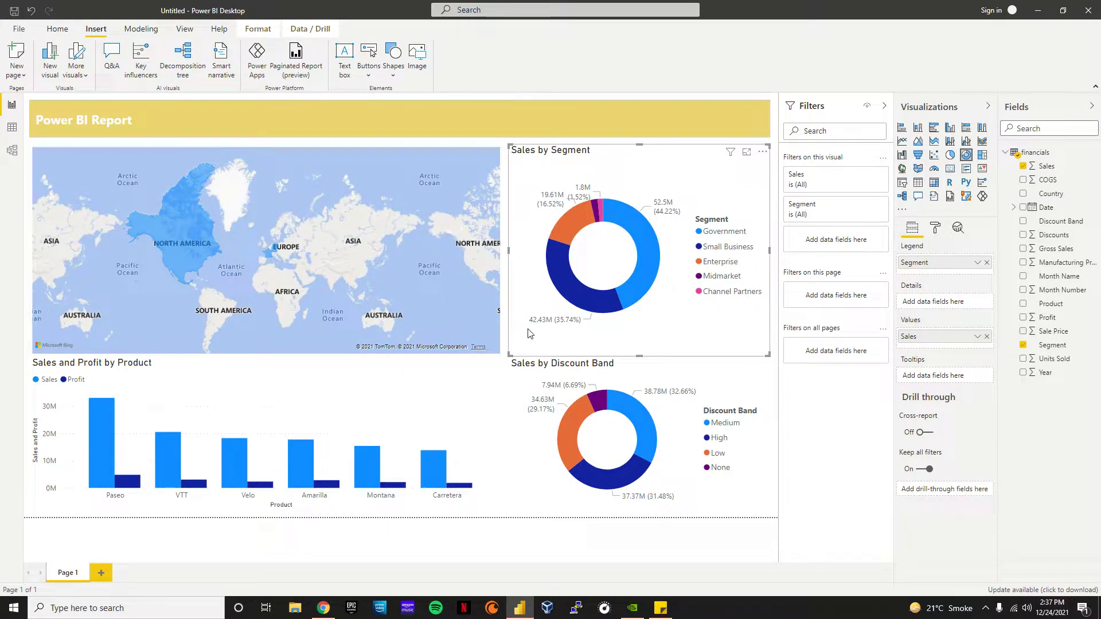
click(408, 142)
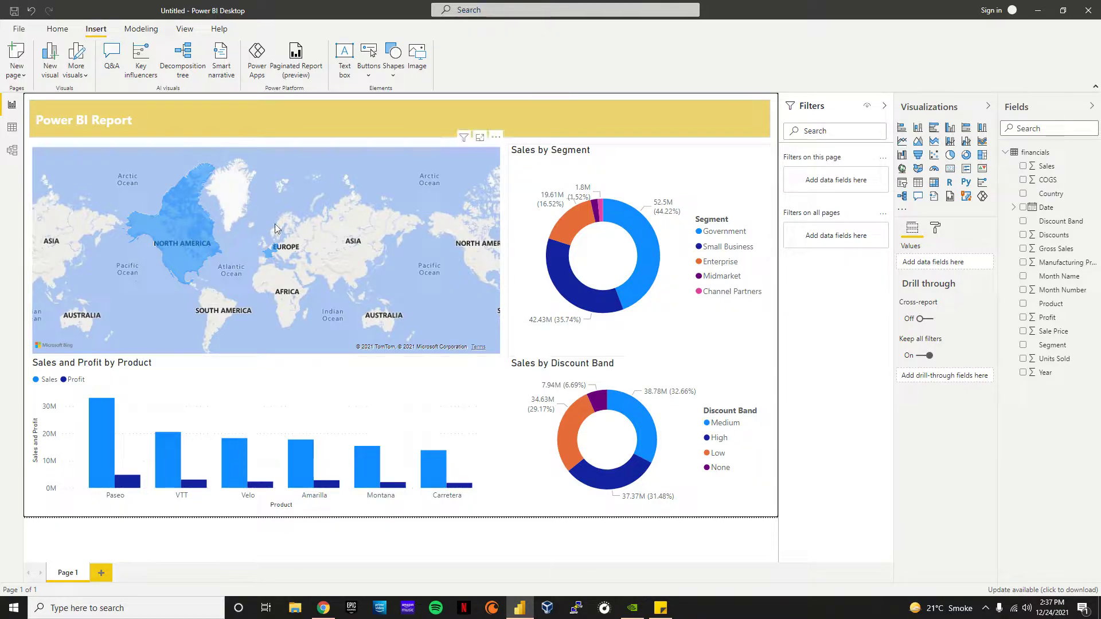
Step: Edit the map's interactions so that selecting a country filters the Sales by Segment and Sales by Discount Band donuts
click(190, 229)
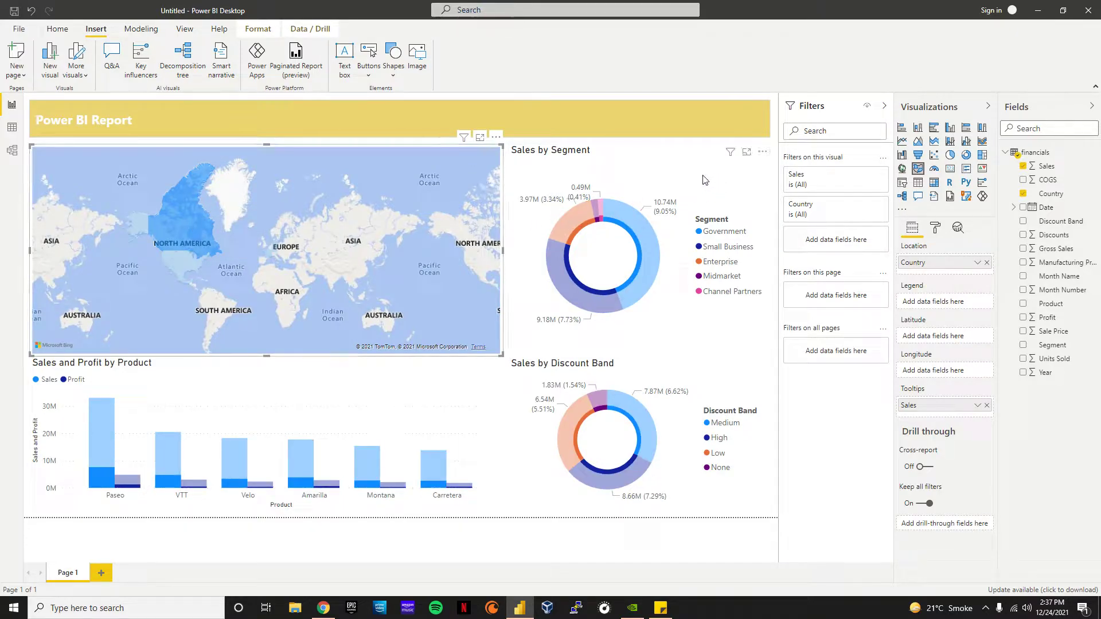
click(257, 28)
click(24, 62)
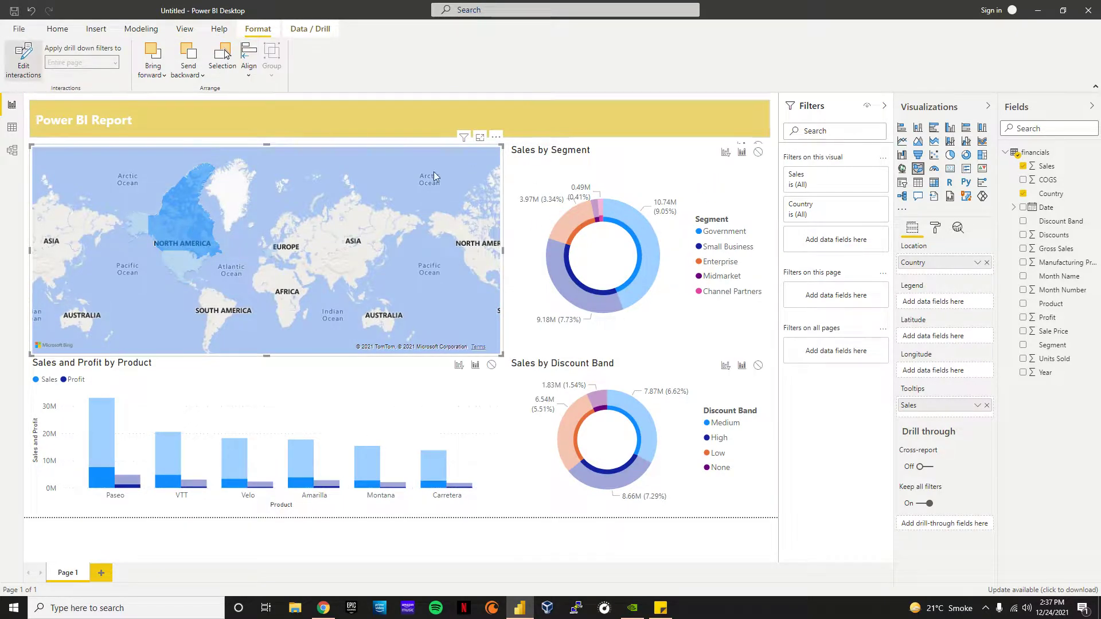
click(726, 153)
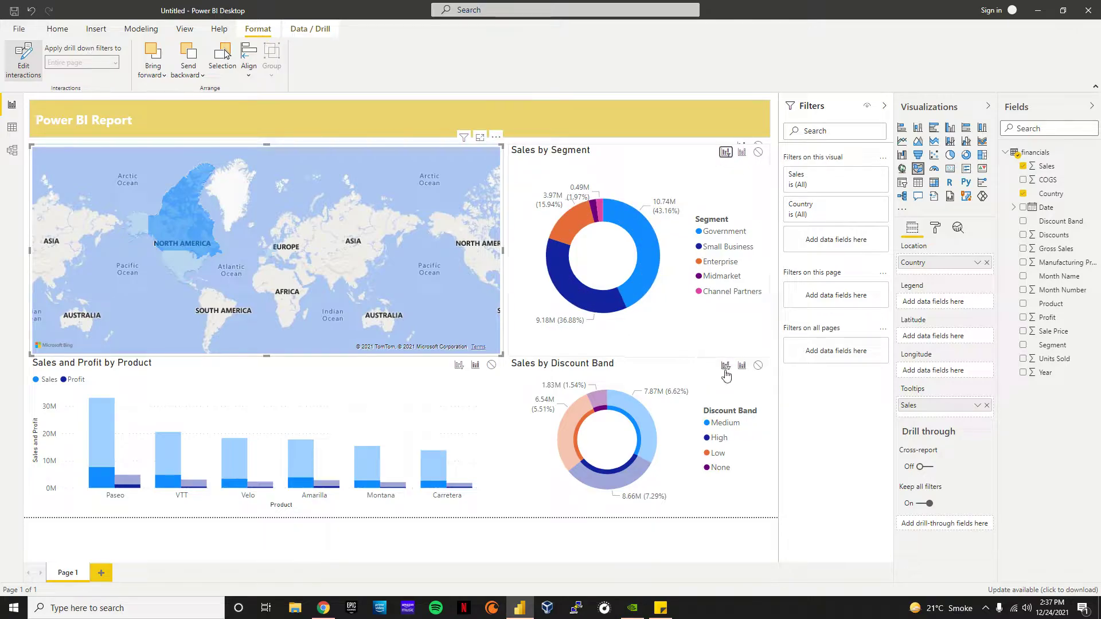
click(725, 365)
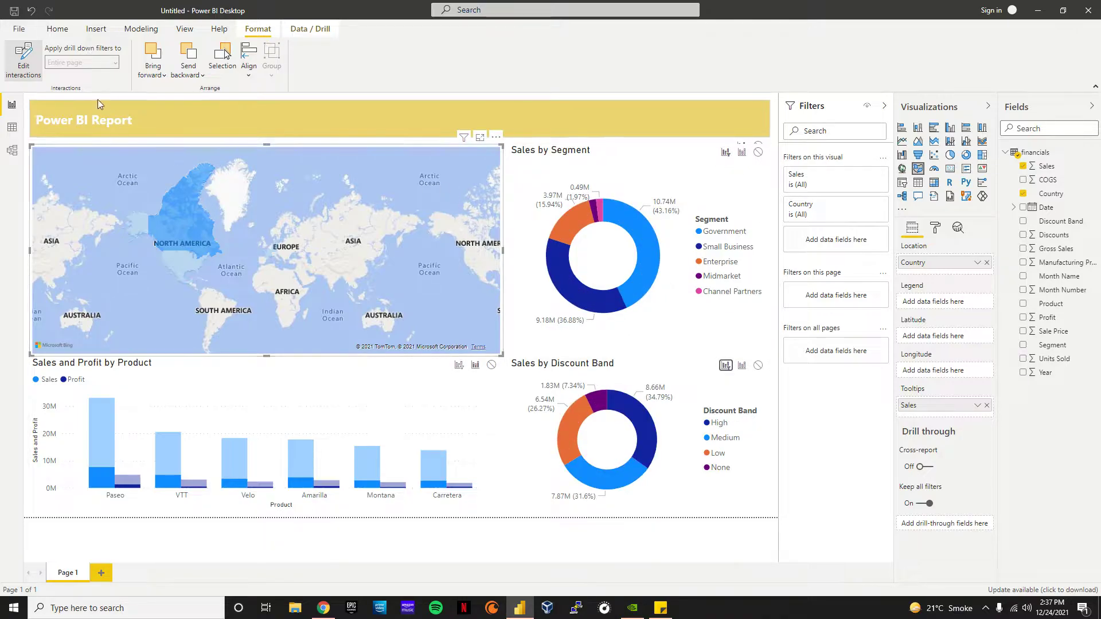
click(23, 62)
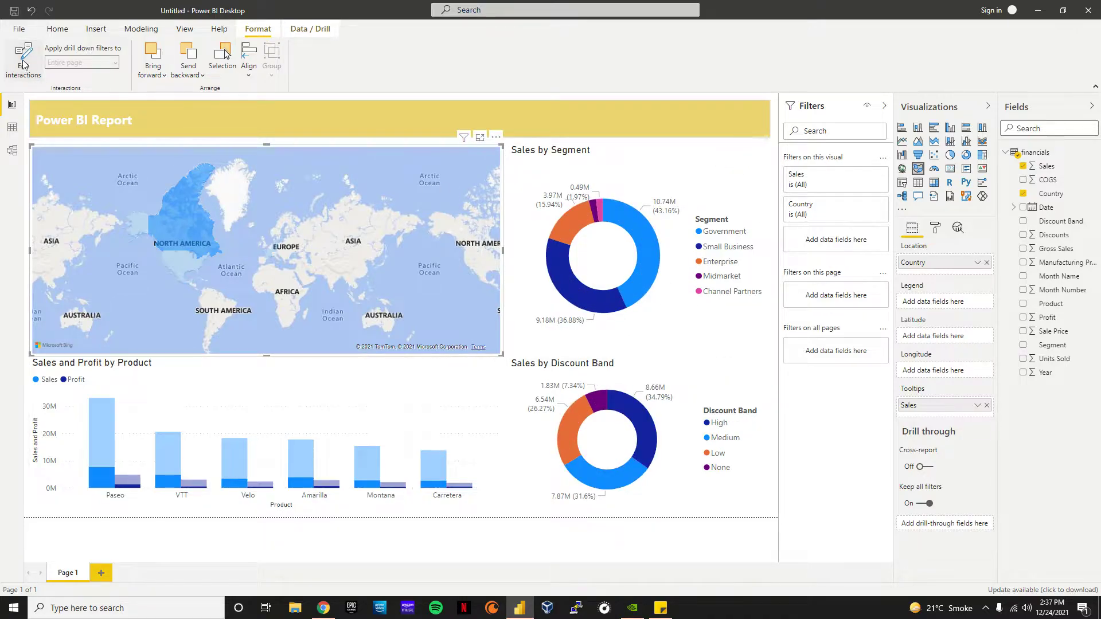
Step: Test the map's filtering by selecting different countries and check how the donuts respond, then deselect the map
click(271, 252)
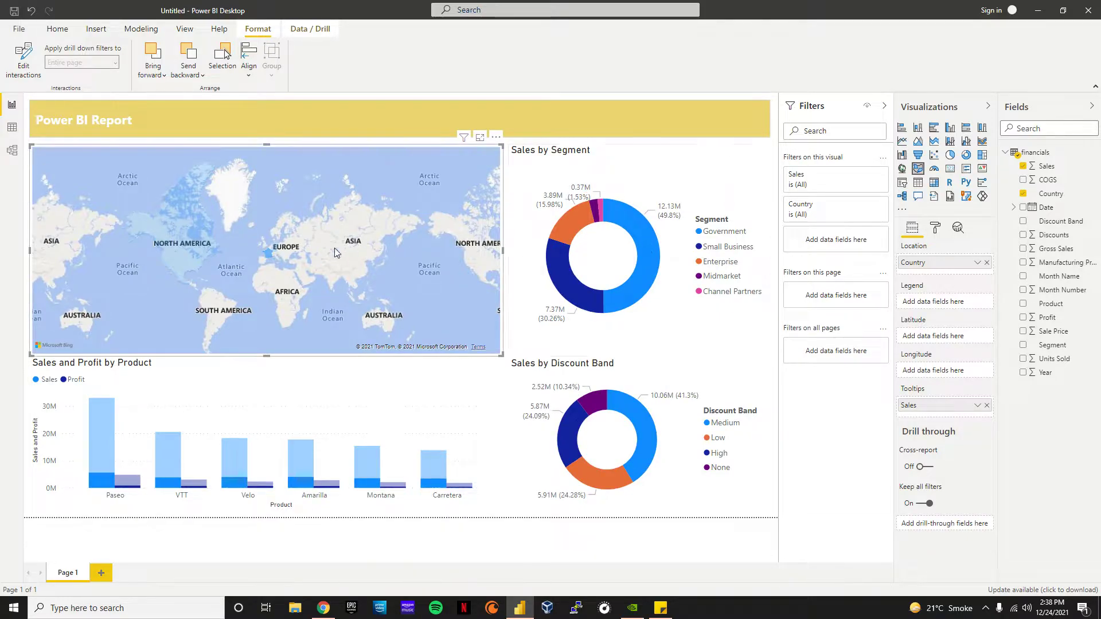
click(178, 229)
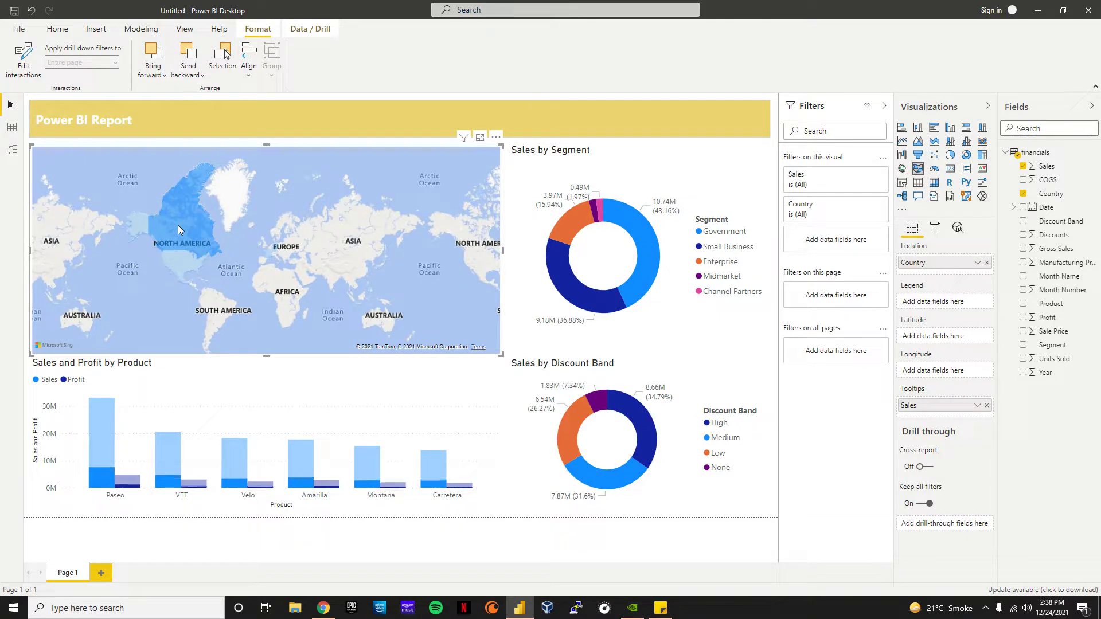
click(275, 251)
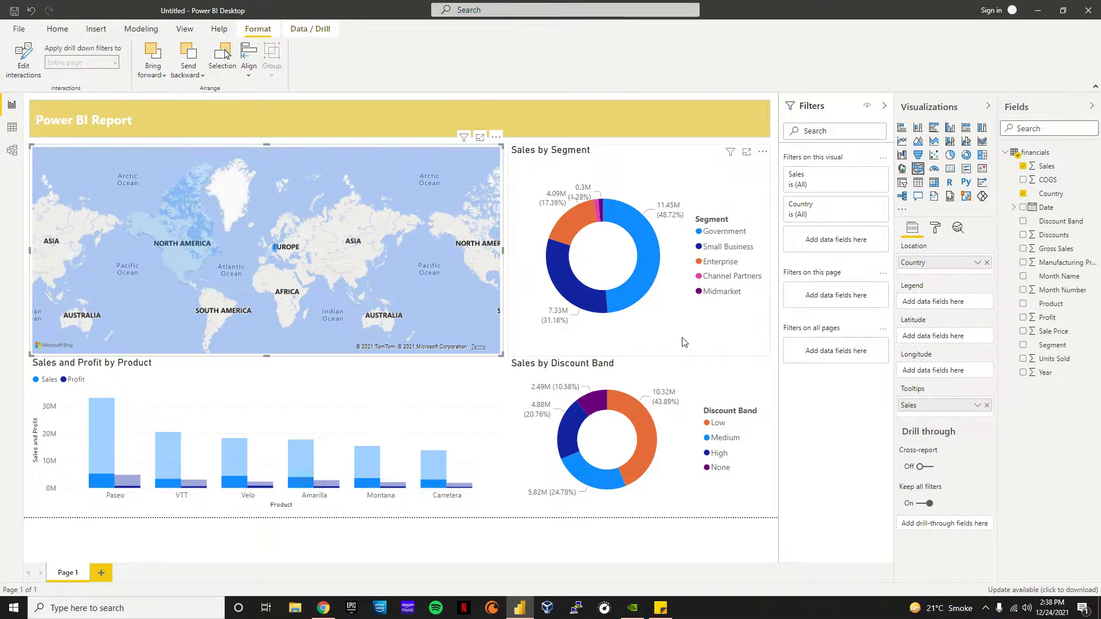
mouse_move(644, 250)
mouse_move(175, 263)
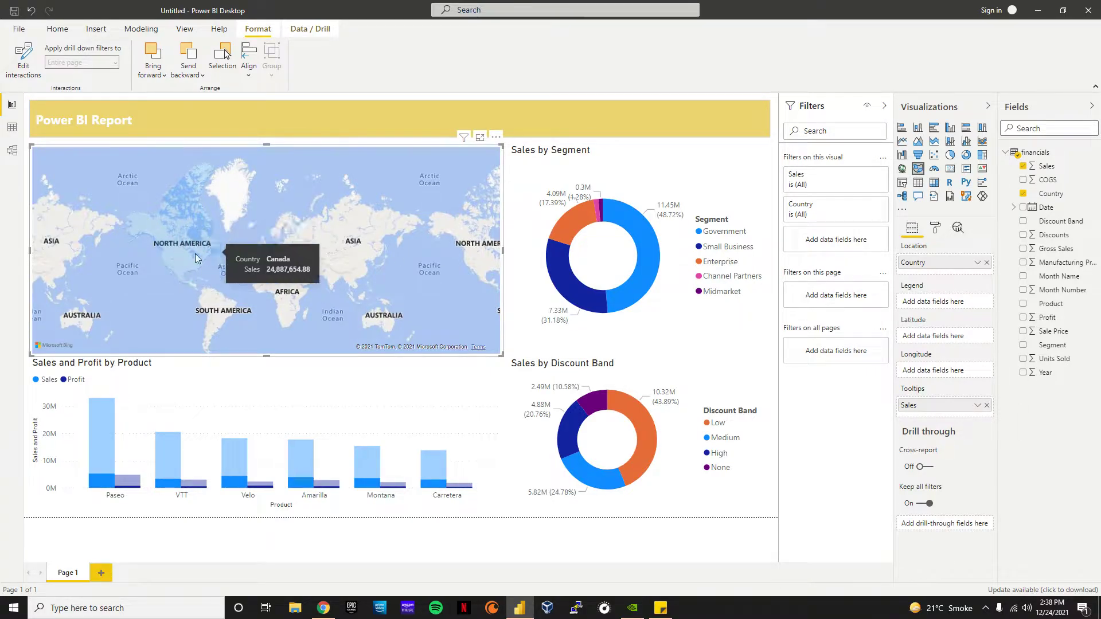
click(439, 95)
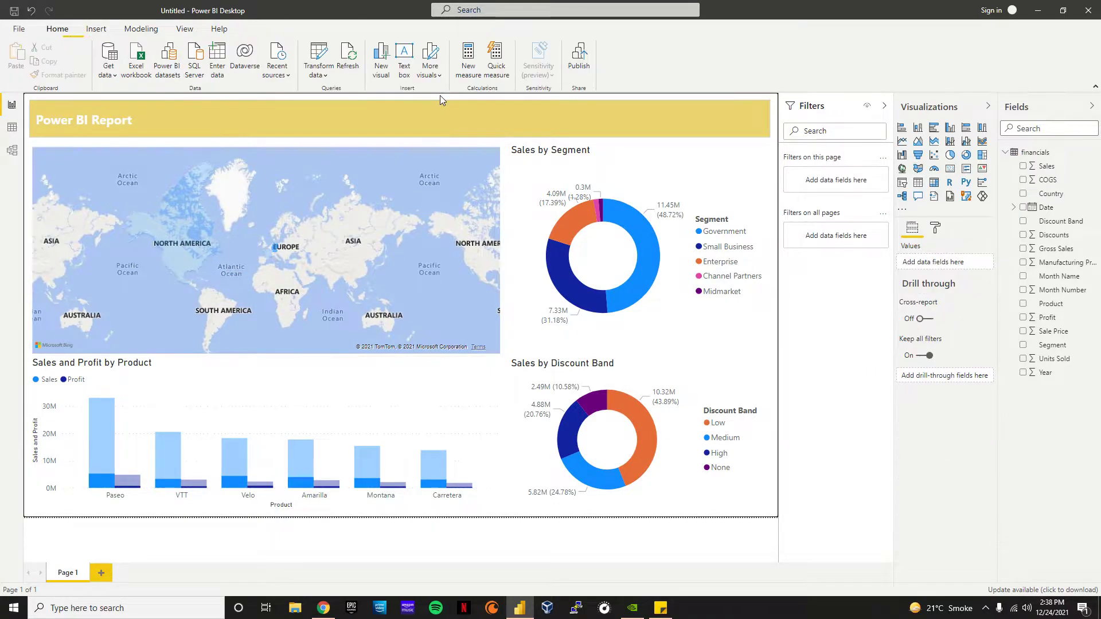
Step: Add a second report page and enable it as a tooltip page
click(105, 575)
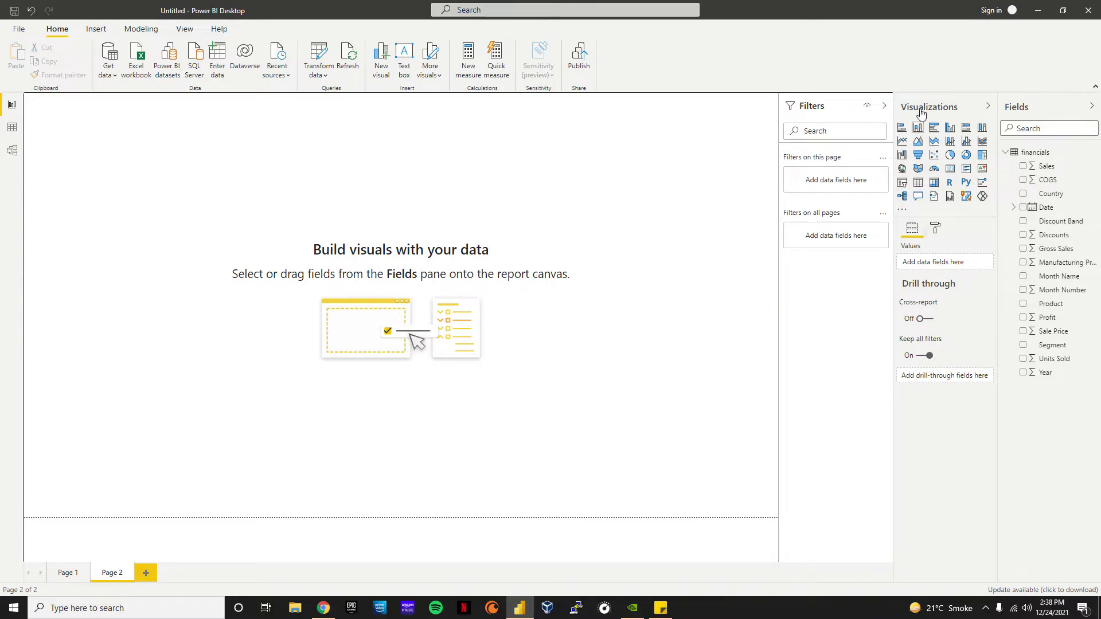
click(936, 230)
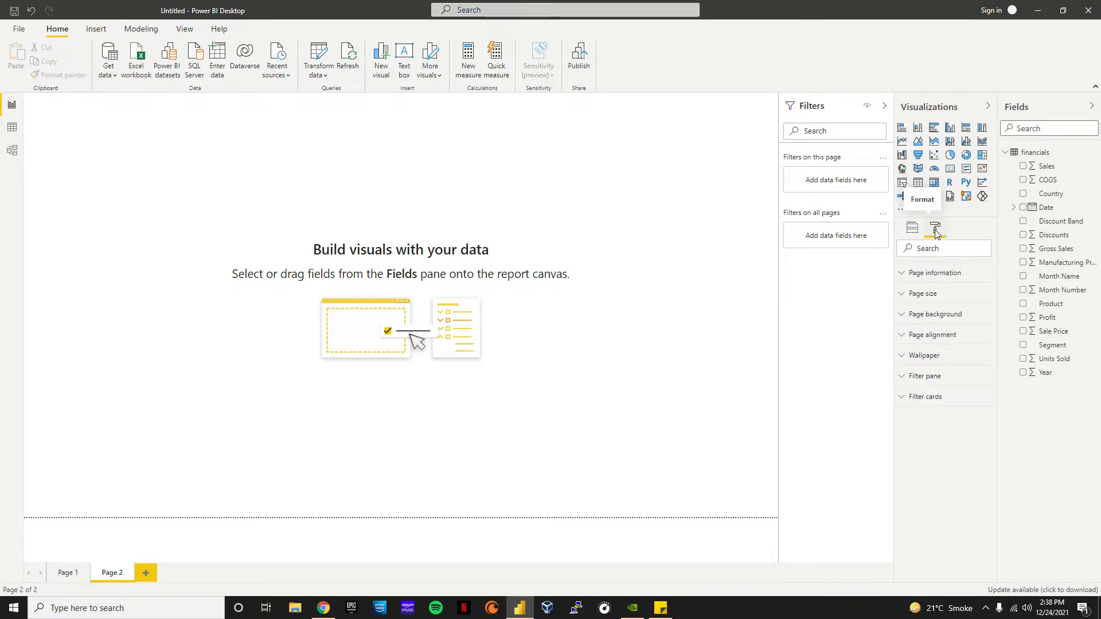
click(931, 276)
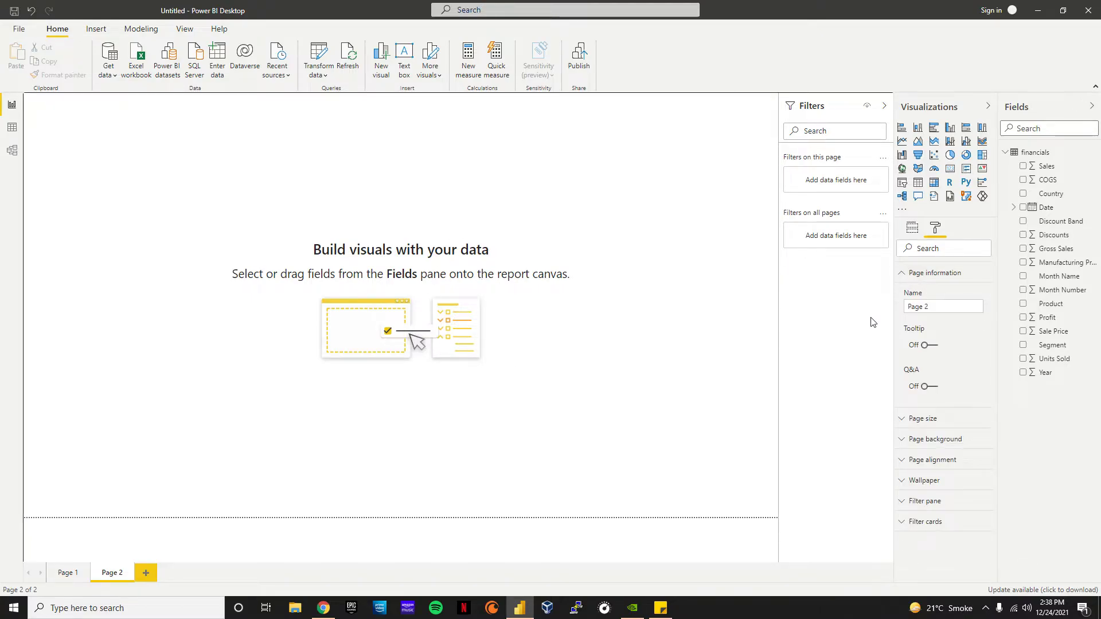
click(931, 346)
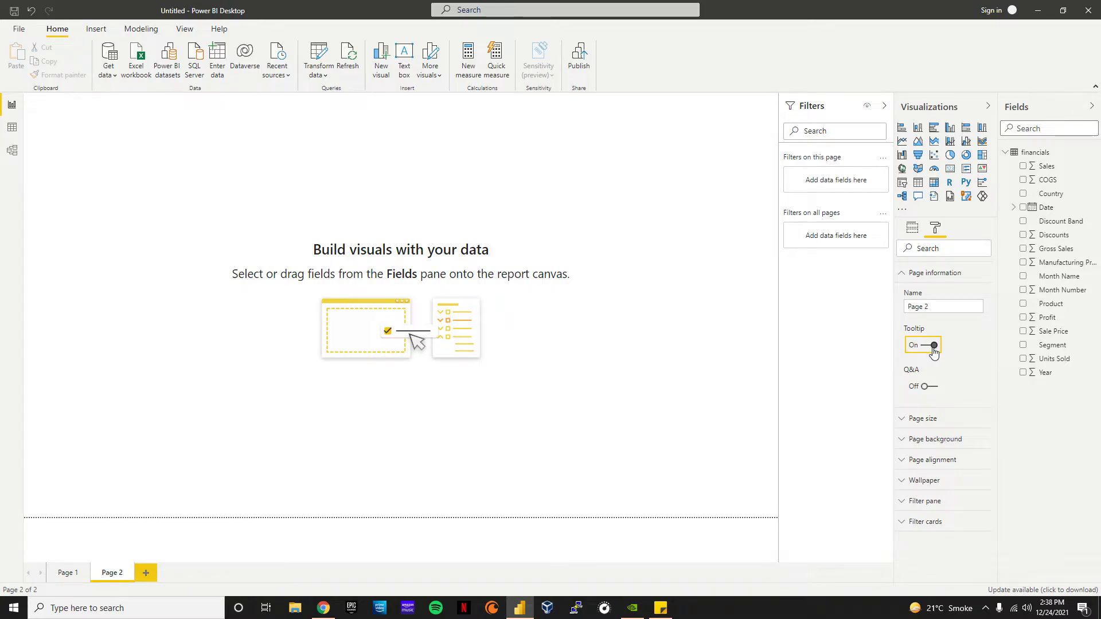
click(517, 341)
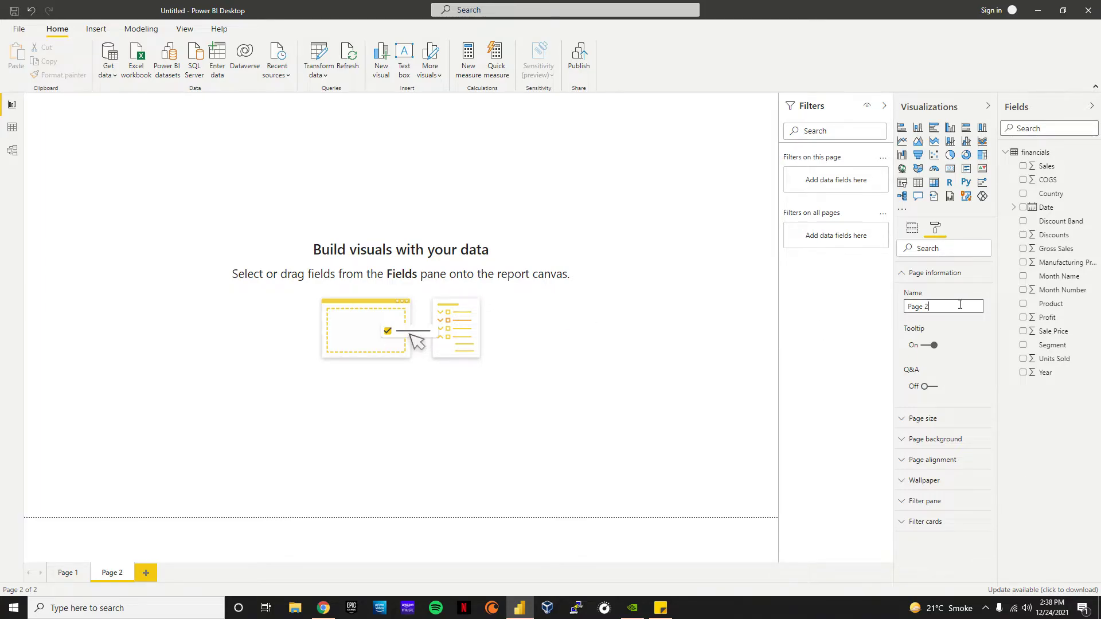
click(928, 273)
click(929, 275)
click(940, 306)
key(BackSpace)
click(917, 274)
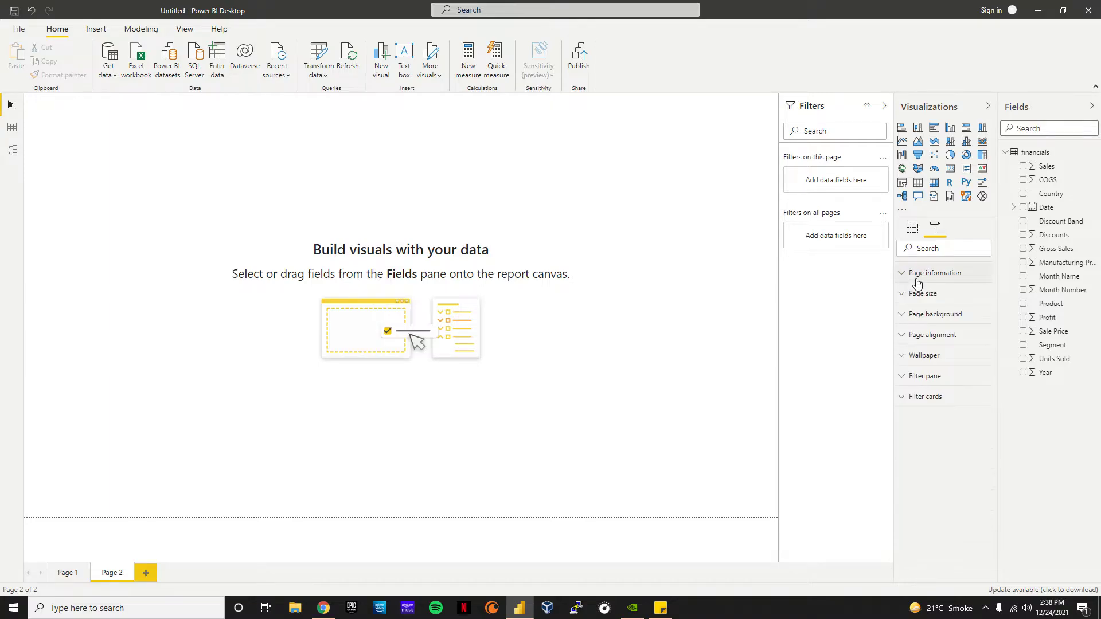
Step: Set the new page's size type to Tooltip
click(939, 294)
click(946, 325)
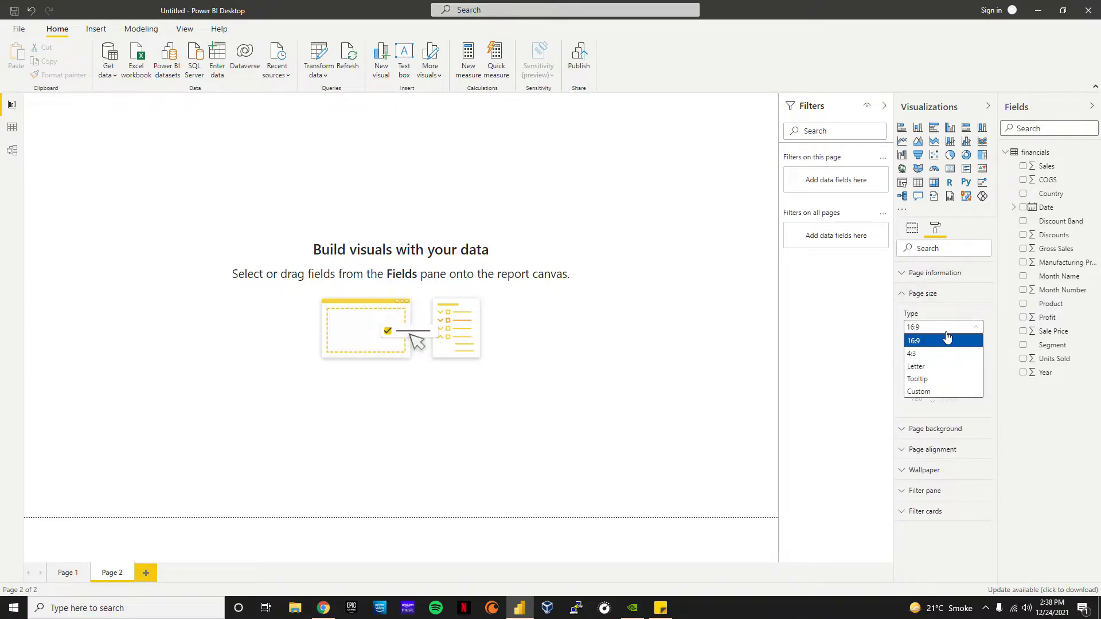
click(938, 367)
click(942, 330)
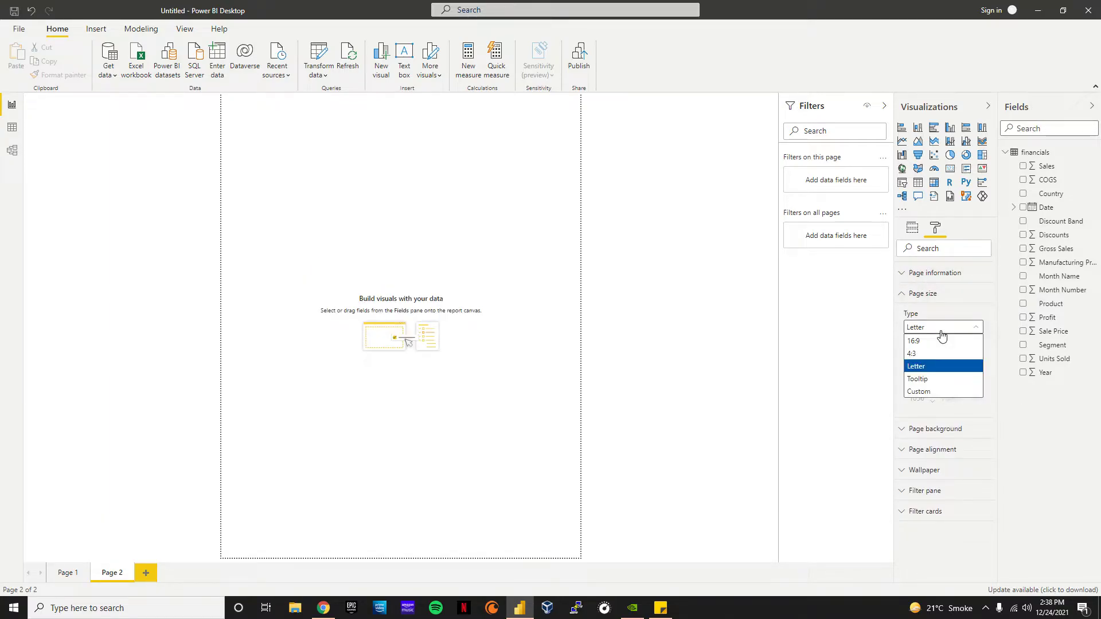
click(938, 380)
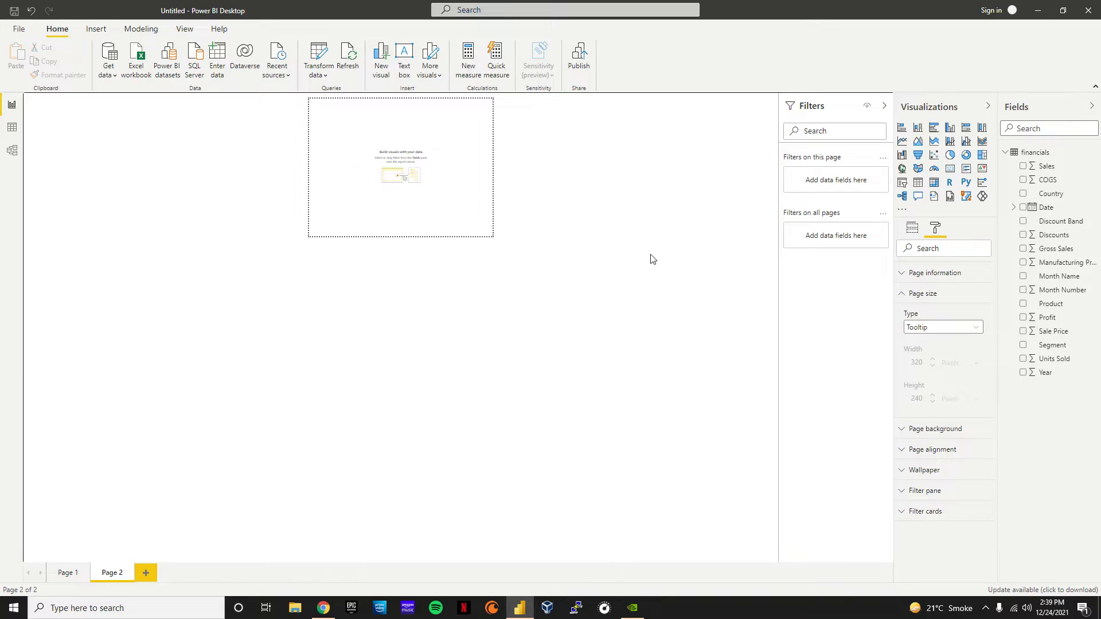
click(921, 293)
click(933, 275)
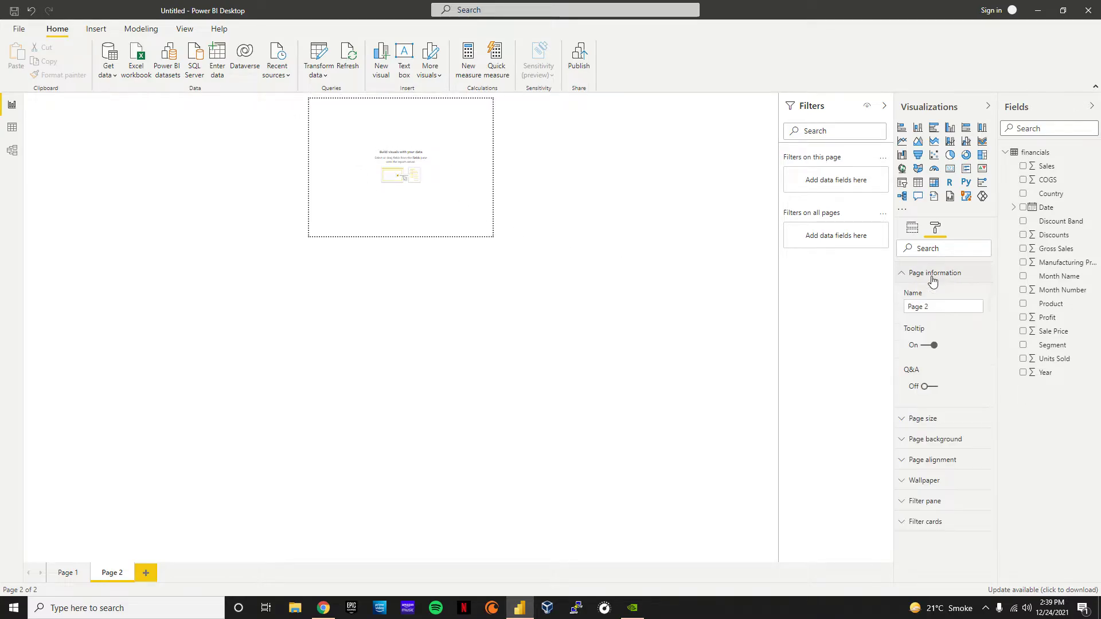
click(943, 309)
click(389, 186)
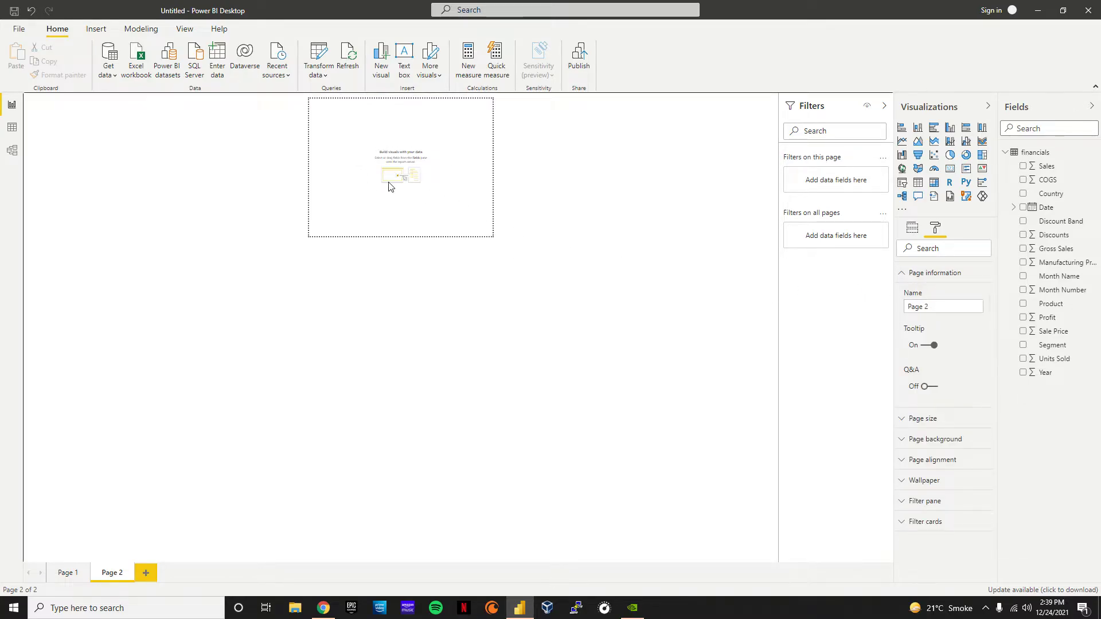
Step: Copy the Sales by Segment donut from Page 1 and paste it onto Page 2
click(67, 572)
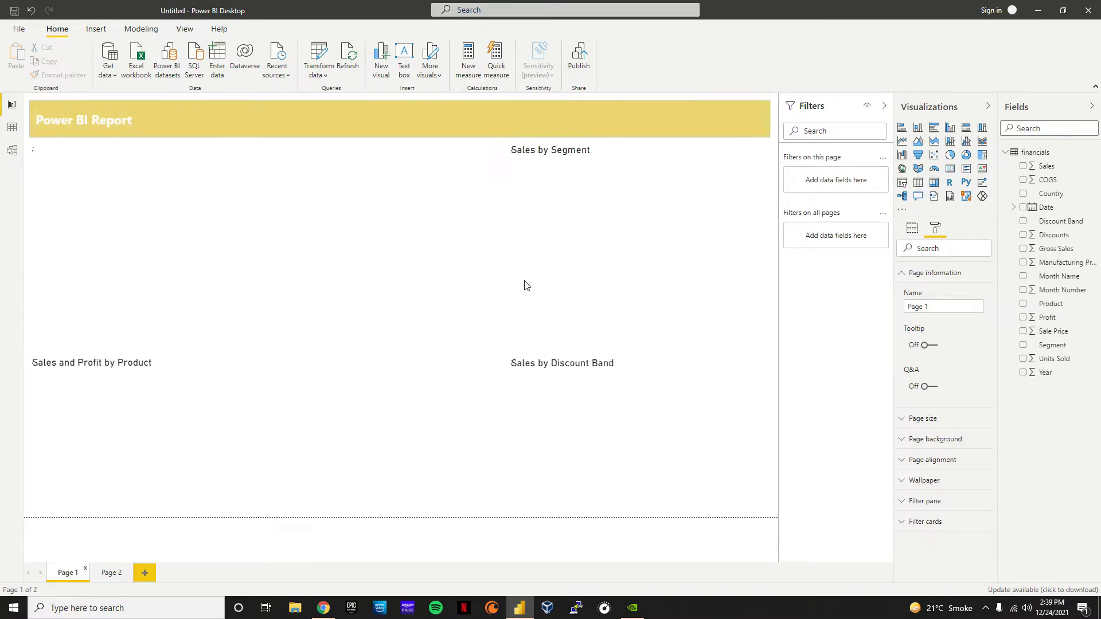
click(643, 187)
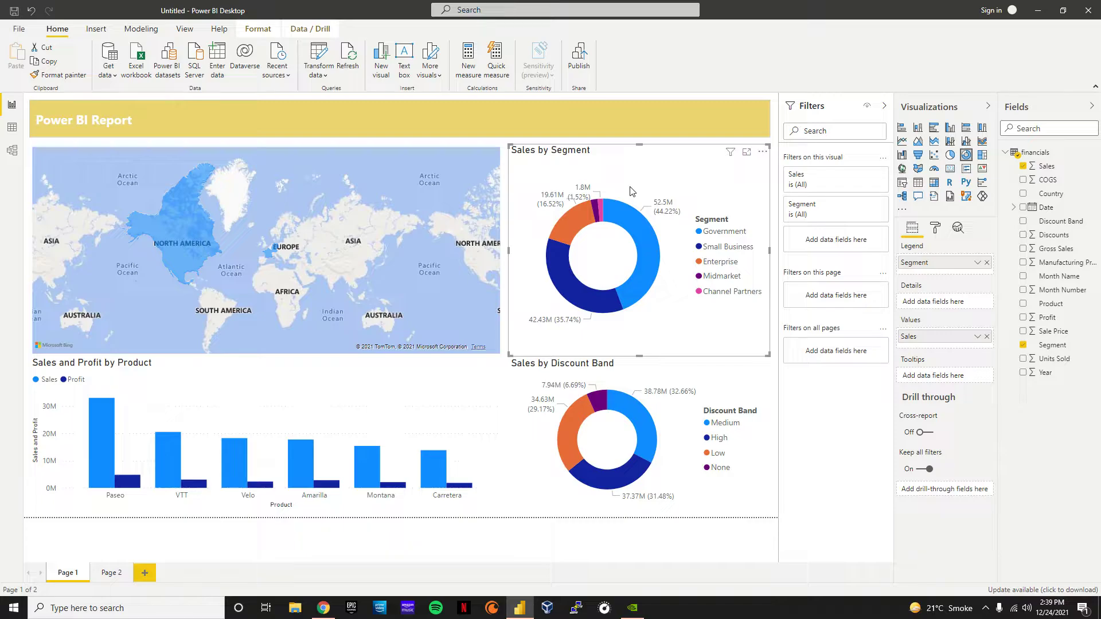
mouse_move(184, 226)
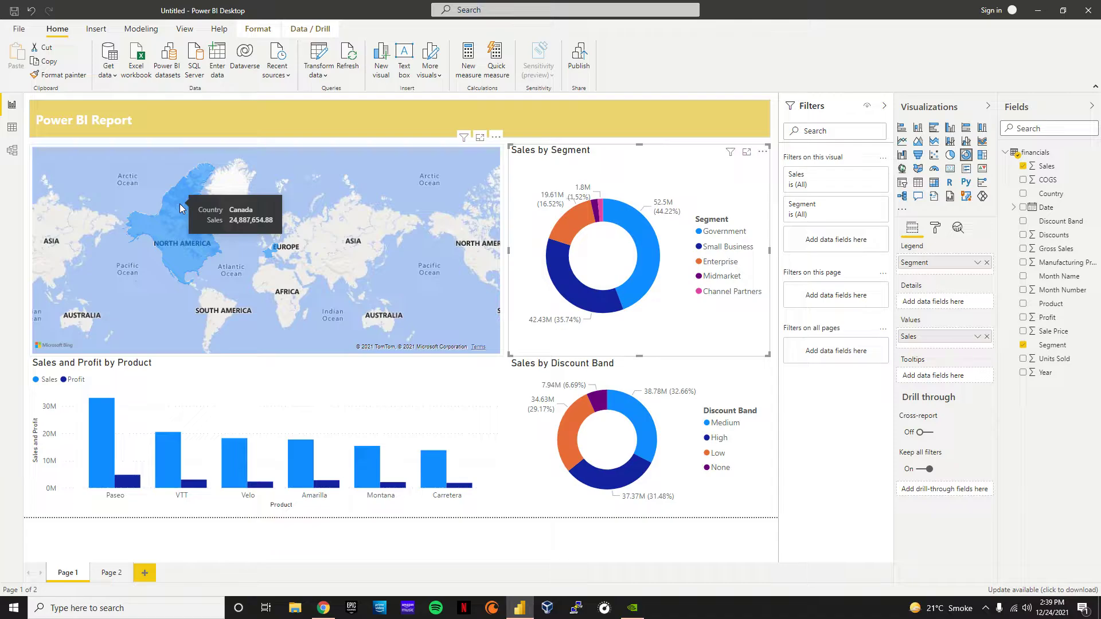
click(112, 572)
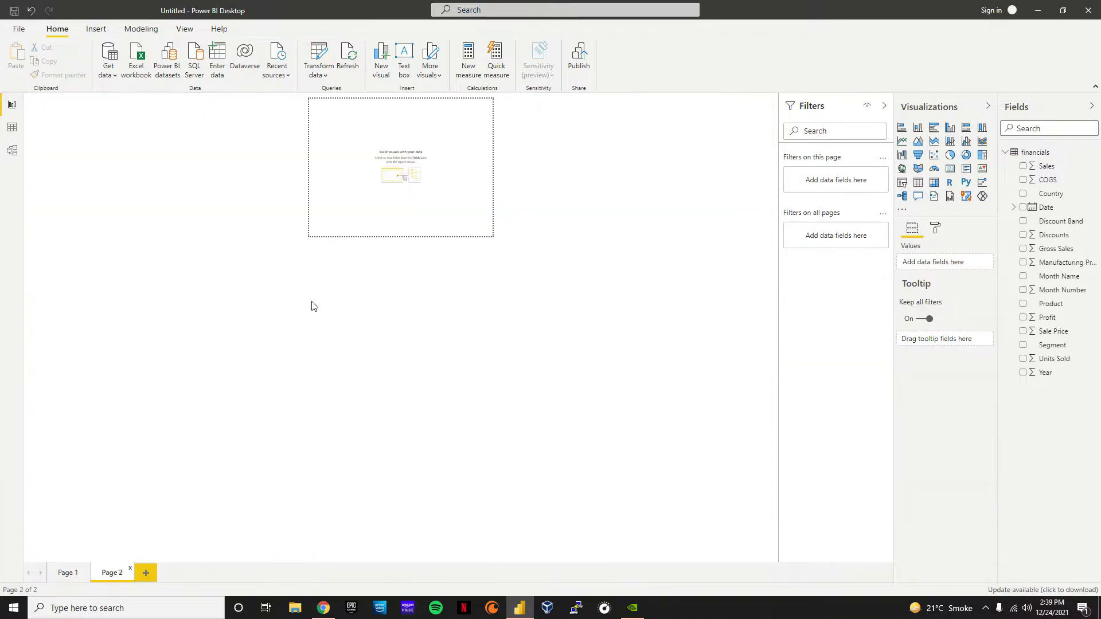
click(68, 572)
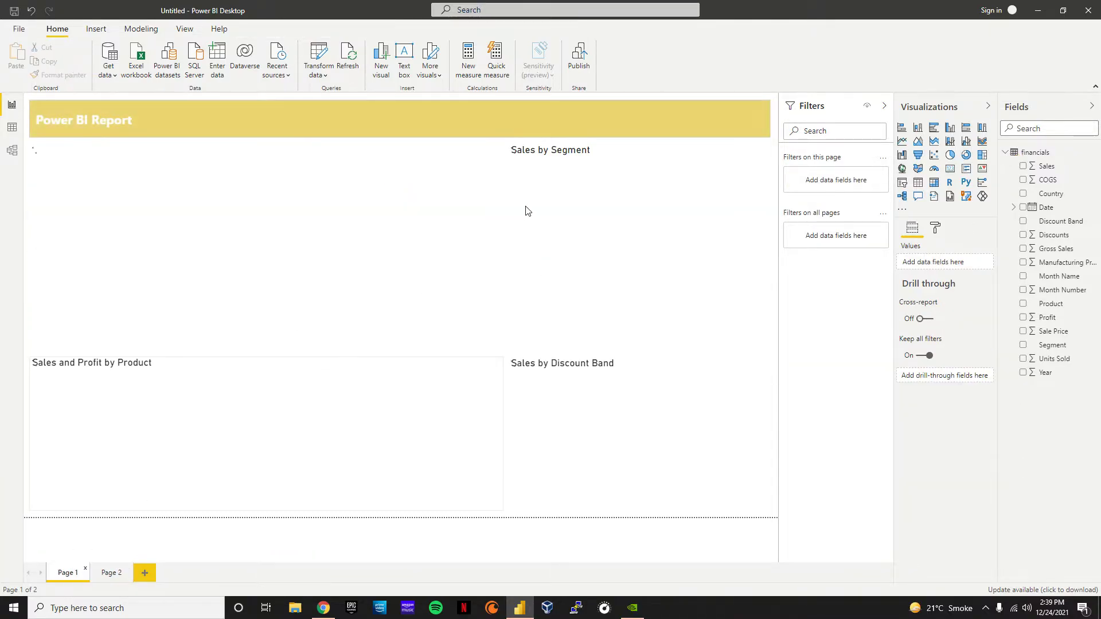
click(584, 188)
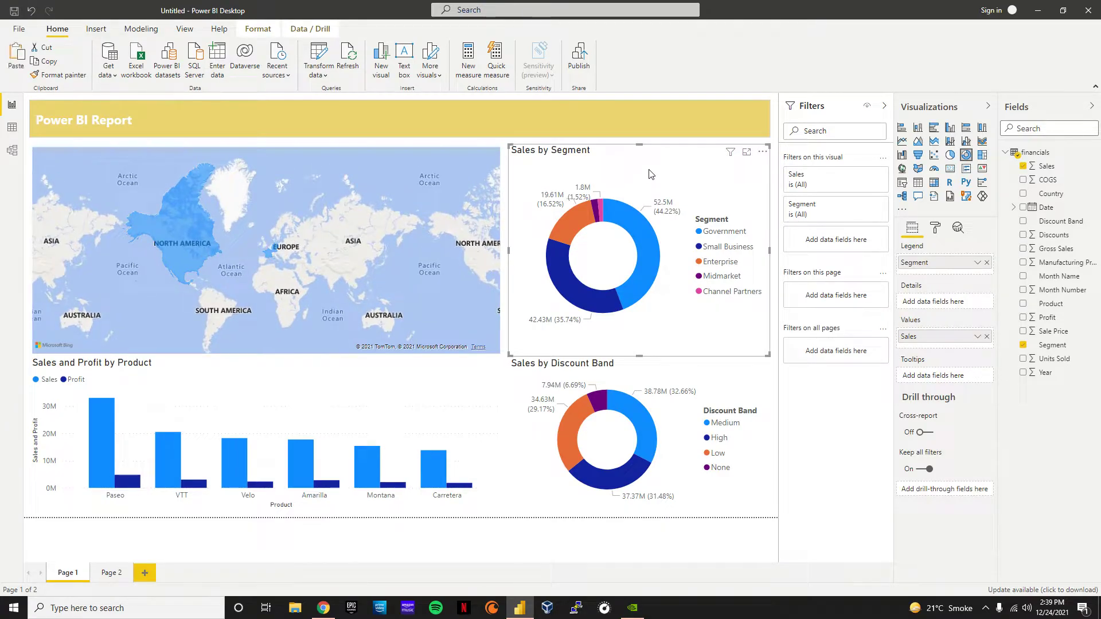
click(111, 572)
key(ctrl+v)
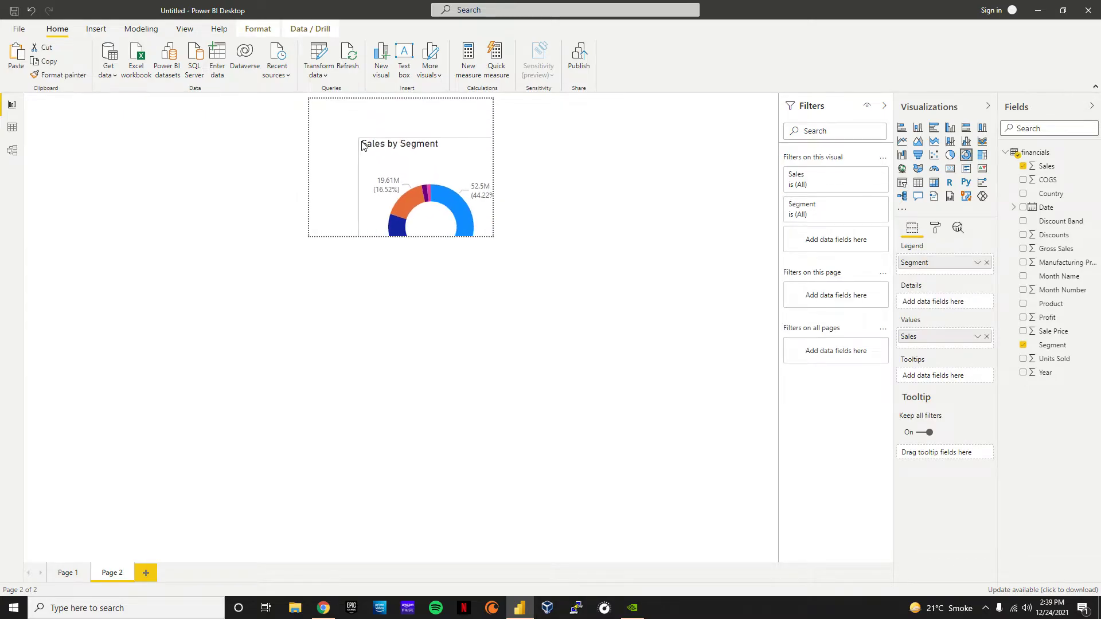
Step: Move the pasted donut to the tooltip page's upper-left corner and resize it to fill the page
drag(310, 102, 379, 131)
drag(402, 137, 305, 94)
drag(438, 166, 493, 170)
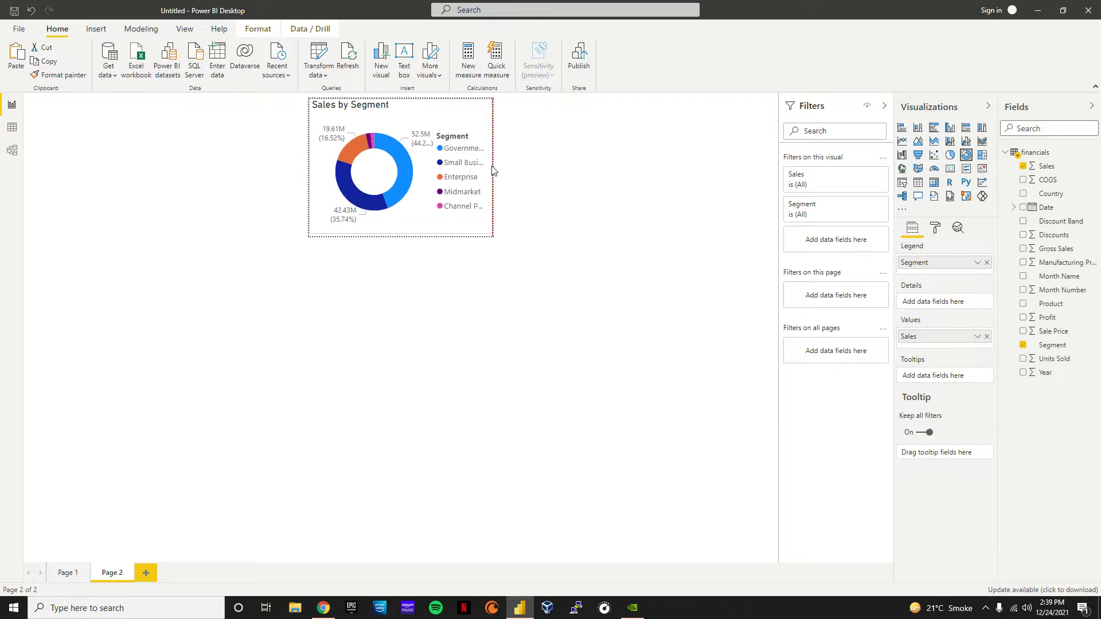
drag(402, 234, 405, 246)
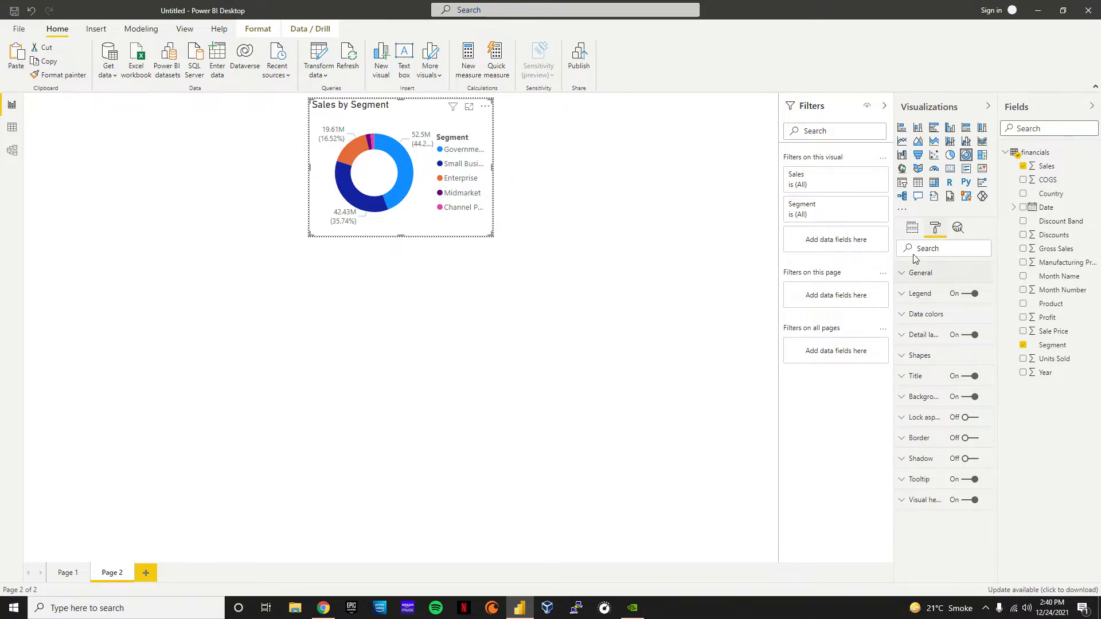
Step: Change Page 2 to a custom size 400 pixels wide and widen the donut to fill the page
click(627, 288)
click(935, 228)
click(932, 293)
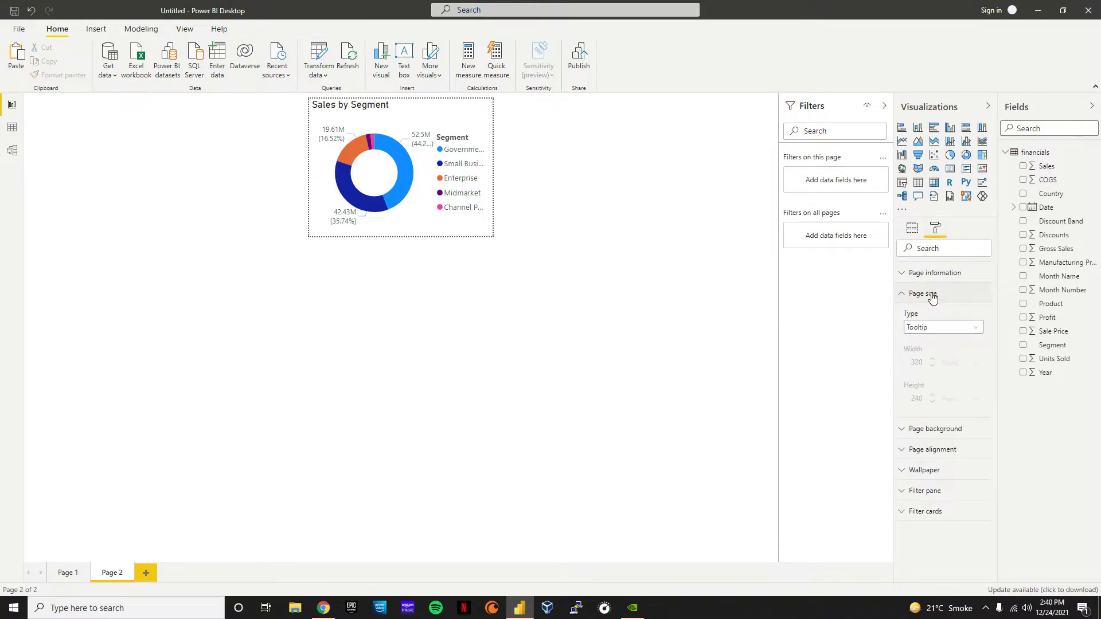
click(932, 328)
click(937, 391)
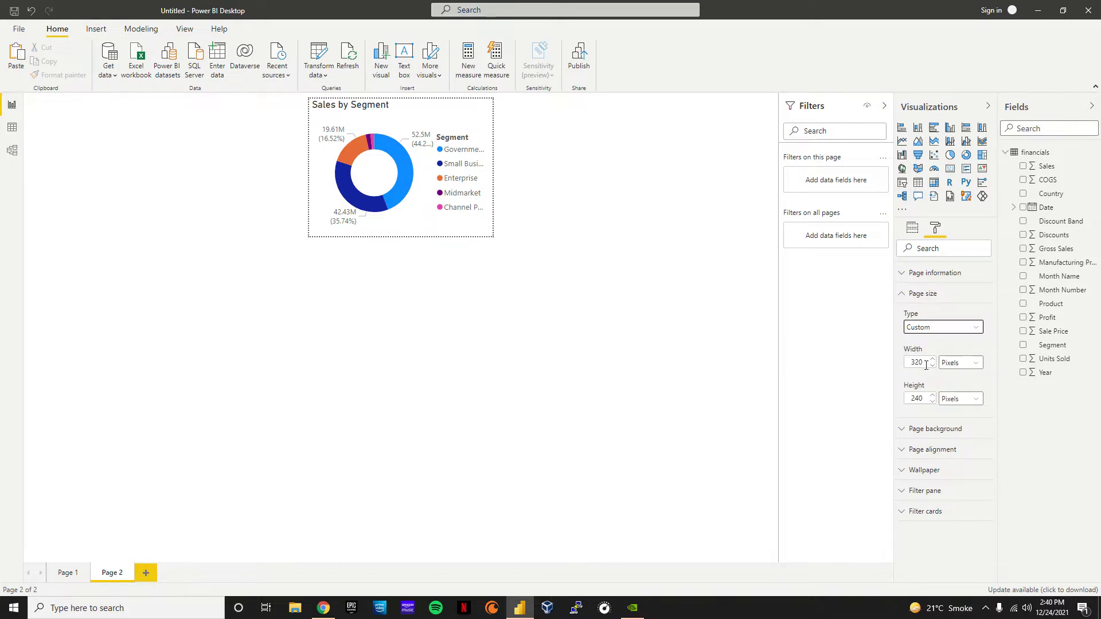
click(924, 364)
text(400)
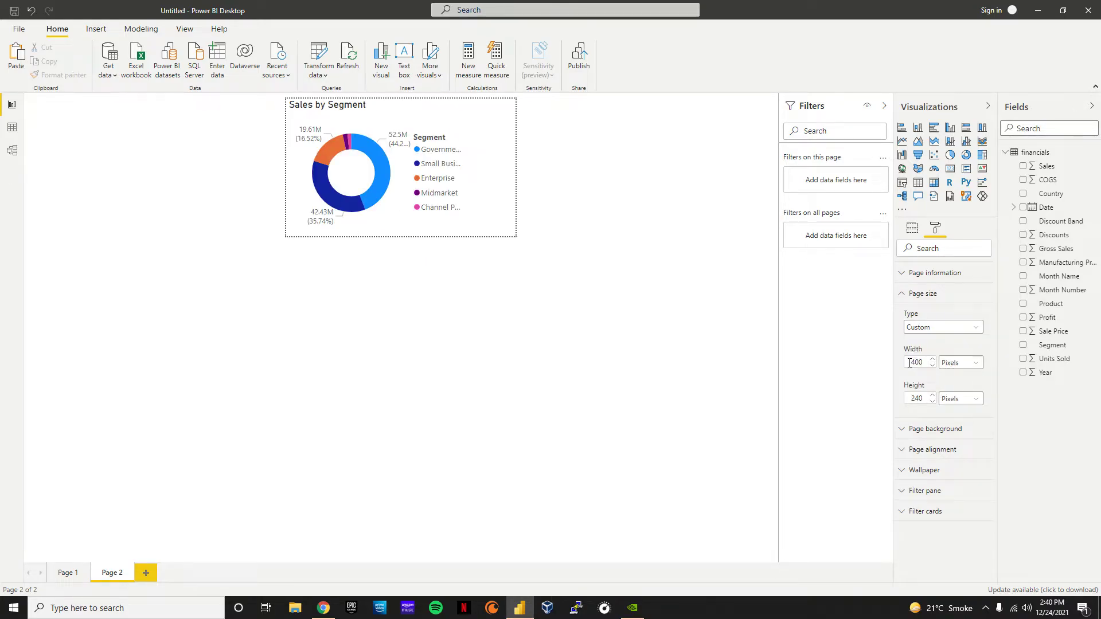
click(471, 172)
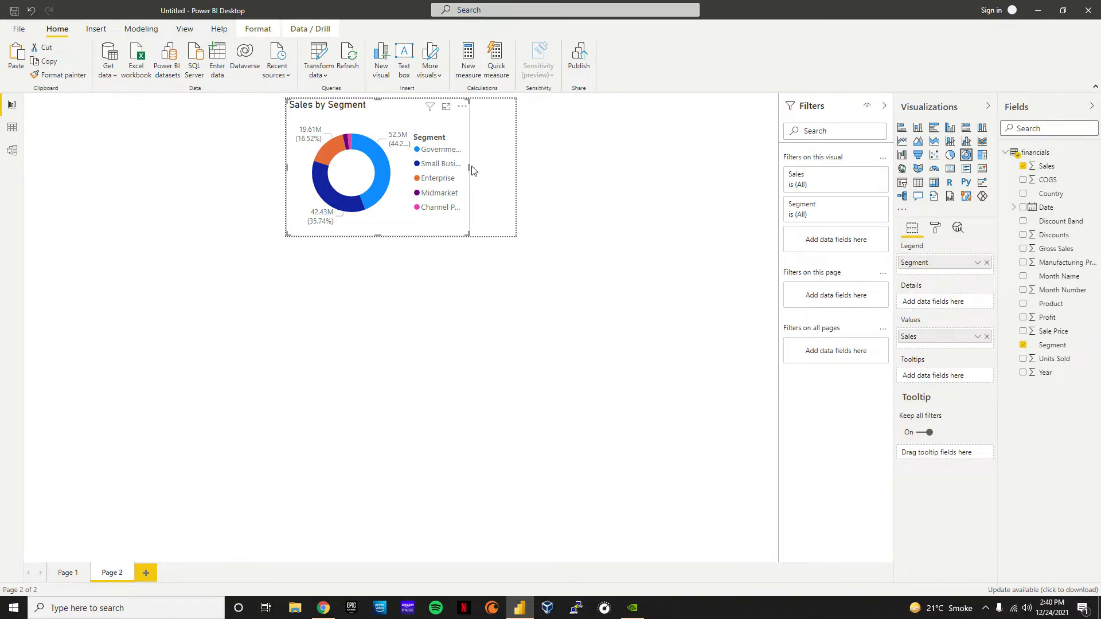
drag(471, 171, 518, 170)
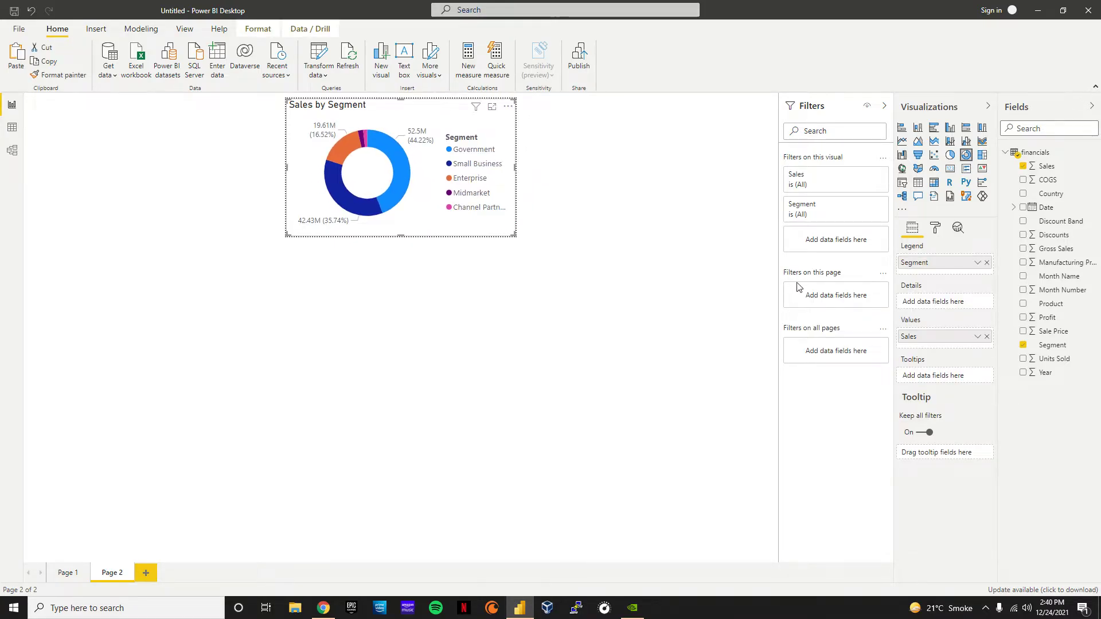
Step: Set Page 2's width to 425 pixels and widen the Sales by Segment donut to fill the page
click(580, 226)
click(935, 228)
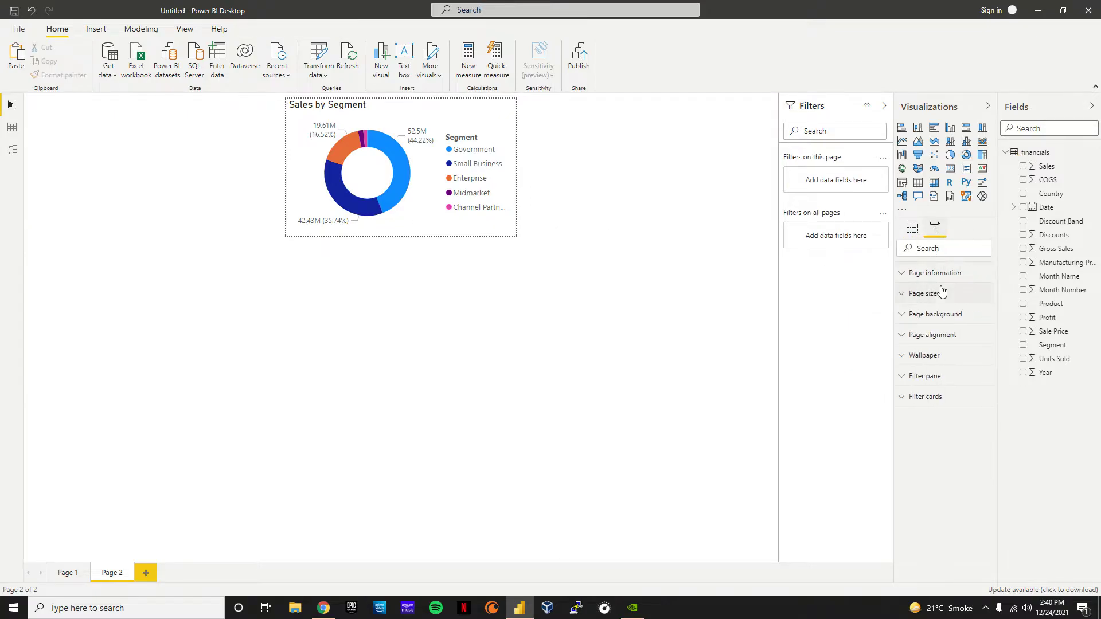
click(941, 293)
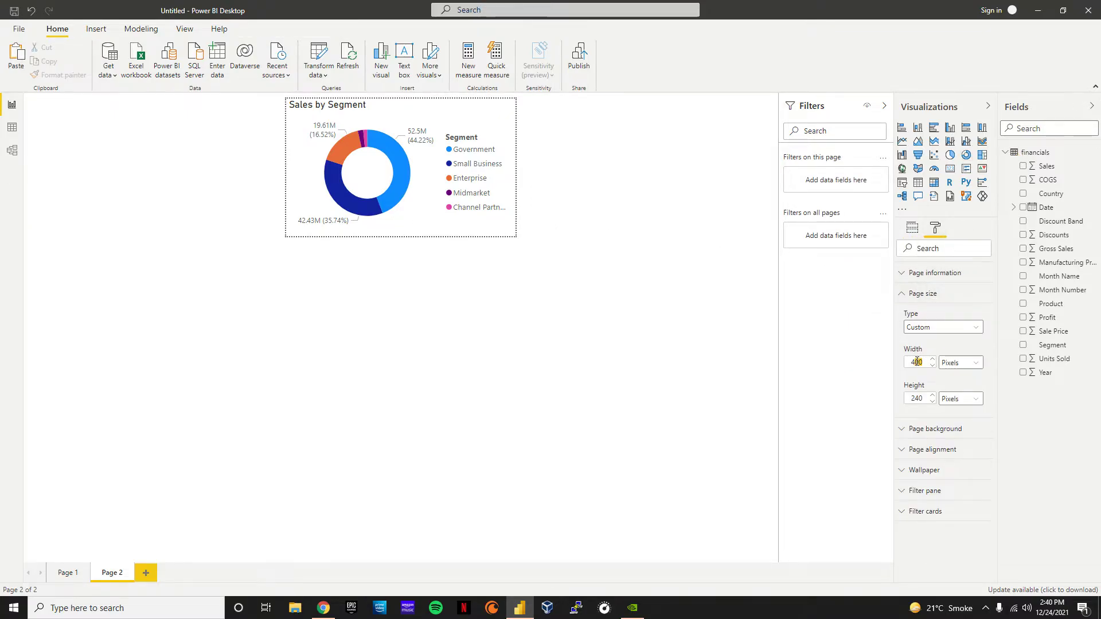
text(25)
click(504, 181)
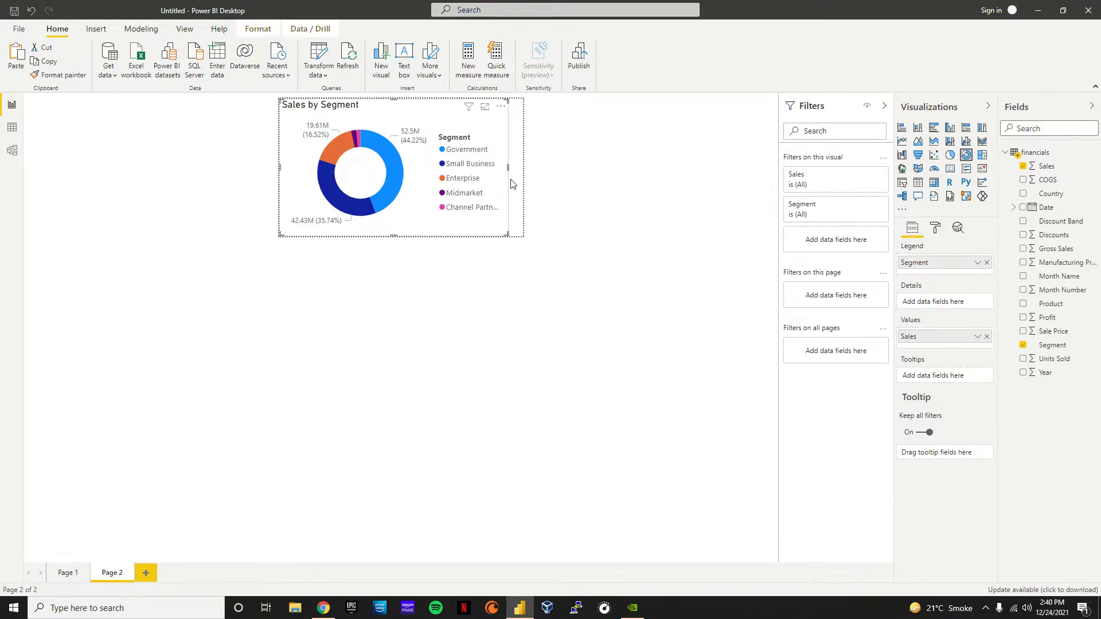
drag(508, 168, 523, 169)
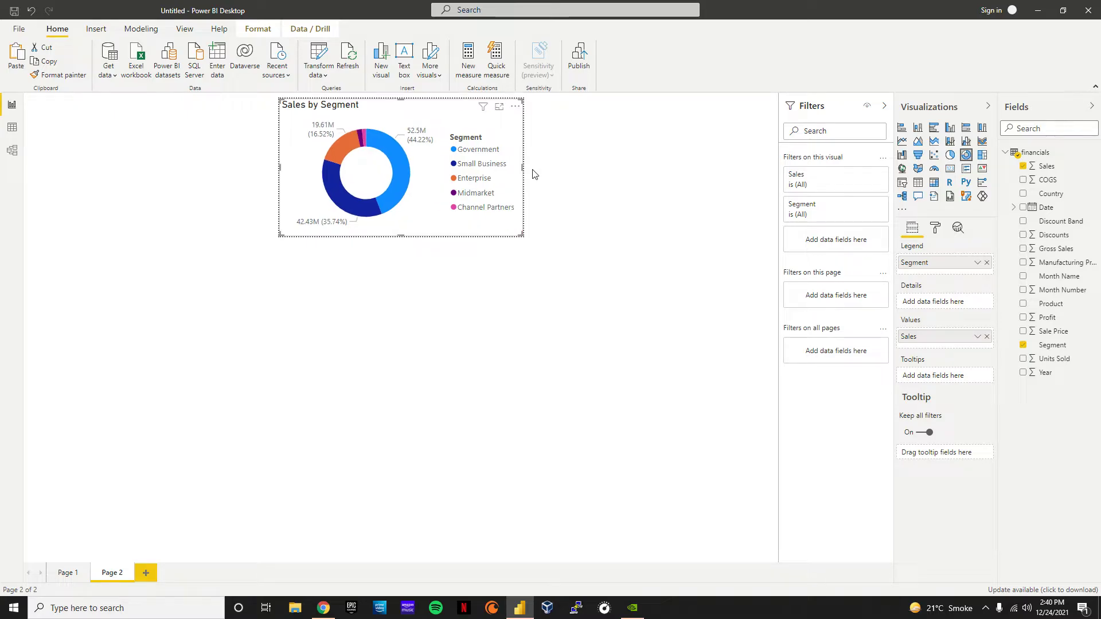
click(597, 246)
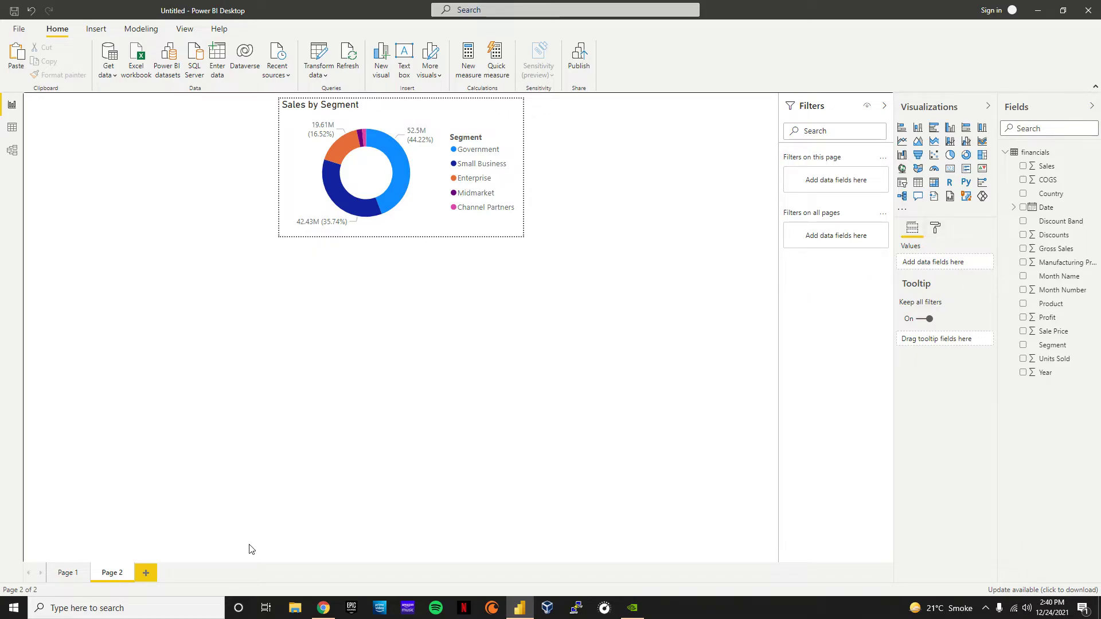
Step: Rename Page 2 as Sales by Segment
double_click(118, 572)
key(BackSpace)
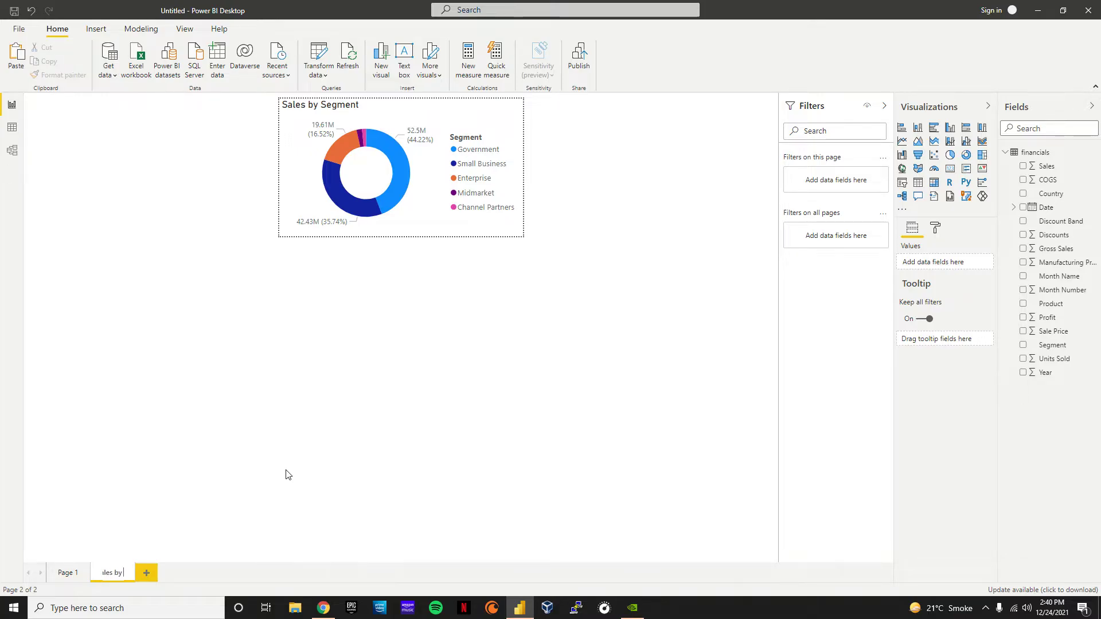
text(Sales by Seg)
text(ment)
click(247, 453)
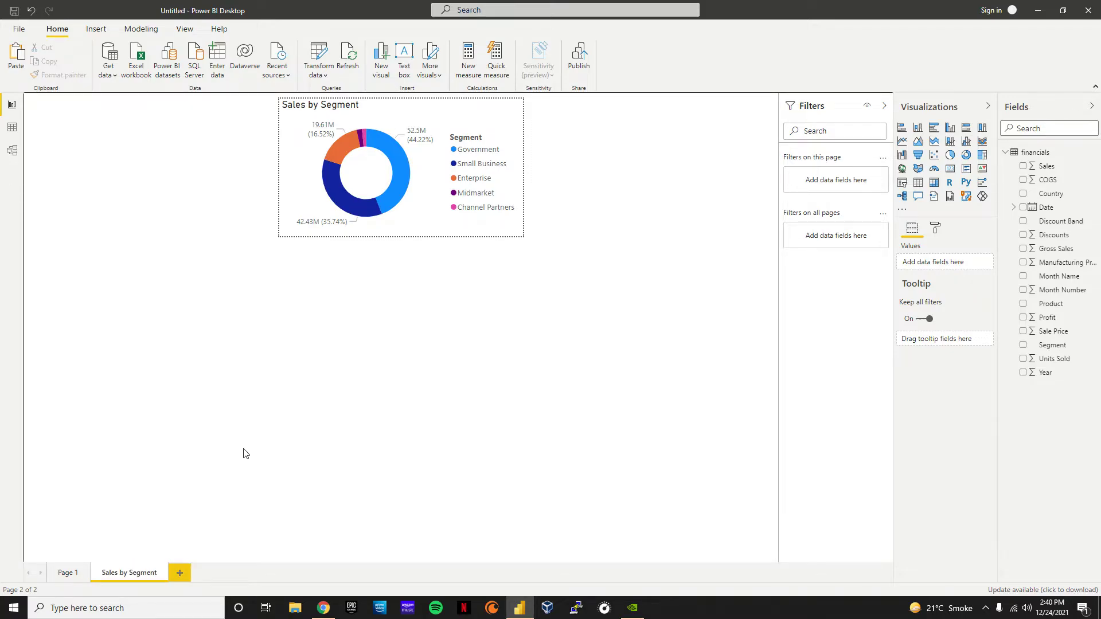
Step: Rename Page 1 as Report
click(68, 575)
double_click(67, 574)
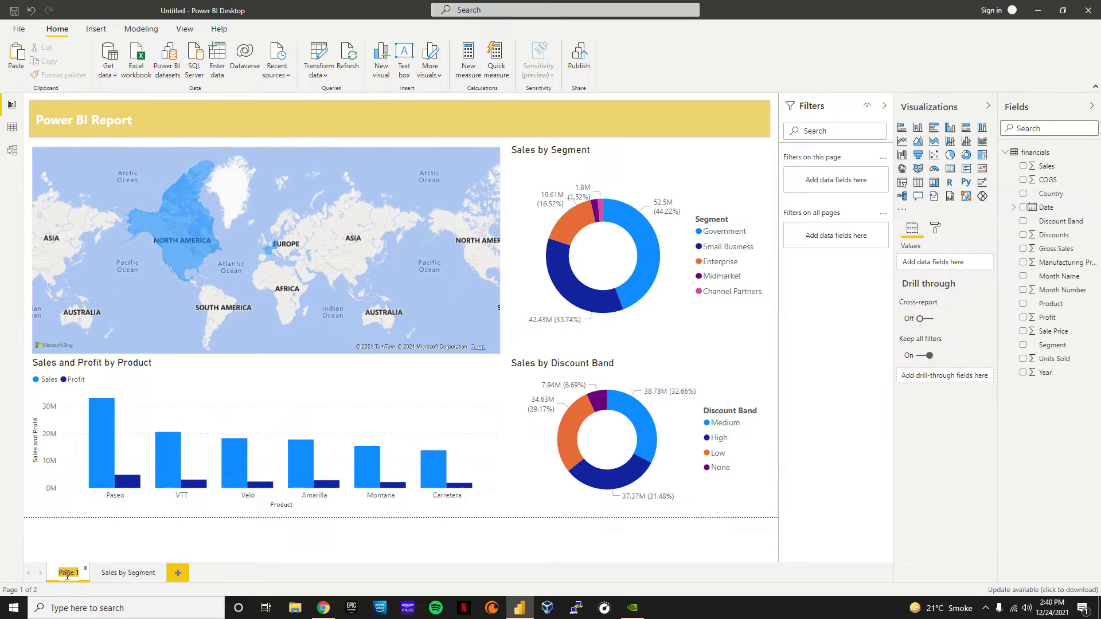
key(BackSpace)
key(Return)
Step: Set the map's tooltip to the Report page type and assign it the Sales by Segment page
click(283, 196)
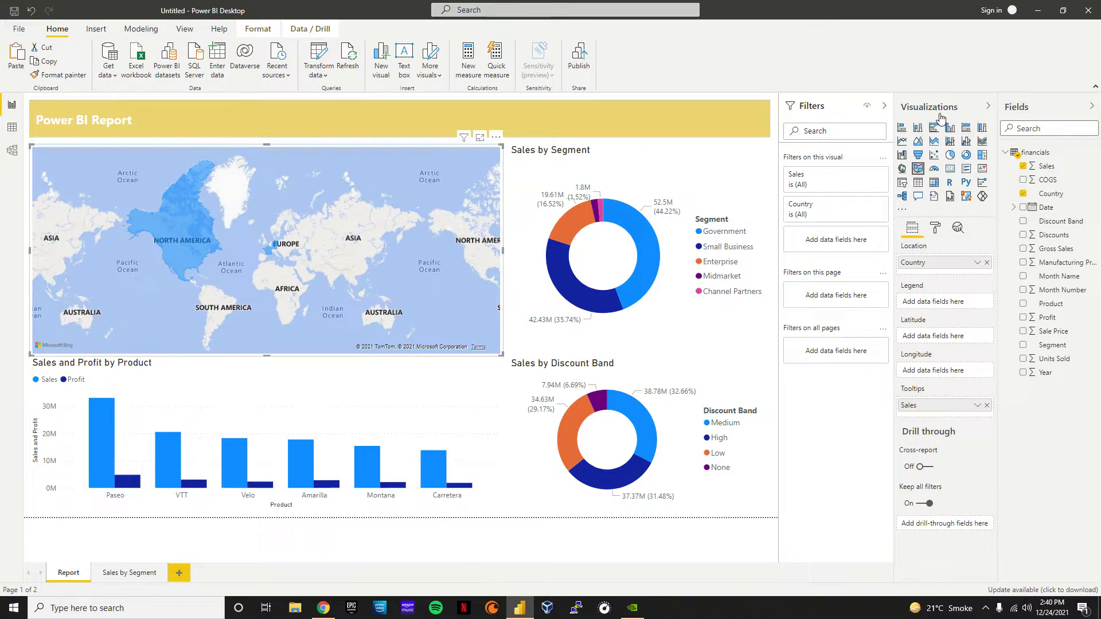
click(937, 229)
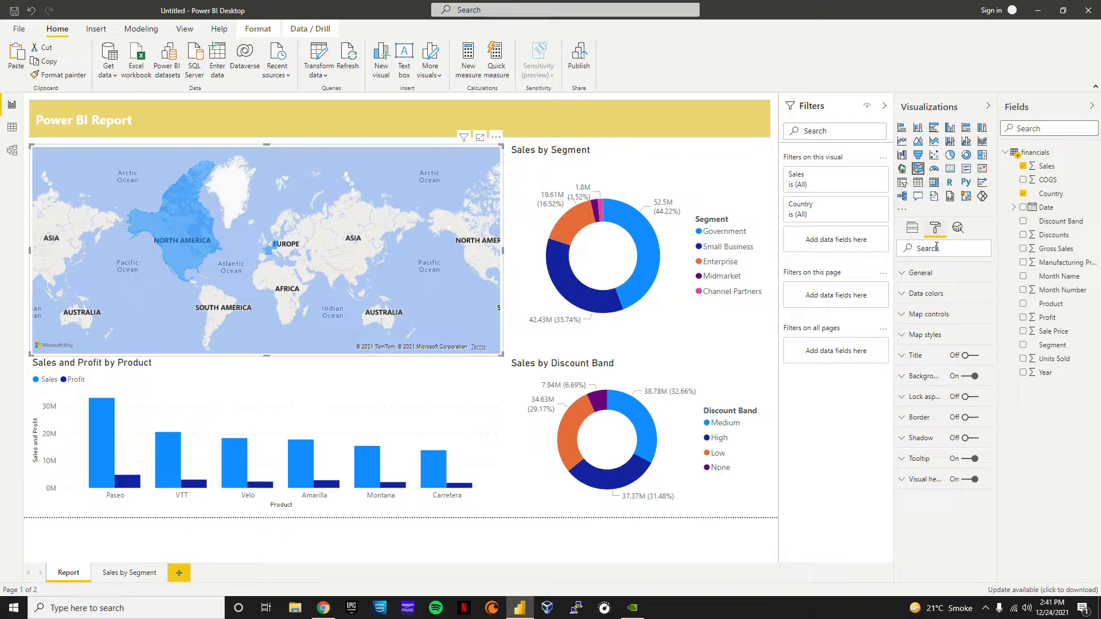
click(905, 459)
scroll(940, 463, down, 1)
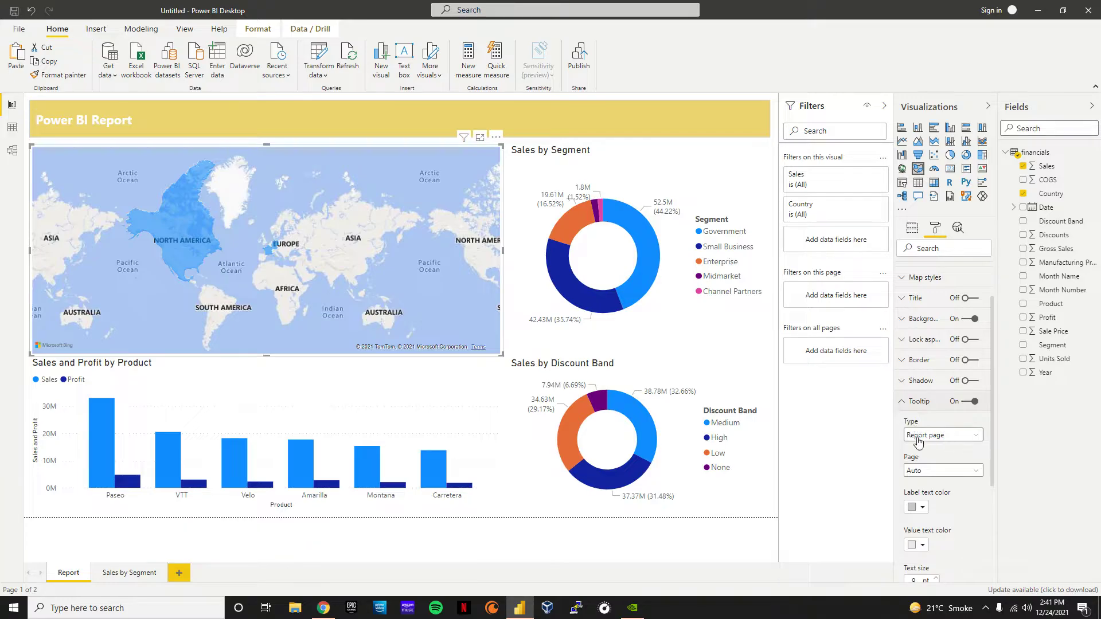
click(953, 438)
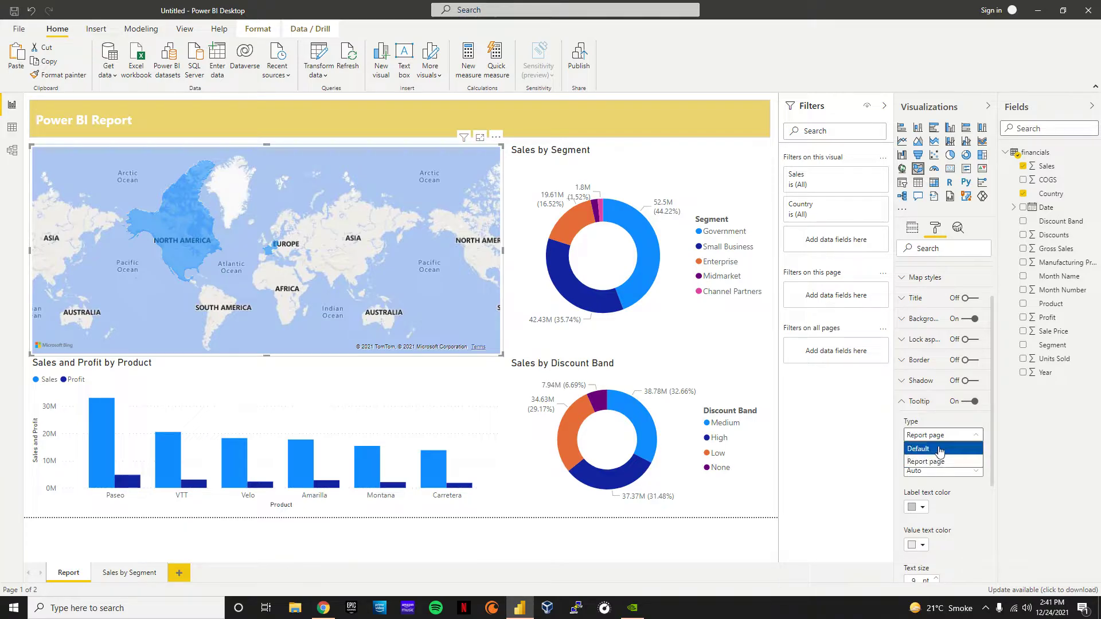
click(930, 461)
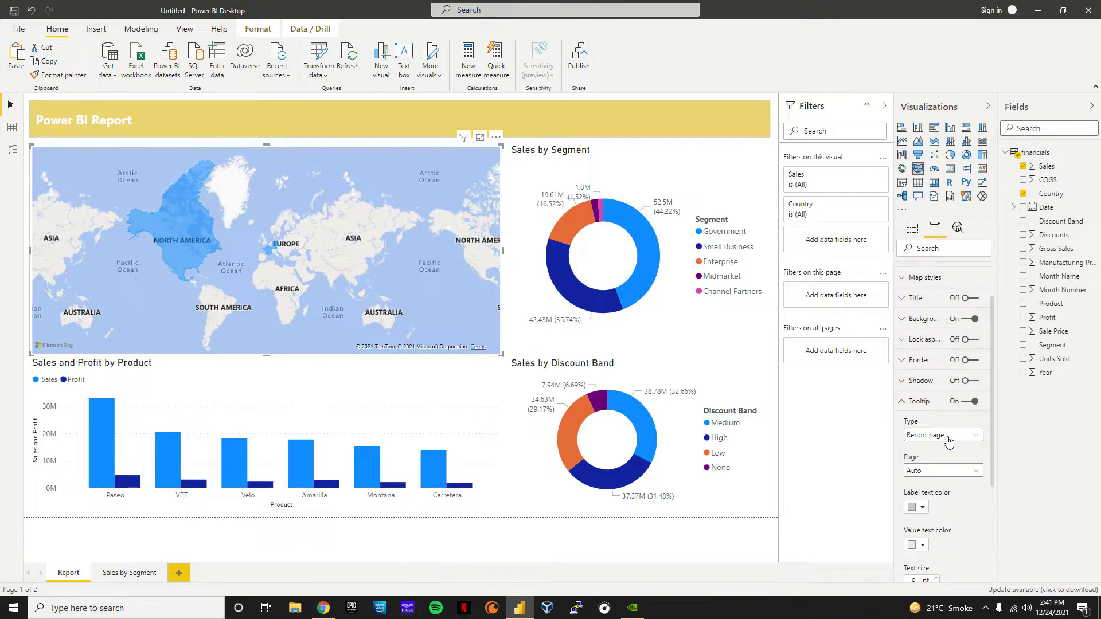
click(947, 476)
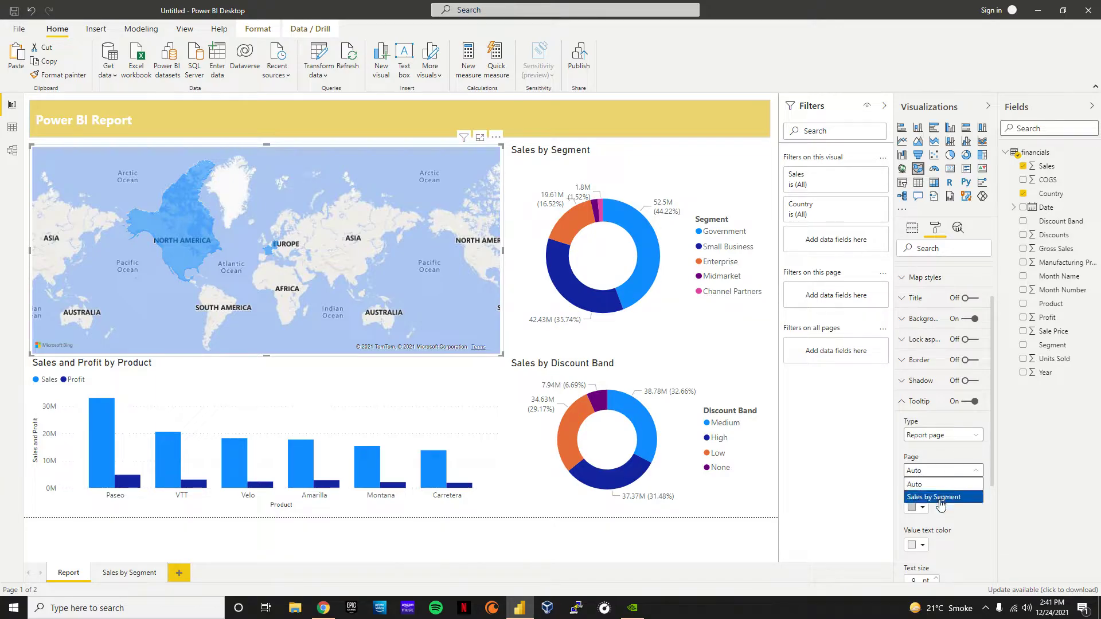
click(959, 497)
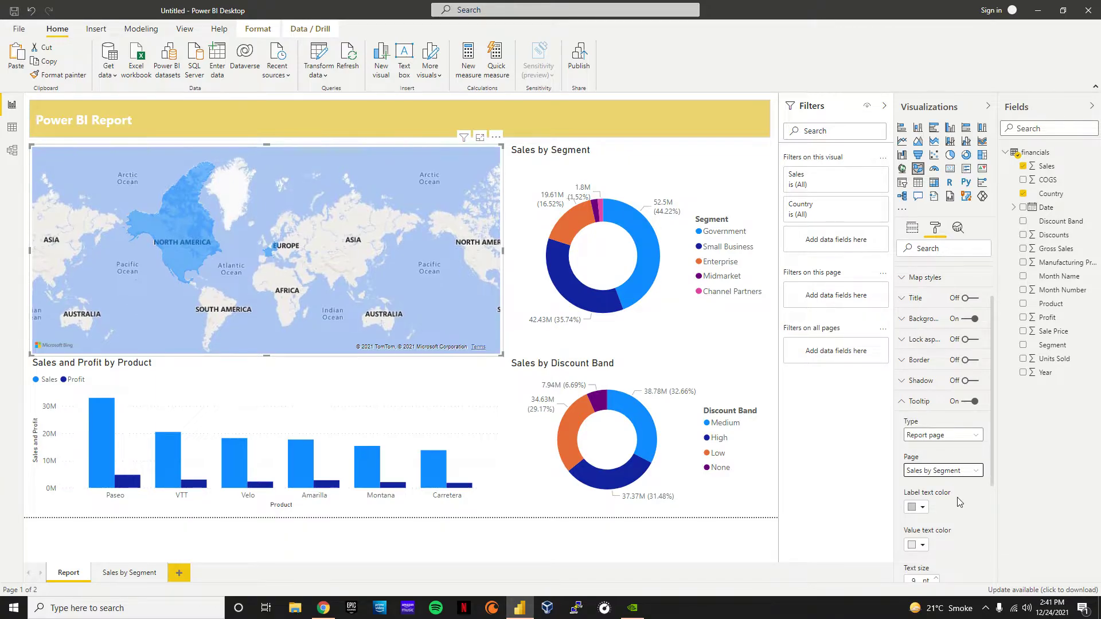
scroll(959, 467, down, 2)
scroll(958, 468, down, 1)
scroll(958, 468, up, 3)
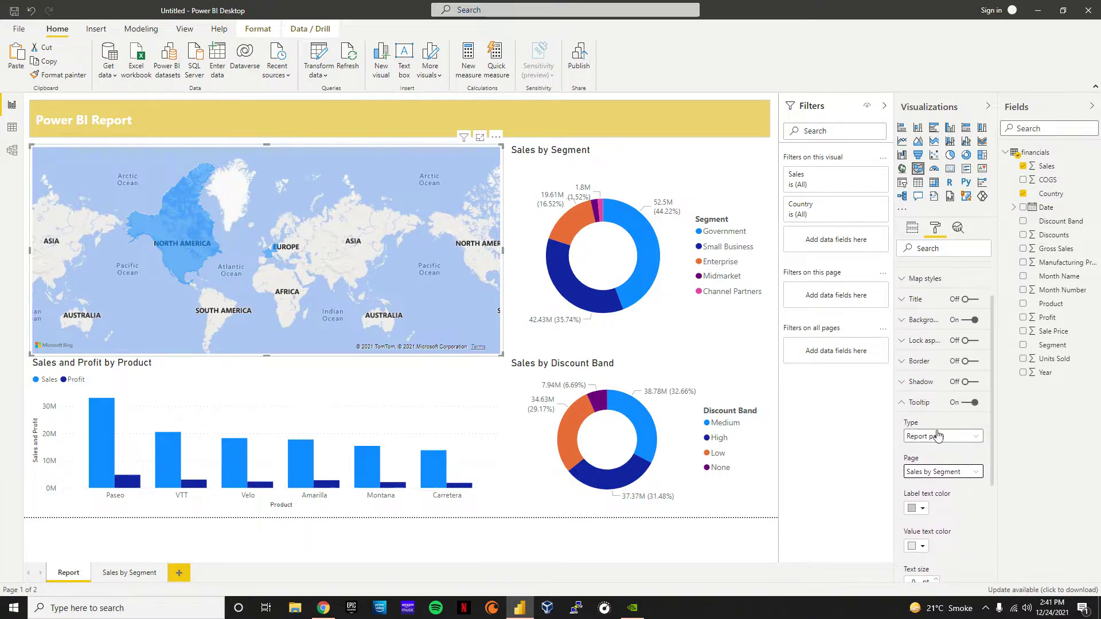
click(925, 411)
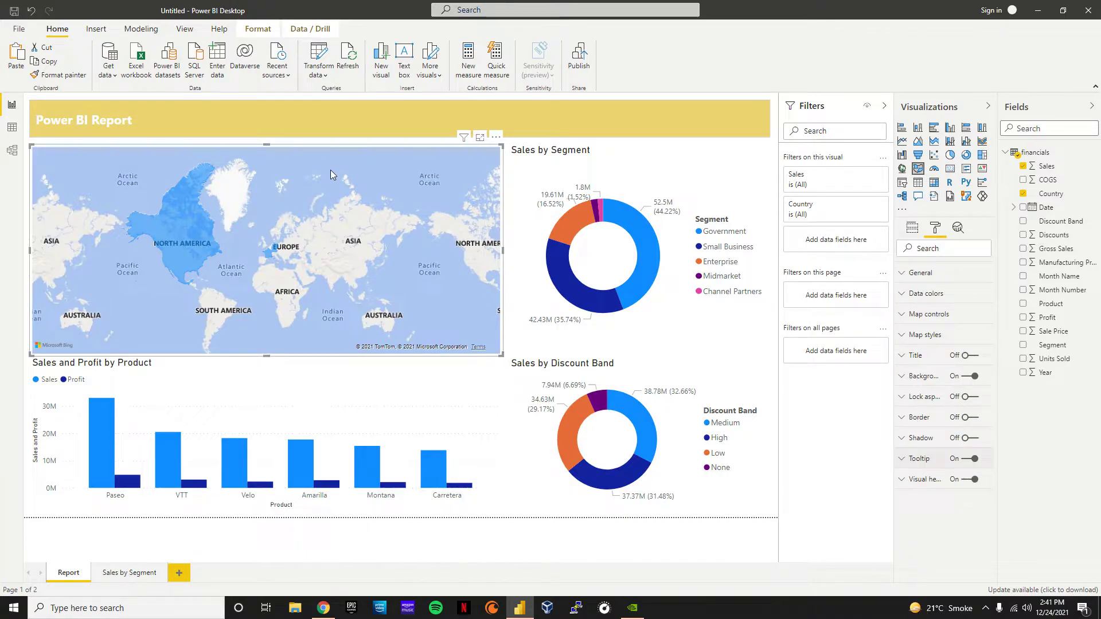
Step: Examine the custom Sales by Segment tooltip over the highlighted European and North American countries on the map
mouse_move(178, 215)
mouse_move(270, 253)
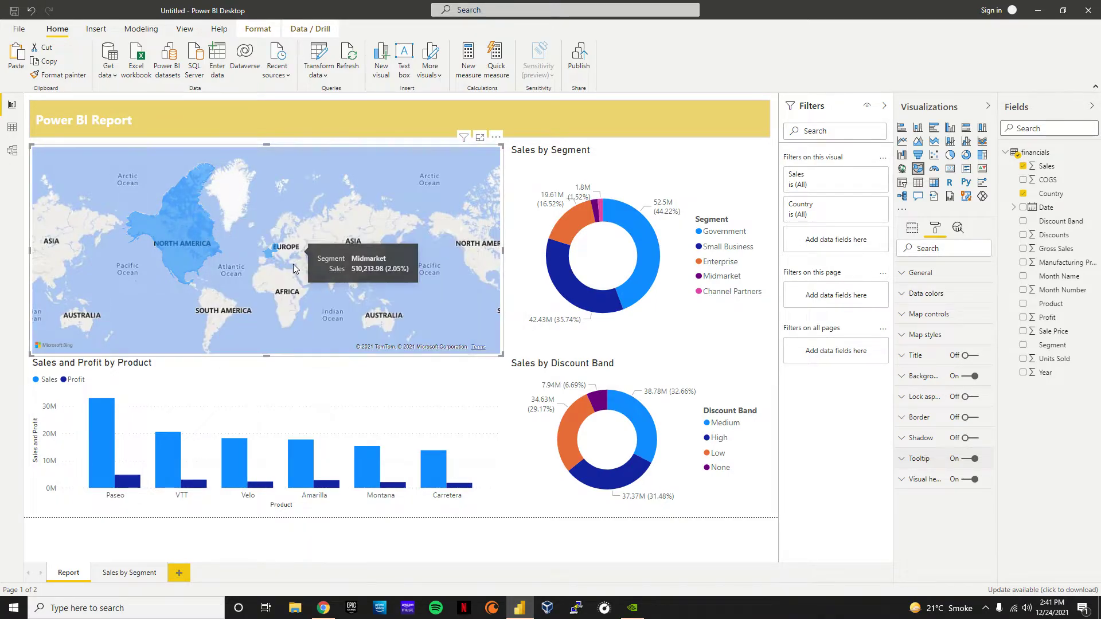
drag(350, 218, 341, 149)
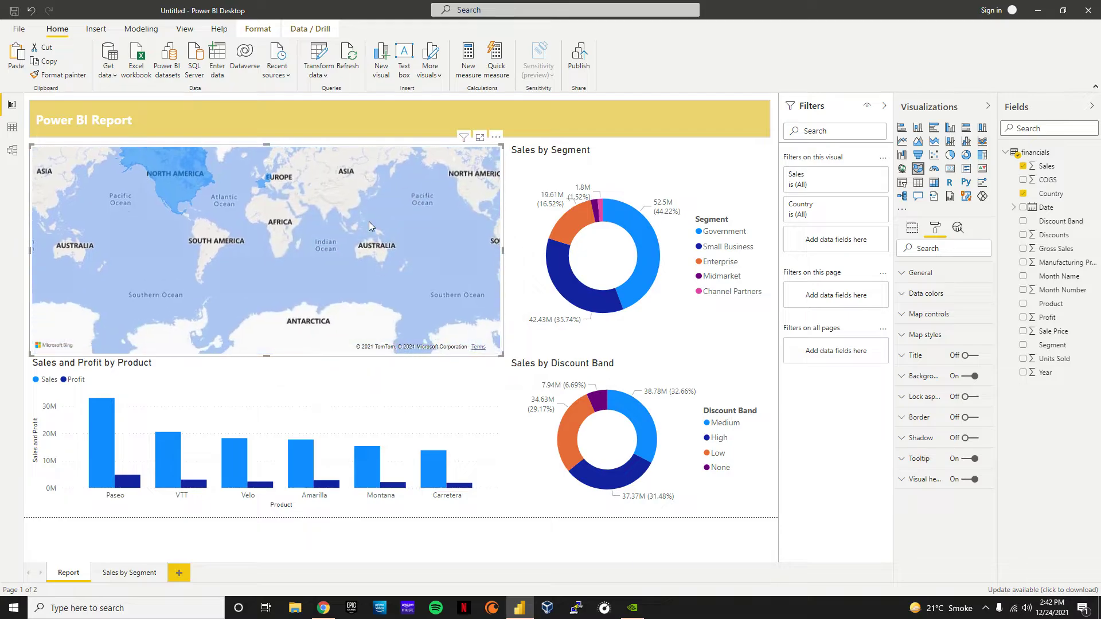
drag(409, 268, 332, 291)
drag(223, 285, 366, 277)
drag(225, 239, 185, 267)
drag(341, 284, 320, 295)
mouse_move(408, 287)
mouse_down()
mouse_move(332, 288)
mouse_move(416, 284)
mouse_up()
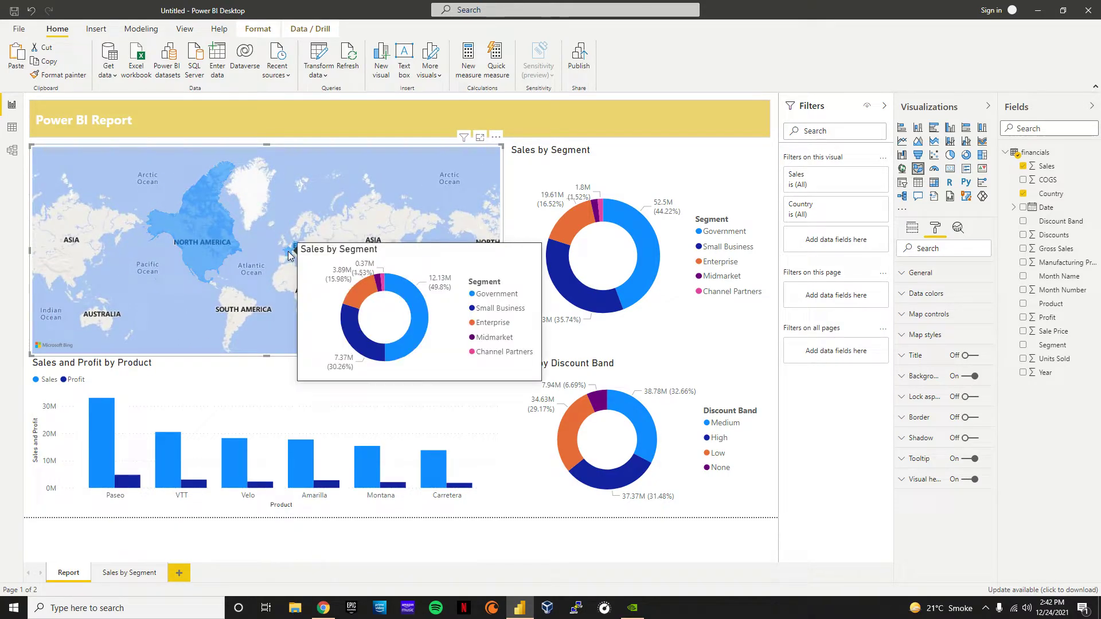
mouse_move(206, 236)
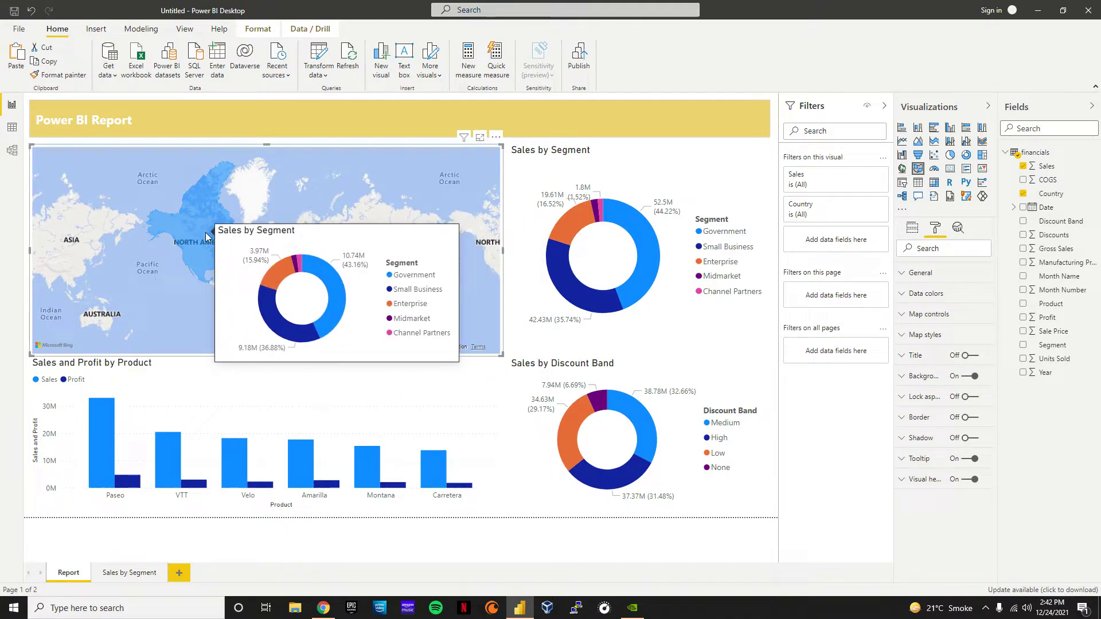
Step: Delete the Sales by Segment donut from the Report page and resize the map to the banner's full width and slightly less height
click(628, 167)
key(Delete)
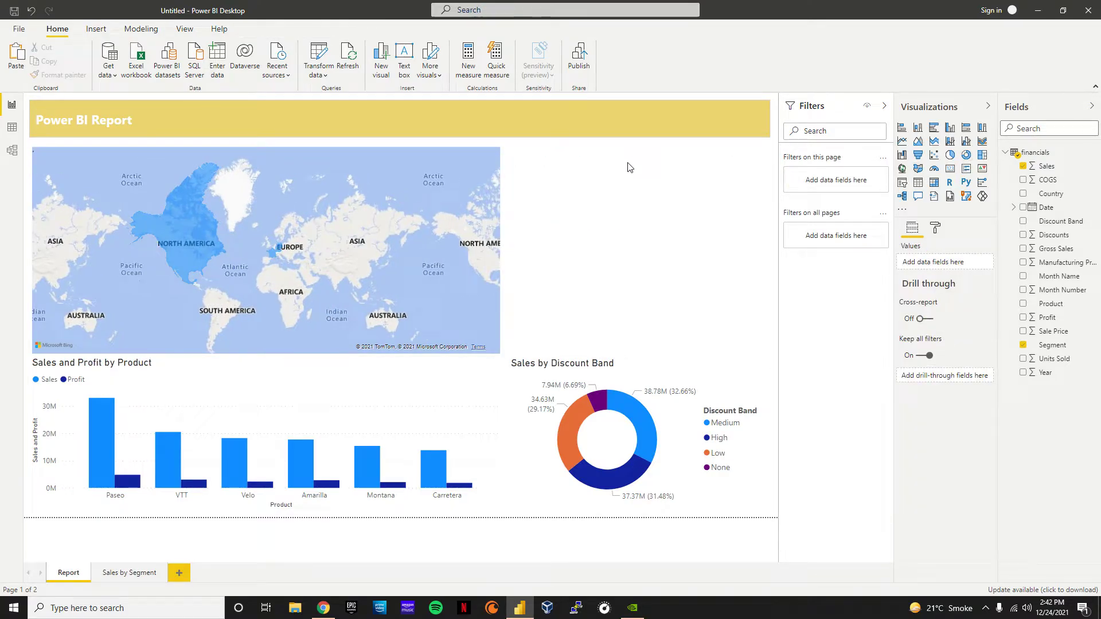
click(497, 221)
drag(502, 248, 769, 248)
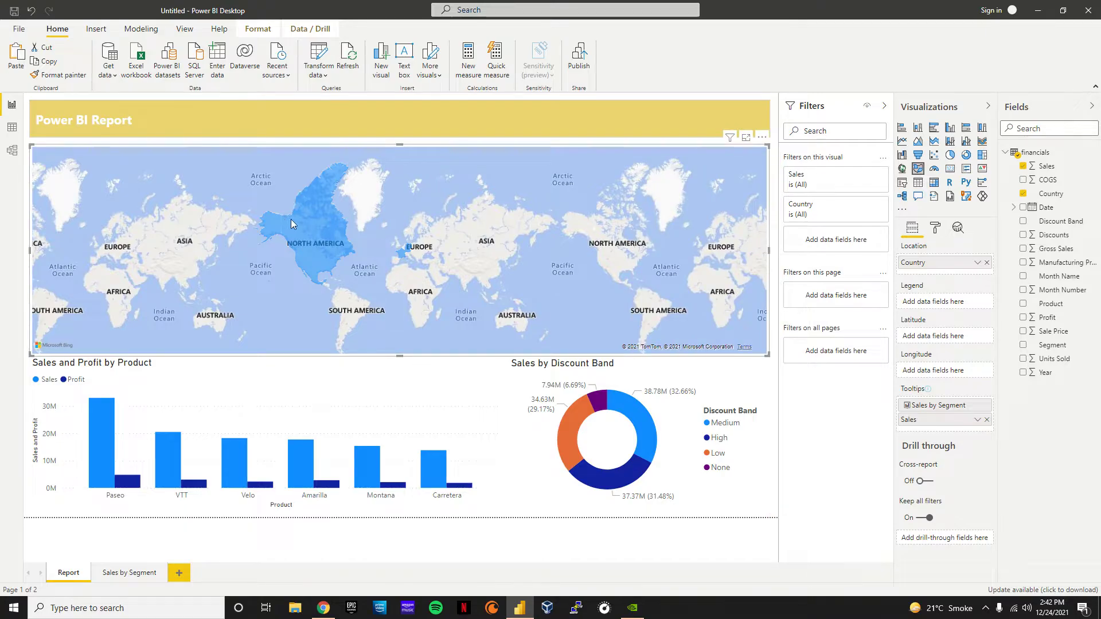
mouse_move(291, 219)
drag(400, 357, 403, 344)
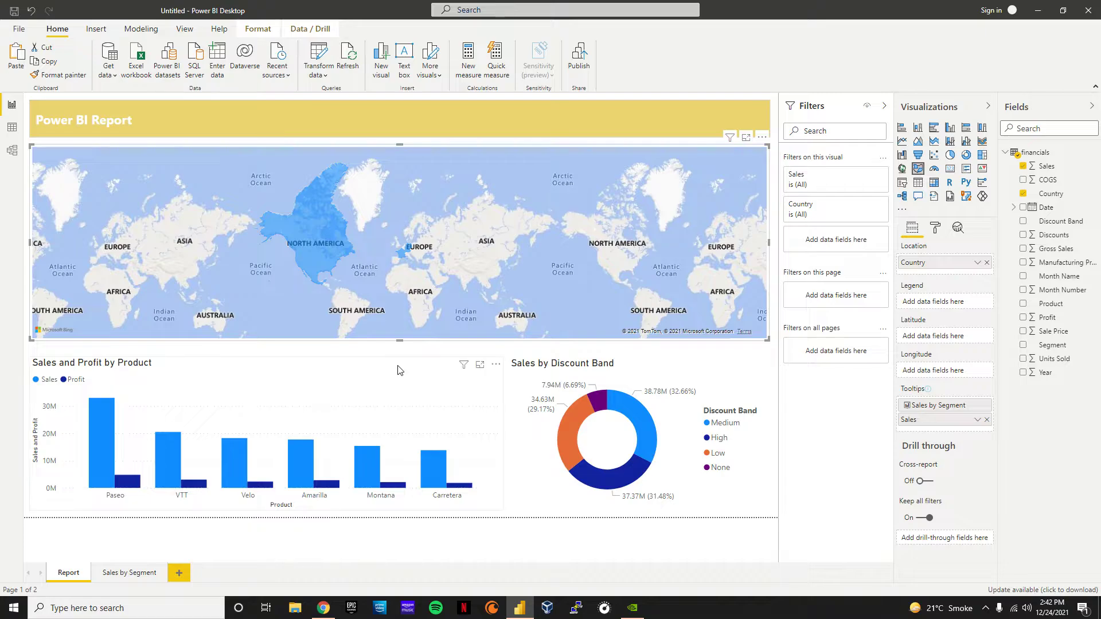
Step: Extend the Sales and Profit by Product chart and the Sales by Discount Band donut upward to meet the map's lower edge
click(372, 352)
click(273, 385)
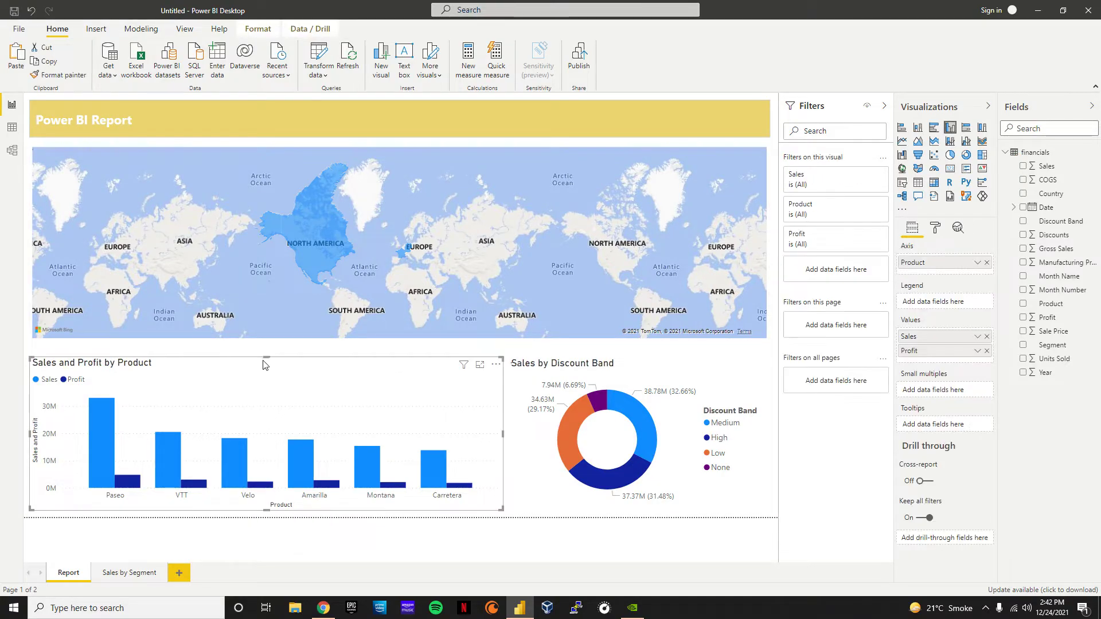
drag(267, 357, 270, 344)
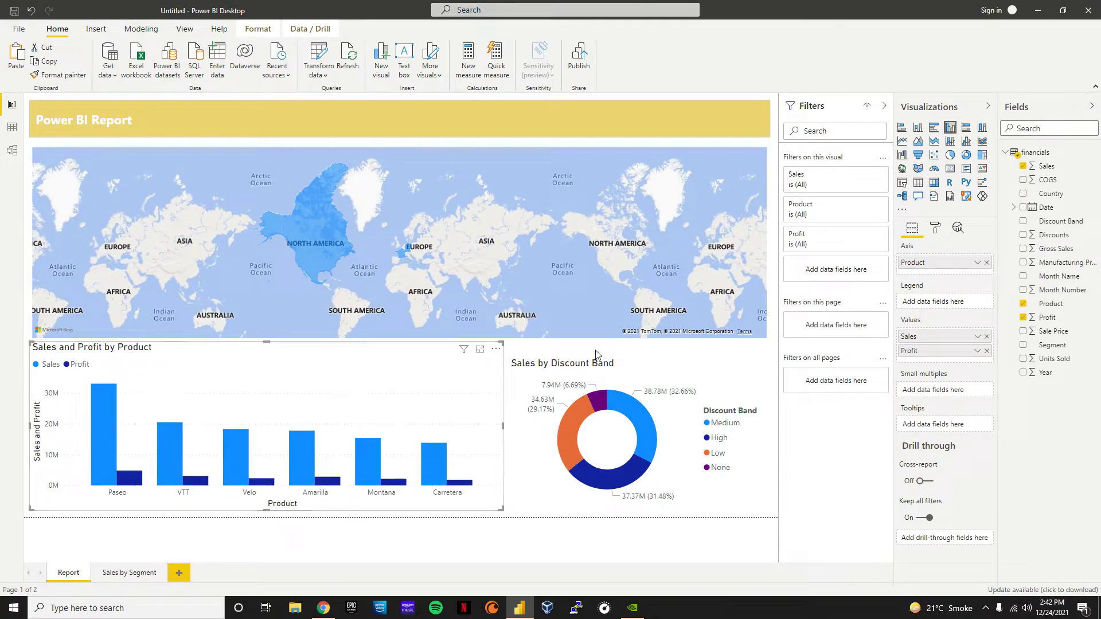
click(644, 374)
drag(639, 358, 640, 342)
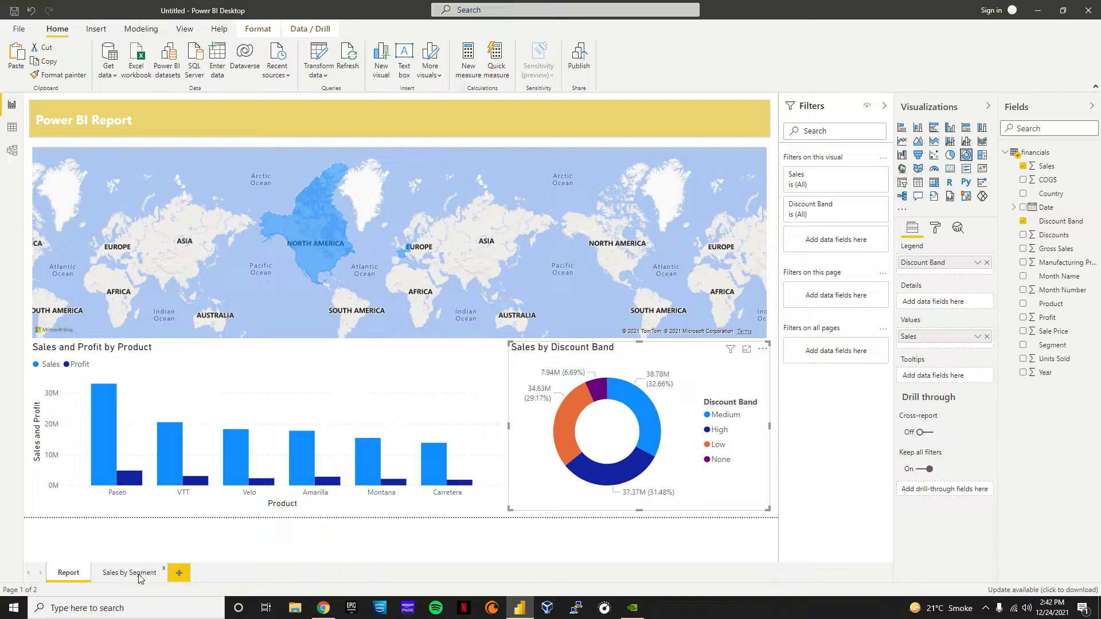
Step: Add a new report page named Details
click(184, 574)
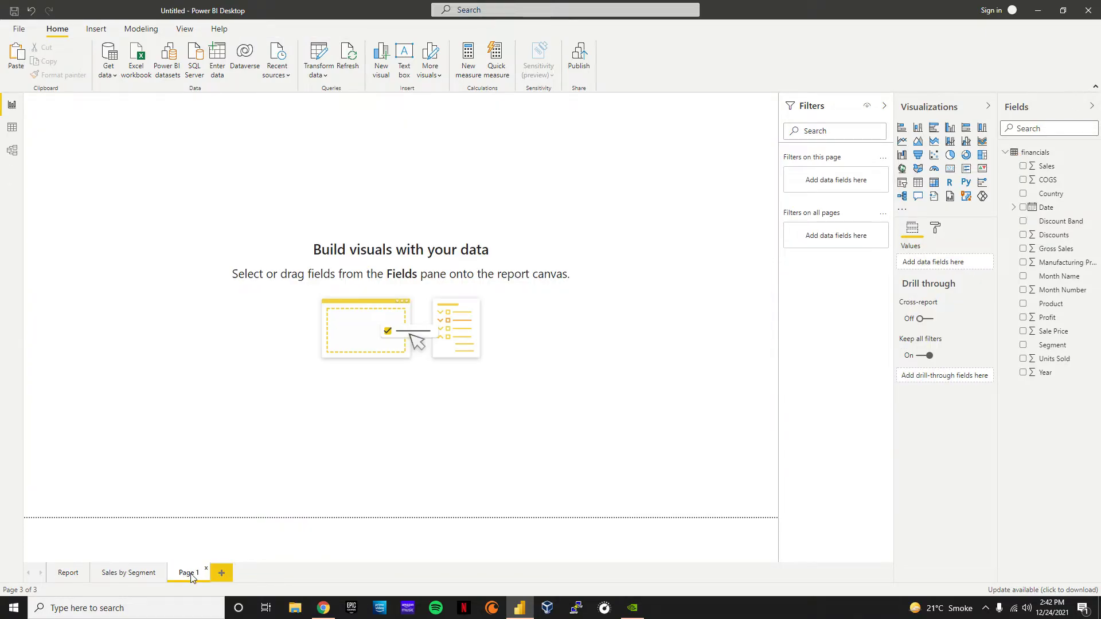
double_click(191, 573)
text(Details)
click(371, 360)
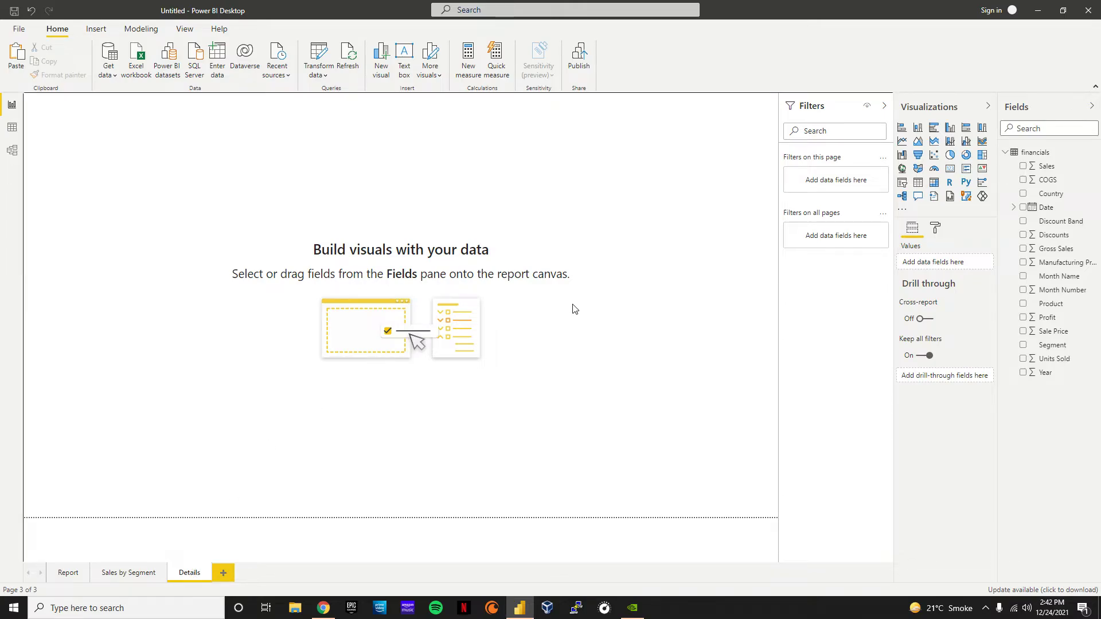
click(76, 569)
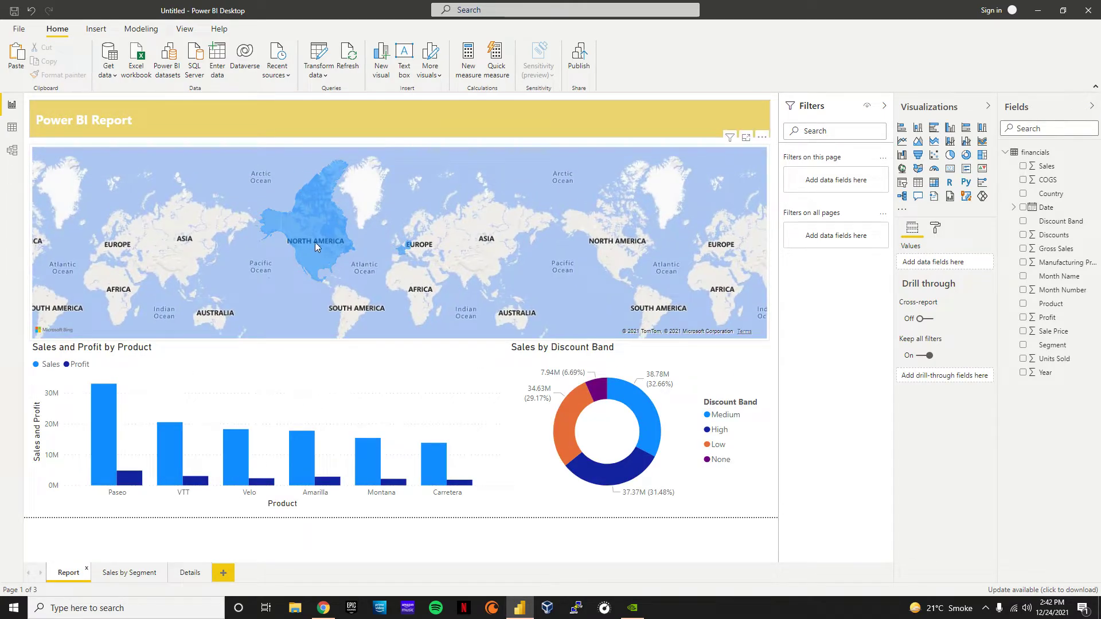
mouse_move(315, 242)
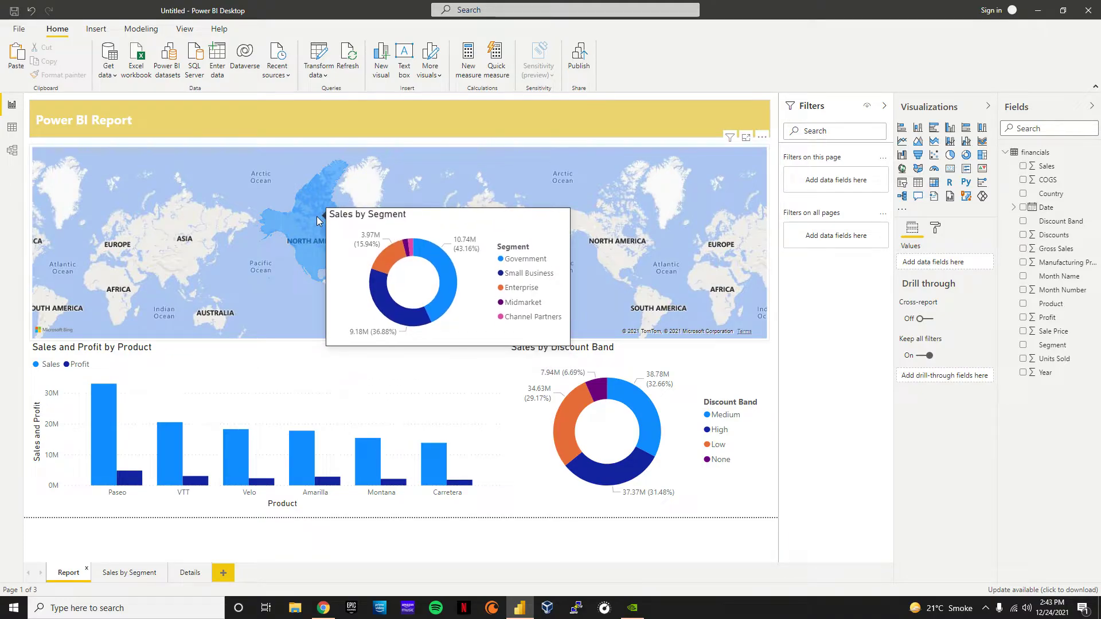
click(189, 572)
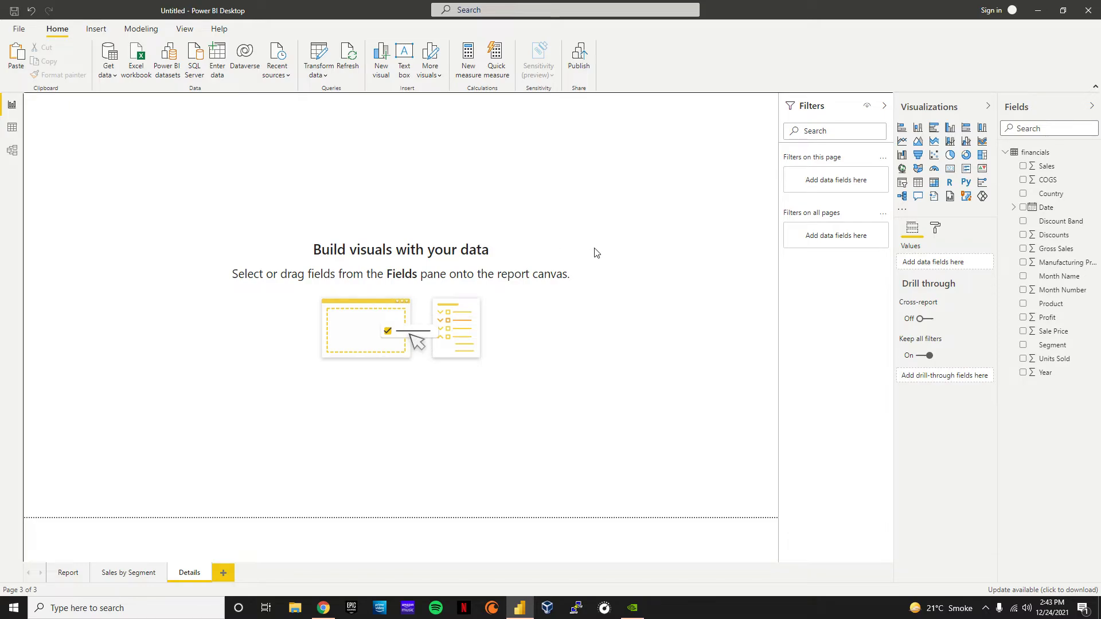
click(84, 567)
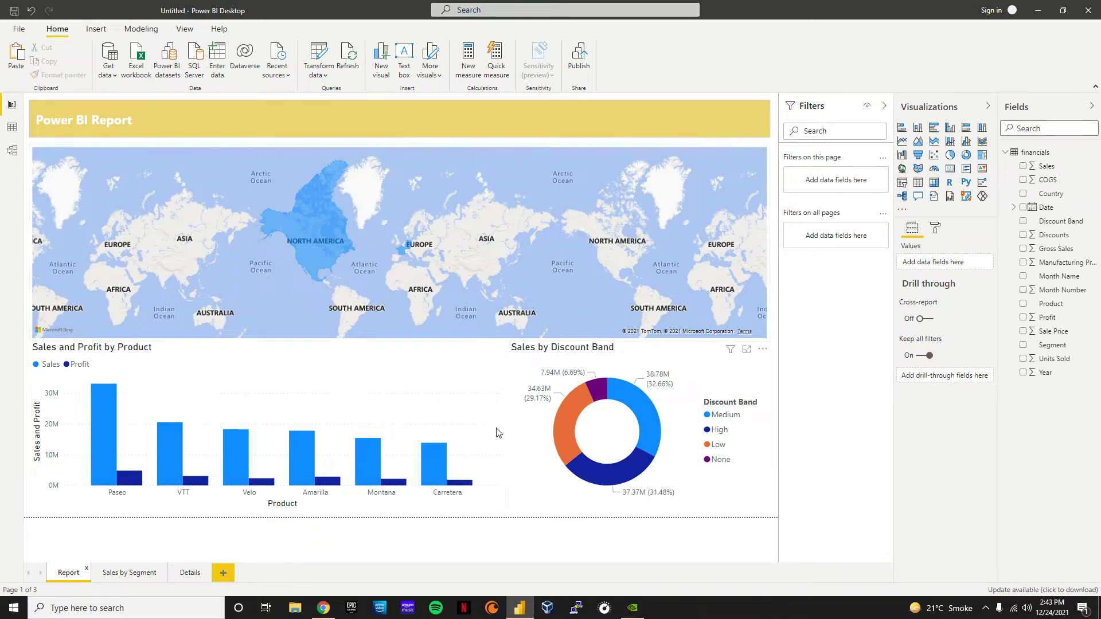
Step: Insert a table visual on the Details page and enlarge it to nearly the full page, leaving a strip free above it
click(185, 574)
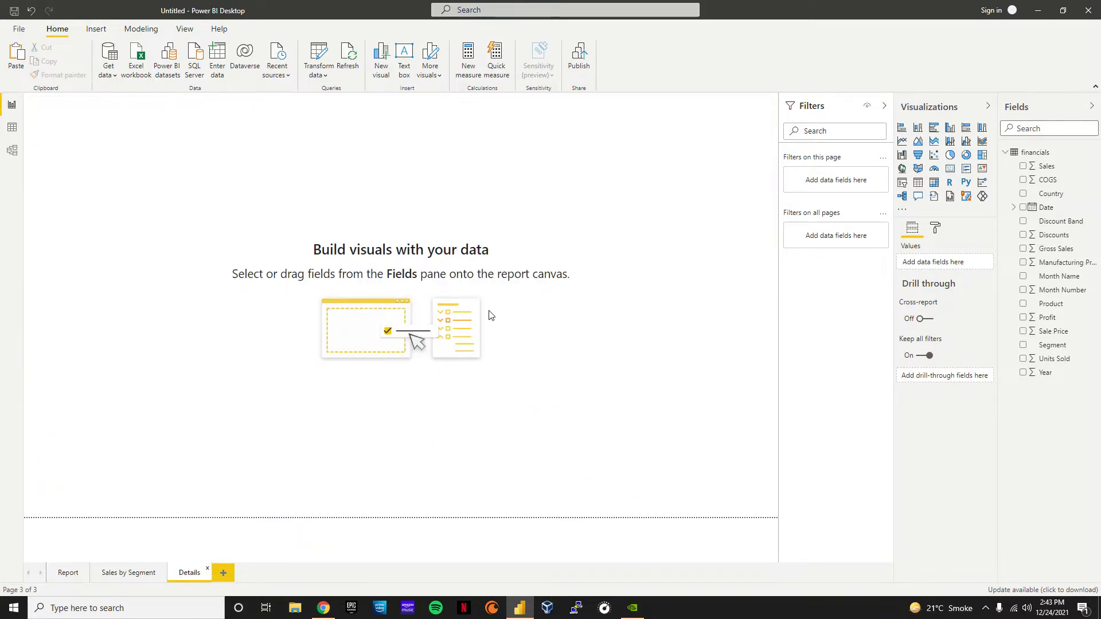
click(919, 182)
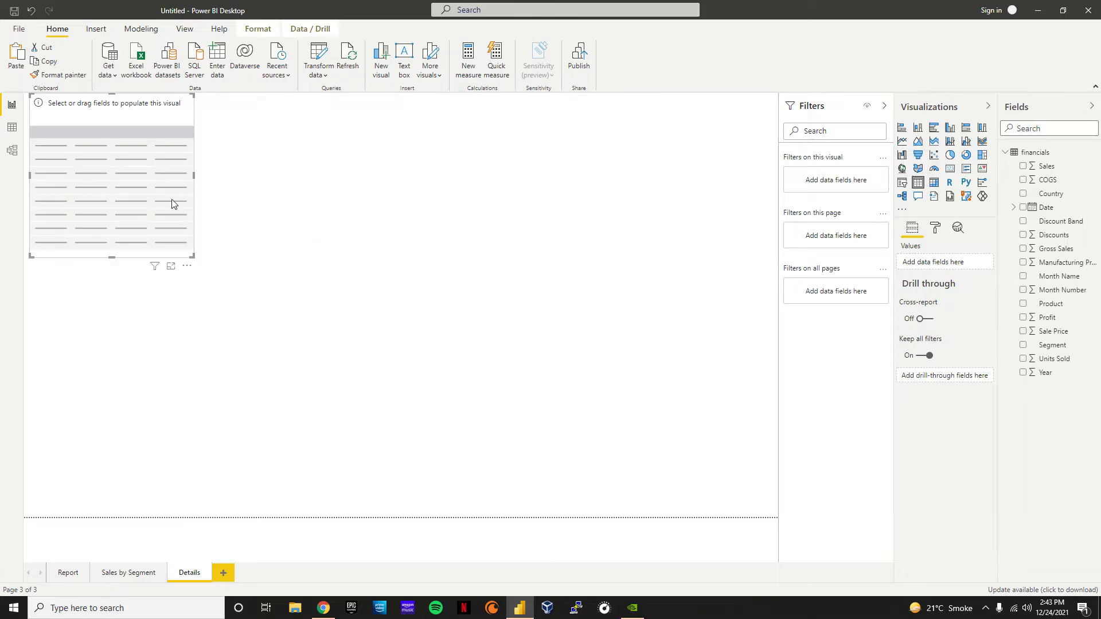
drag(147, 163, 147, 209)
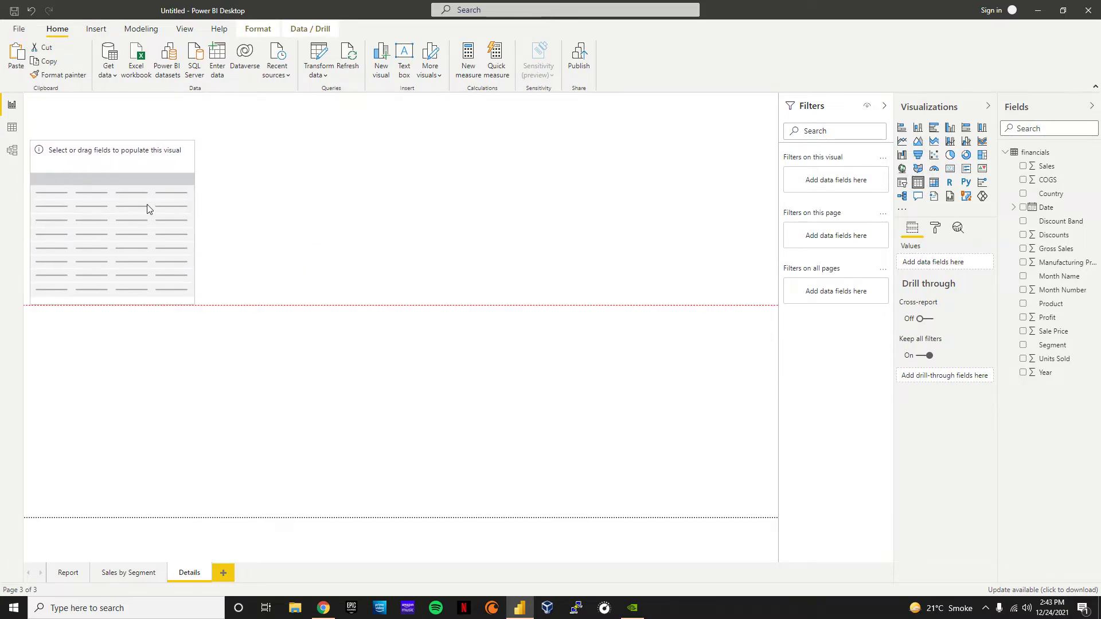
click(197, 313)
click(165, 271)
drag(194, 304, 770, 514)
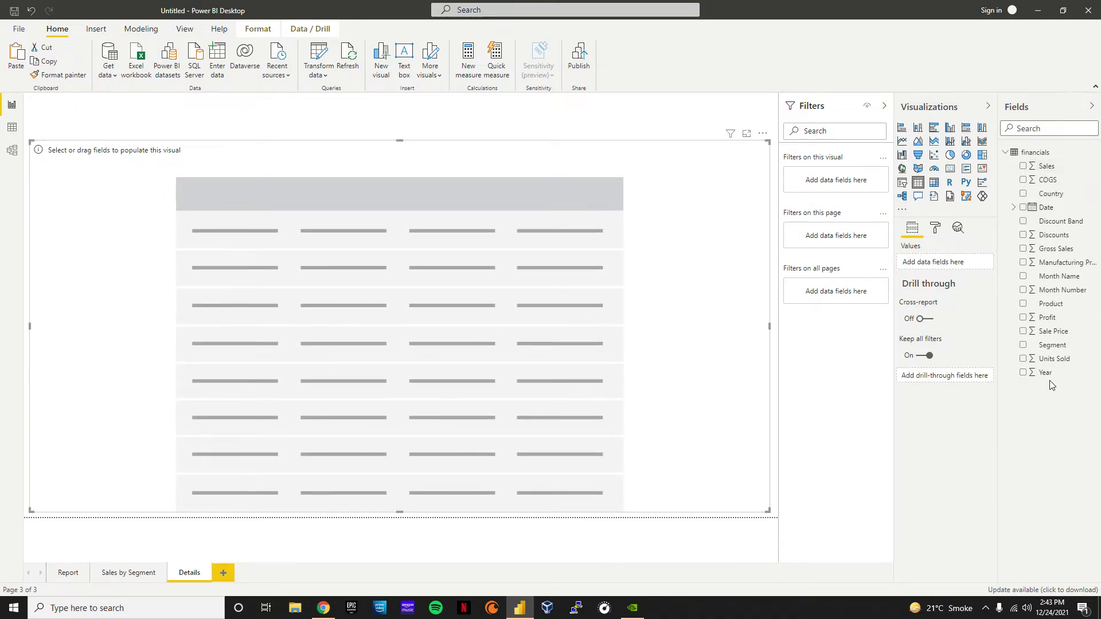
Step: Fill the table with Country, Segment, Product, Units Sold, Sale Price, Sales and Profit, in that order
click(1025, 194)
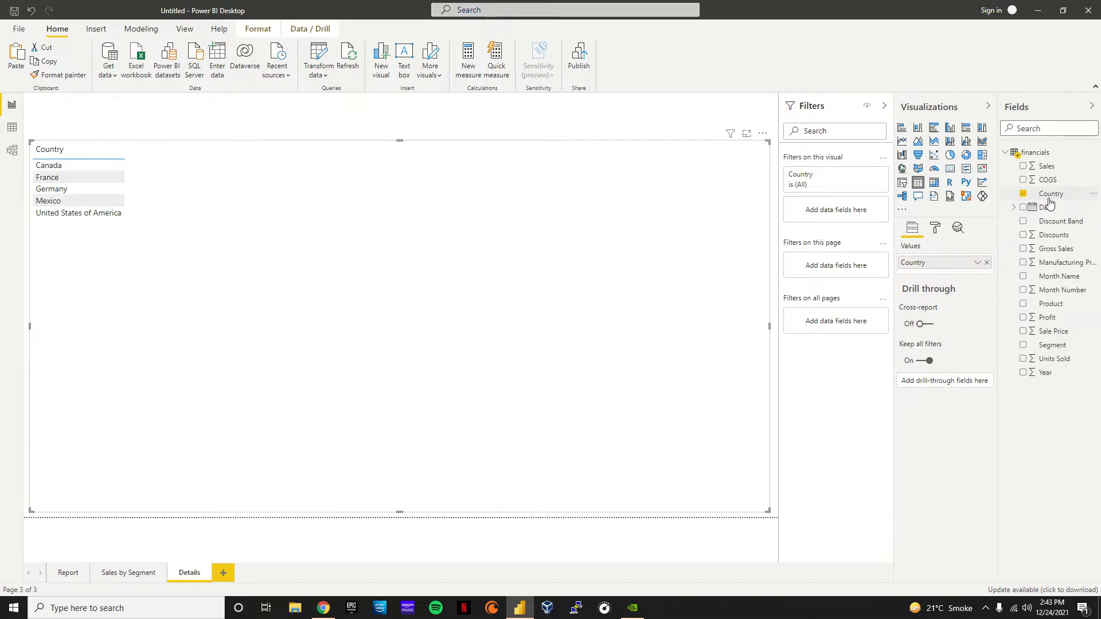
click(1024, 346)
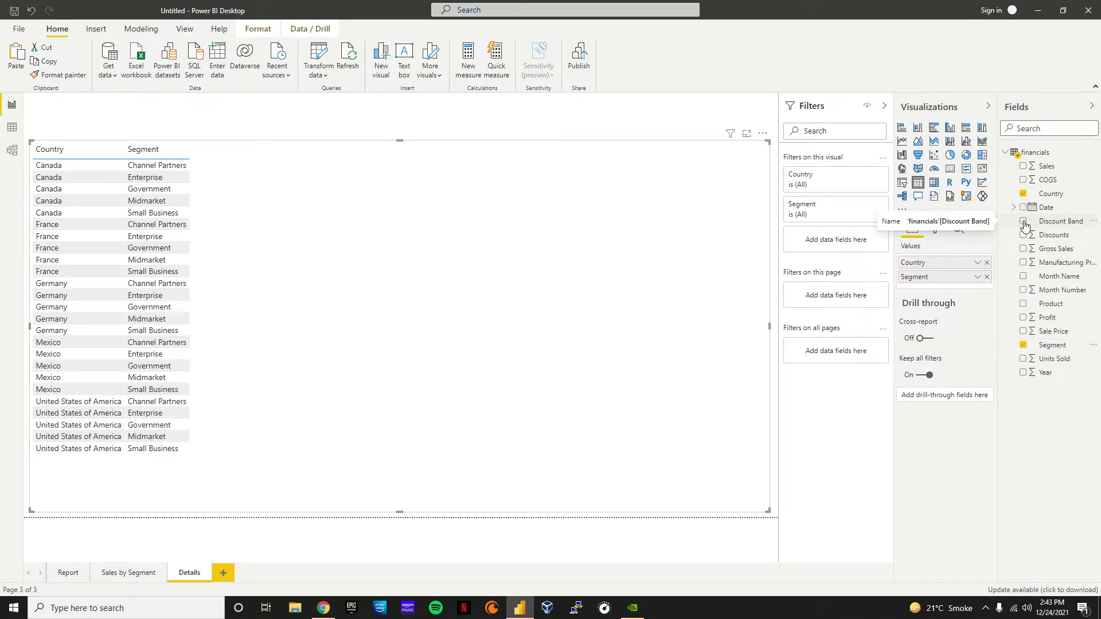
click(1024, 305)
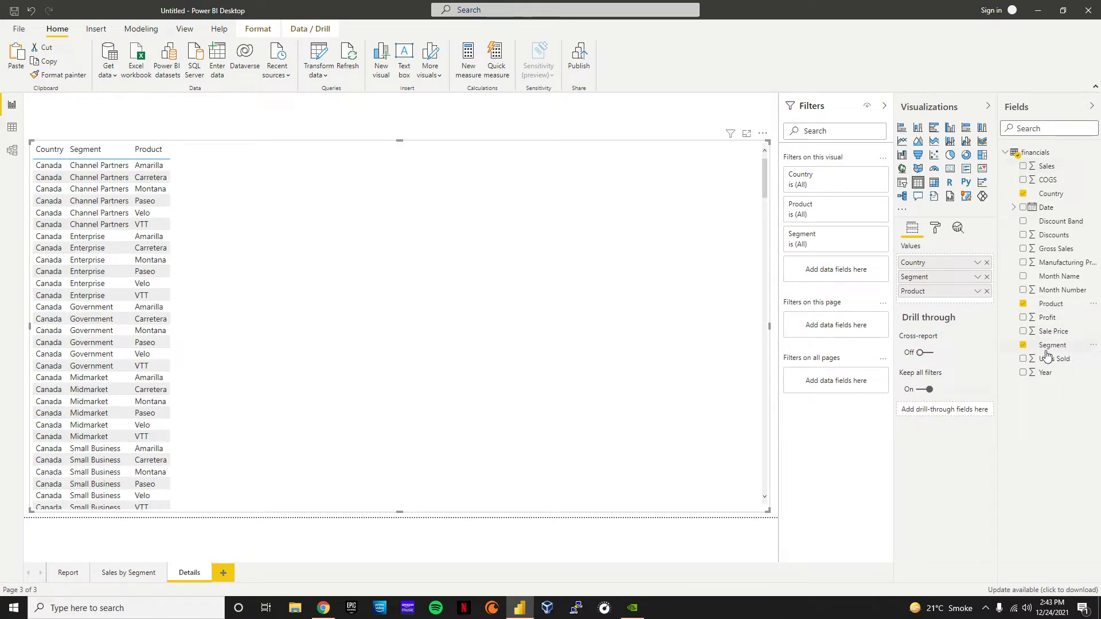
click(1023, 332)
click(1023, 166)
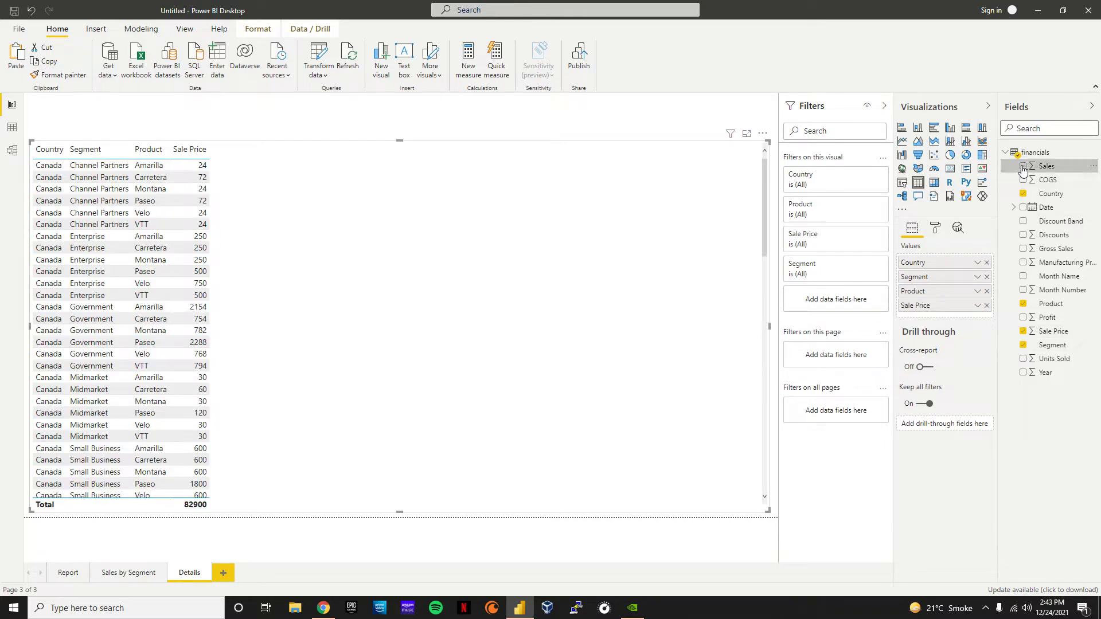
click(1023, 318)
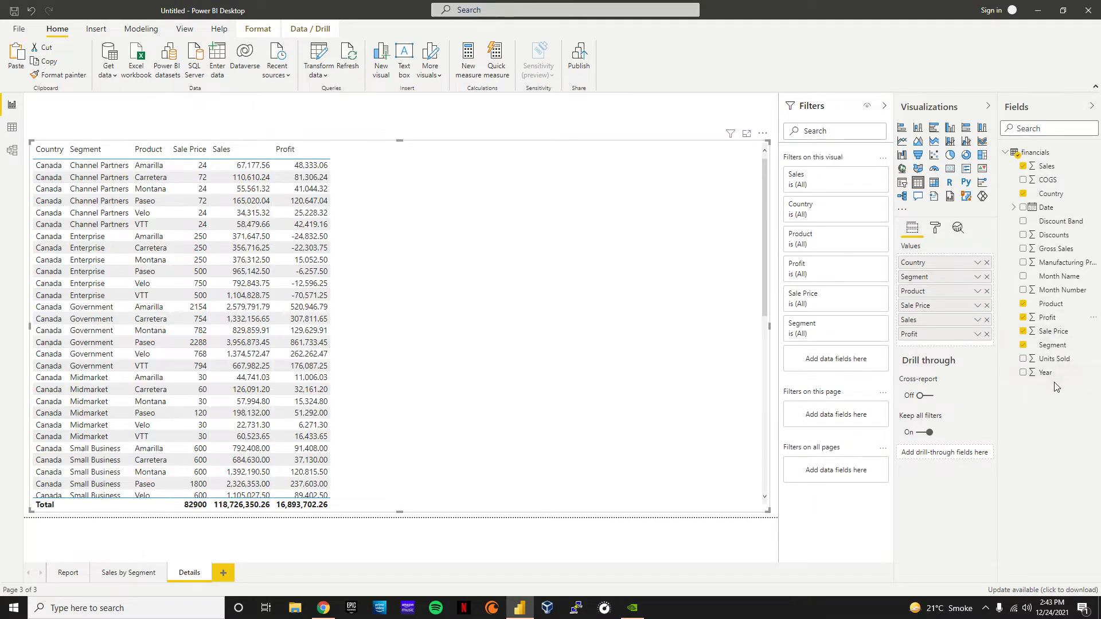
drag(1030, 360, 949, 305)
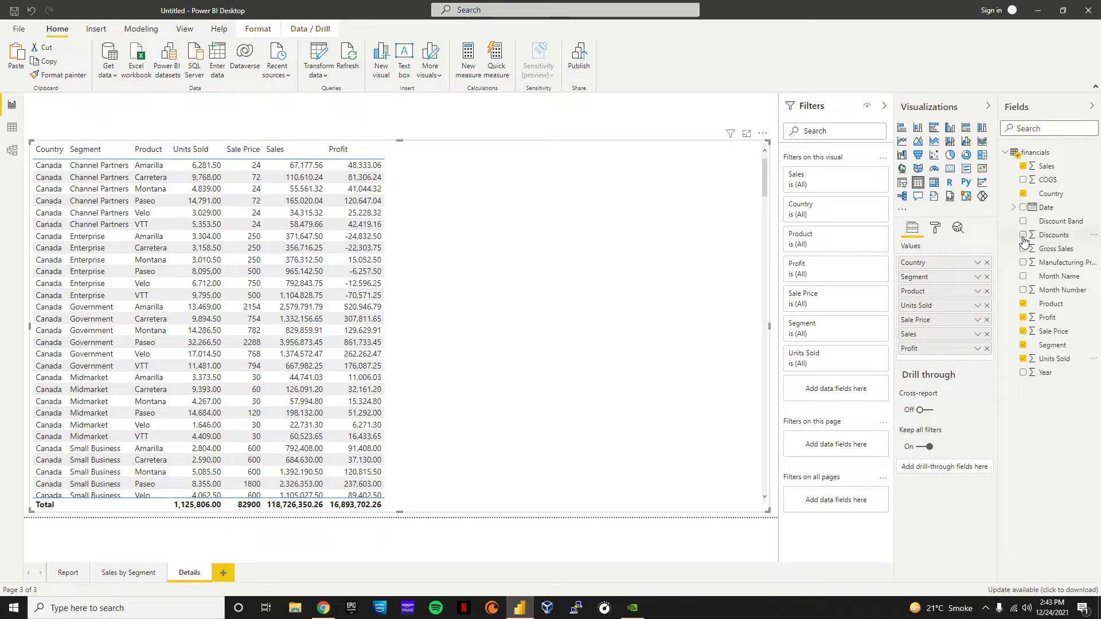
click(464, 123)
click(551, 243)
click(539, 128)
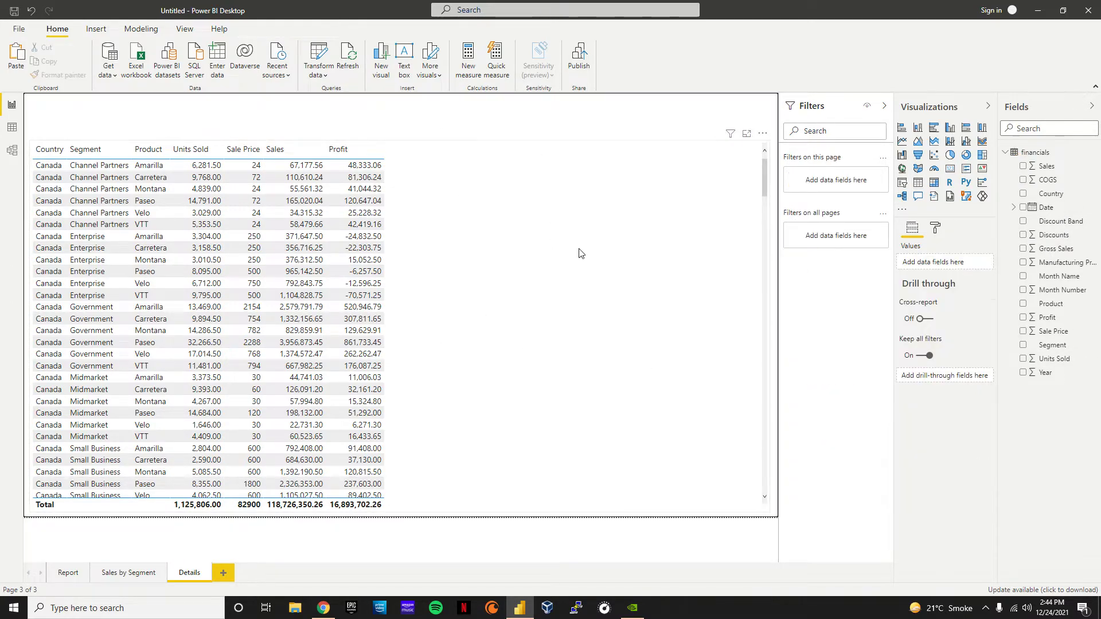
click(580, 251)
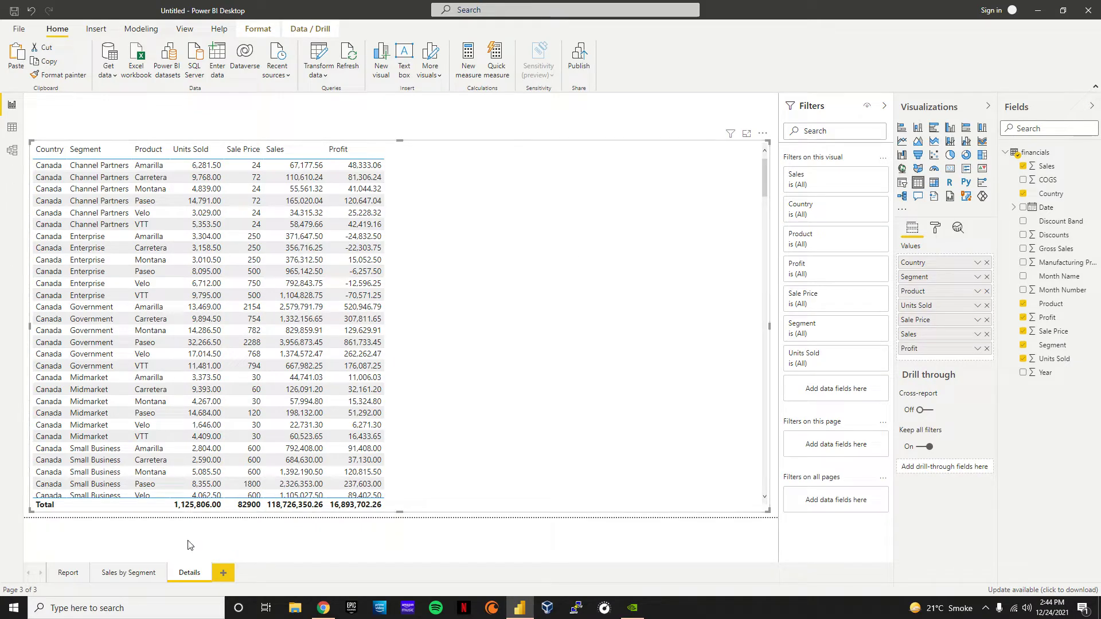
click(62, 574)
click(238, 114)
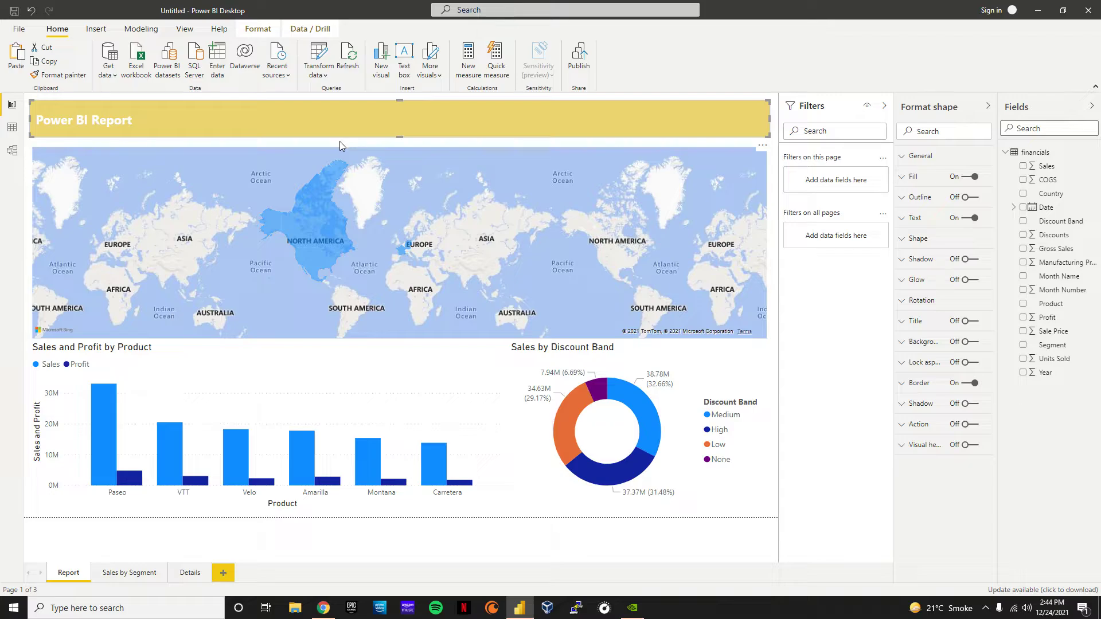
click(185, 574)
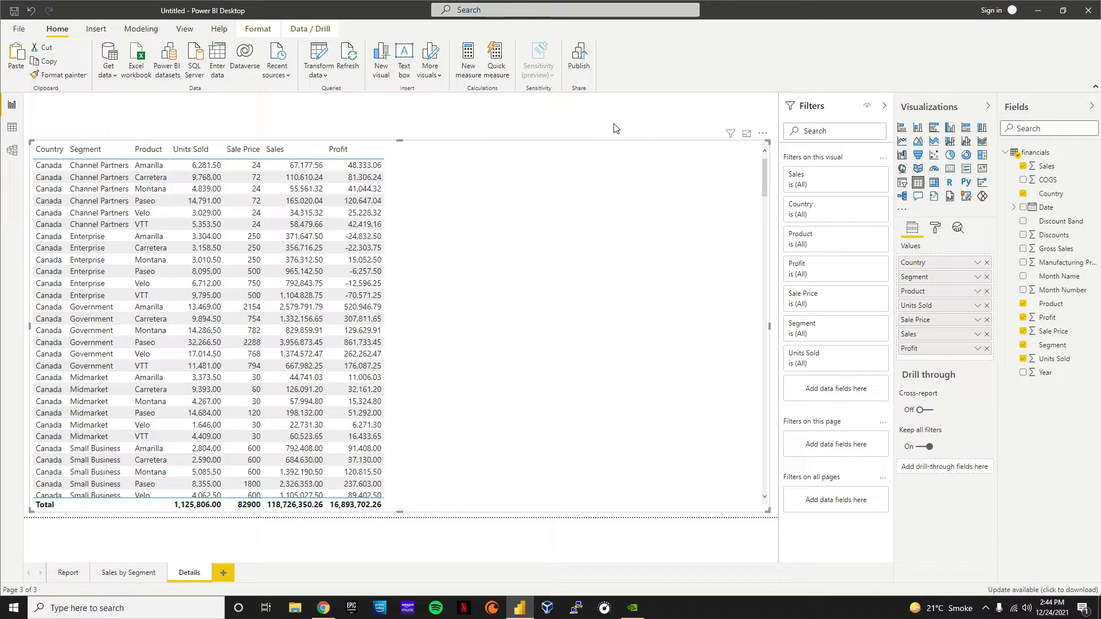
Step: Widen the Details table slightly toward the page's right edge
click(700, 134)
scroll(733, 307, down, 10)
click(733, 308)
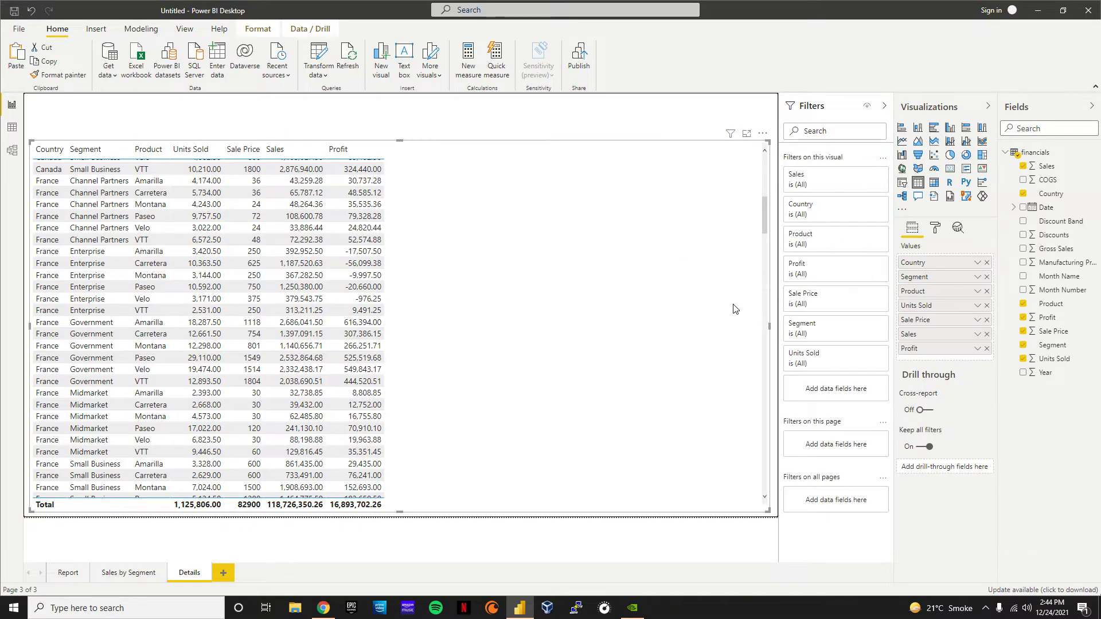
drag(770, 326, 773, 326)
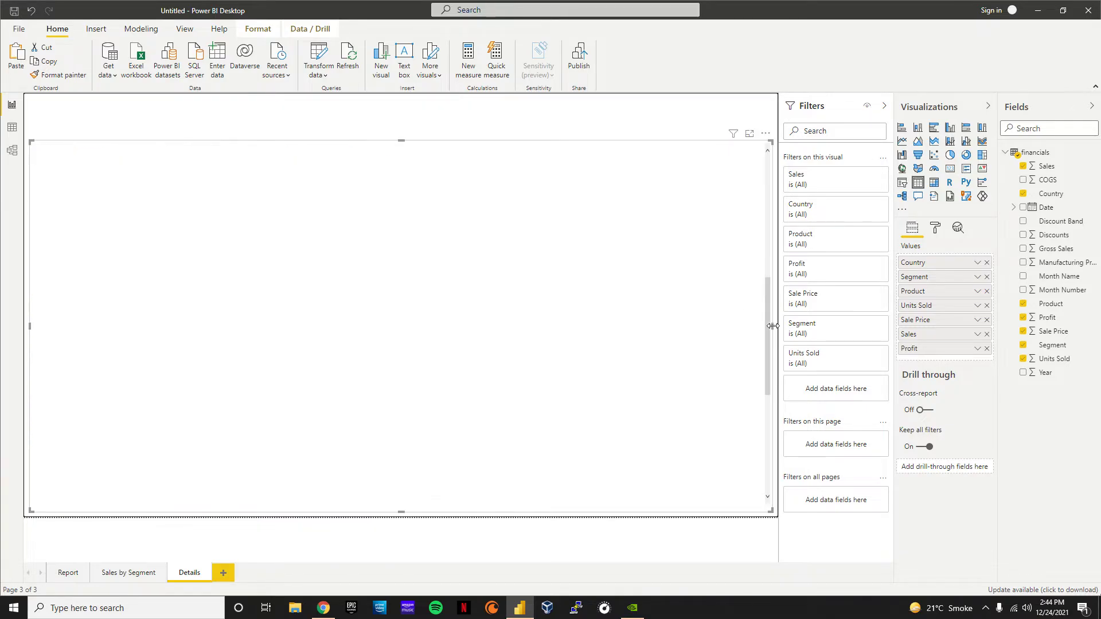
scroll(729, 295, up, 6)
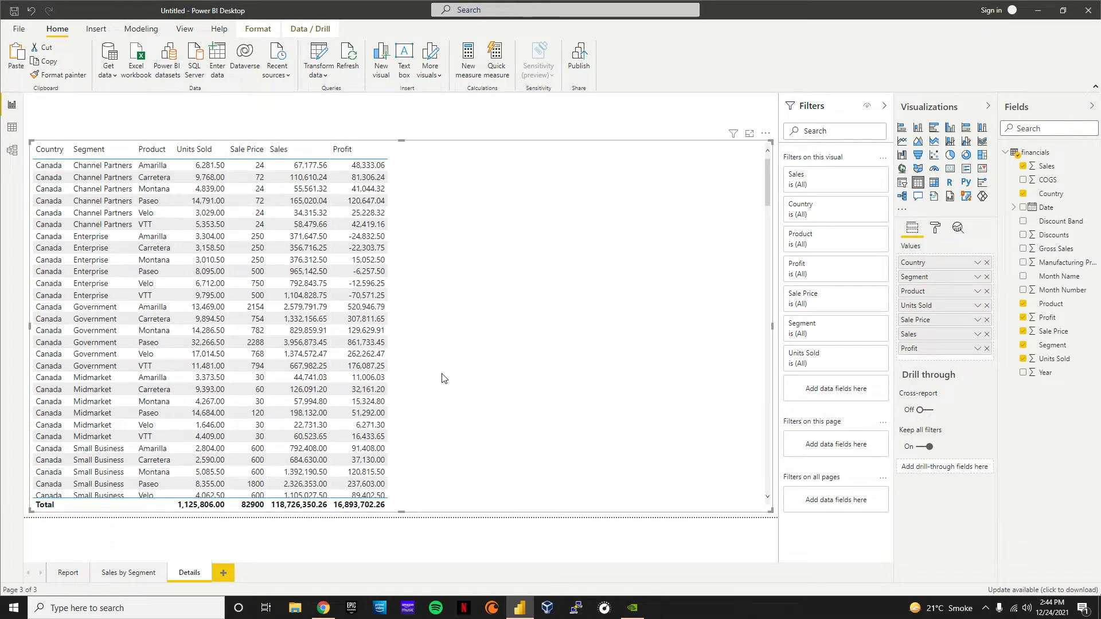
Step: Review the Report page's map, product chart and discount band donut alongside the Details table
click(62, 576)
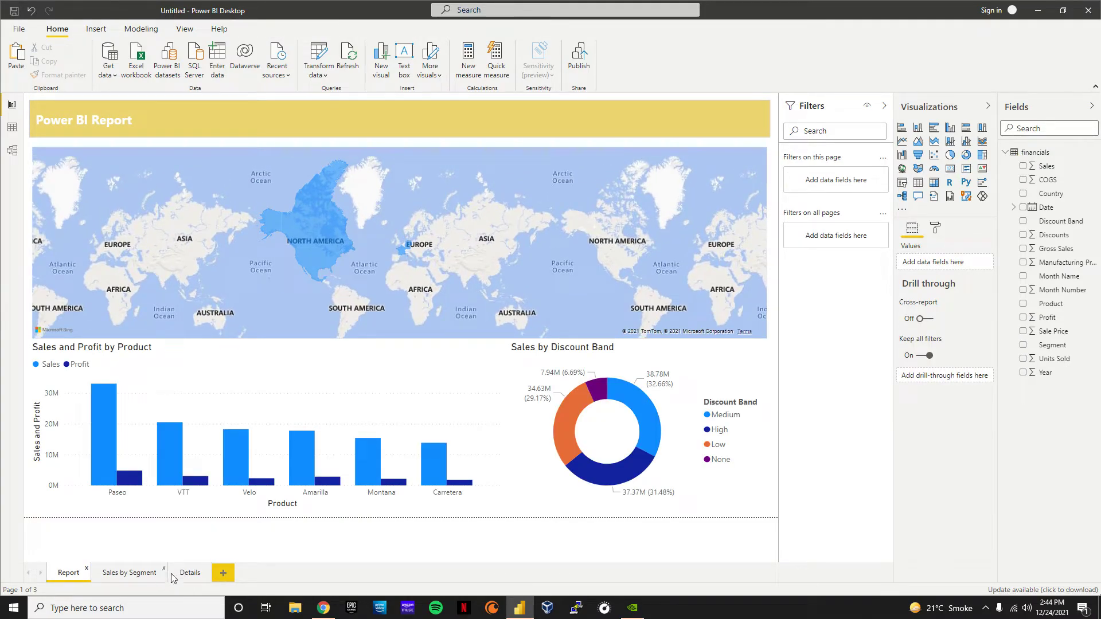
click(189, 572)
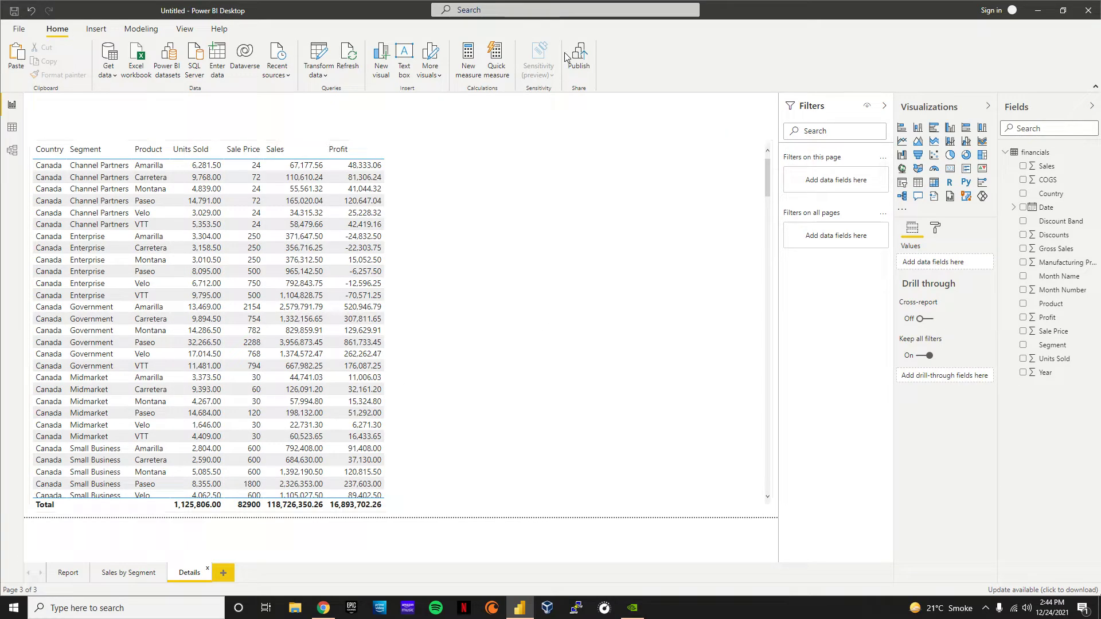
click(581, 218)
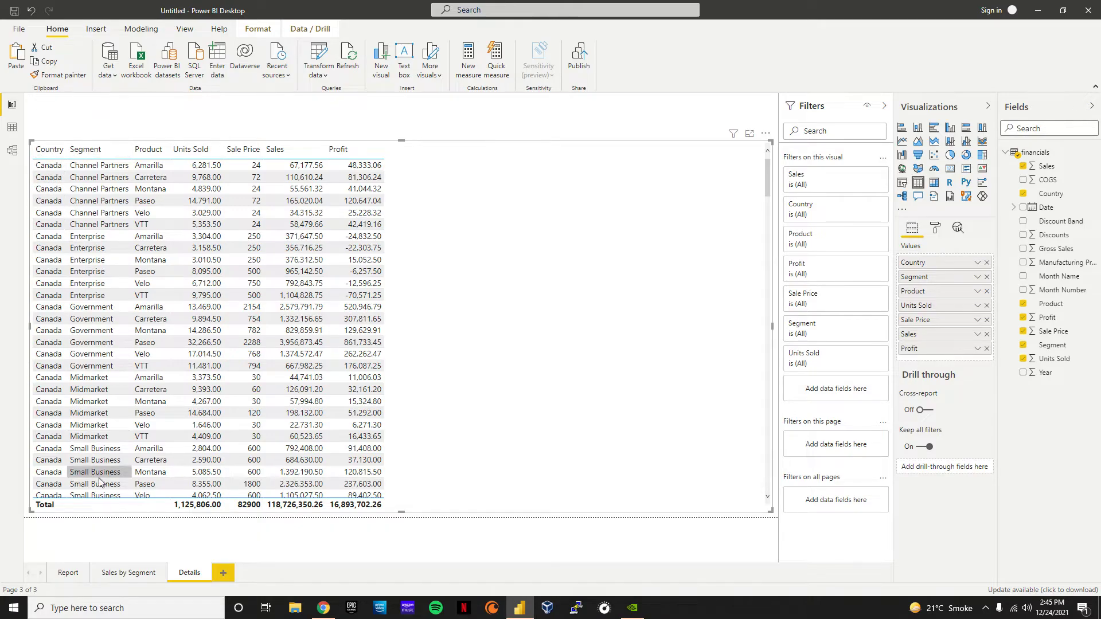
click(69, 572)
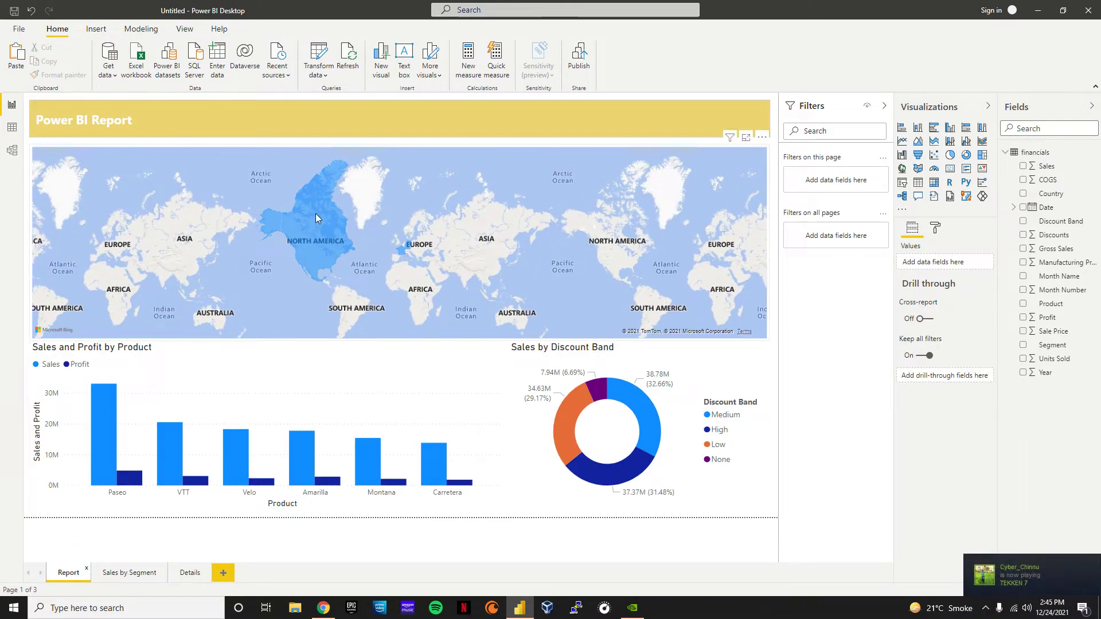
mouse_move(315, 218)
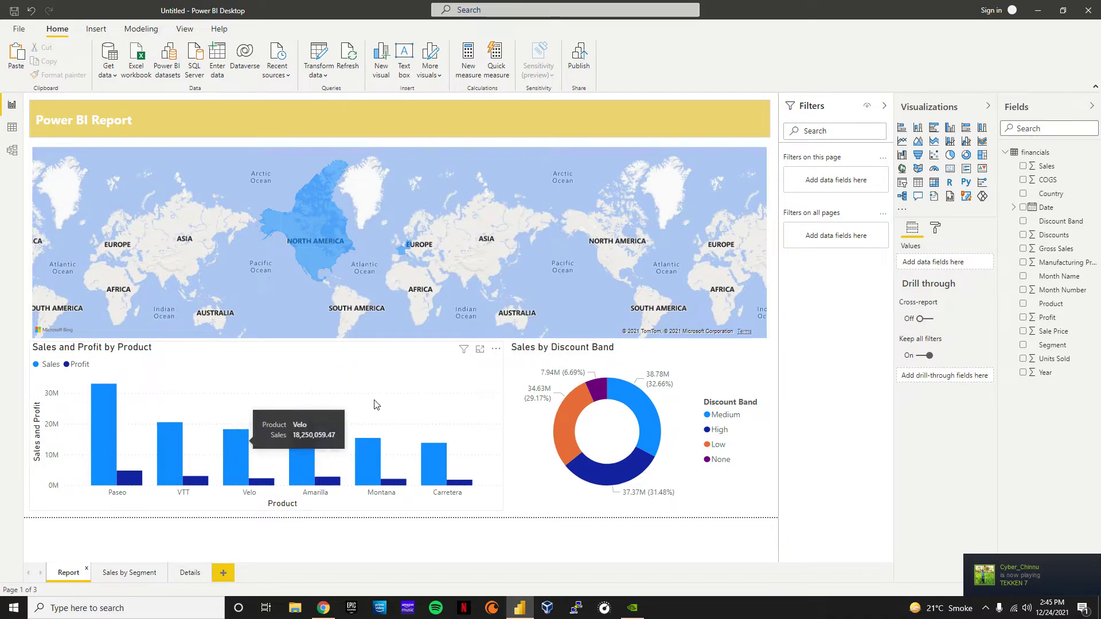
mouse_move(592, 400)
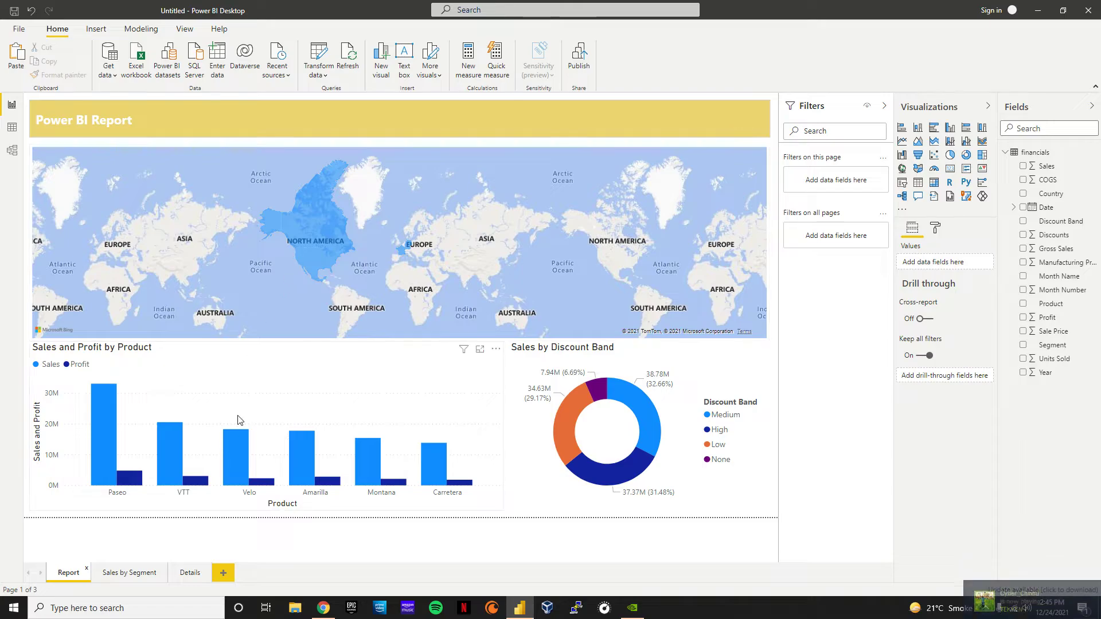
Step: Add Country and Product as drill-through fields of the Details page and collapse their filter cards
click(186, 575)
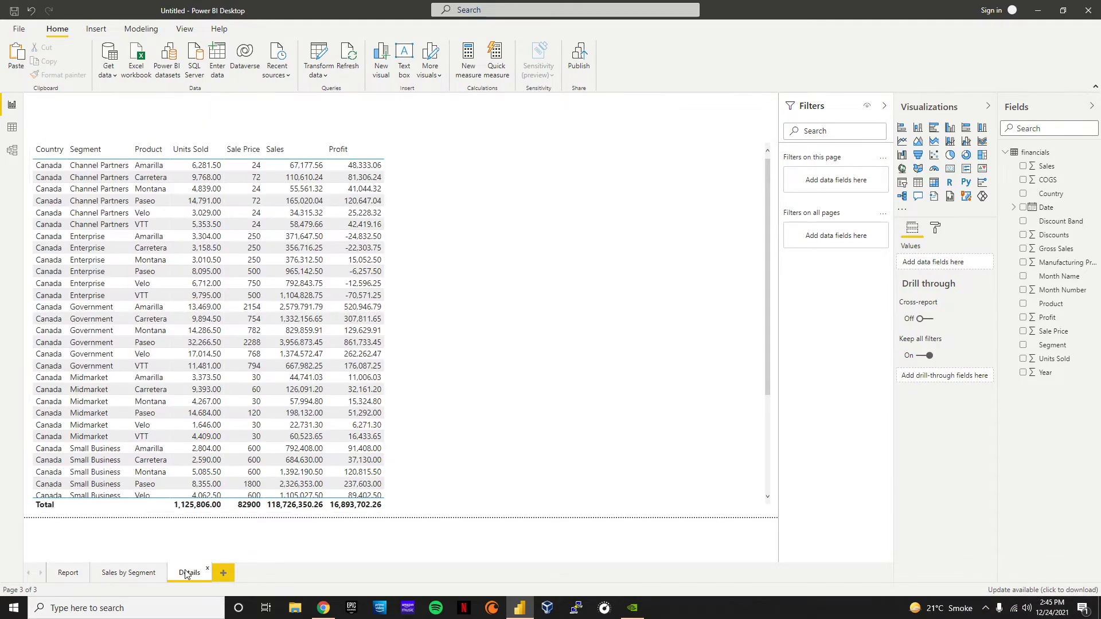
click(531, 312)
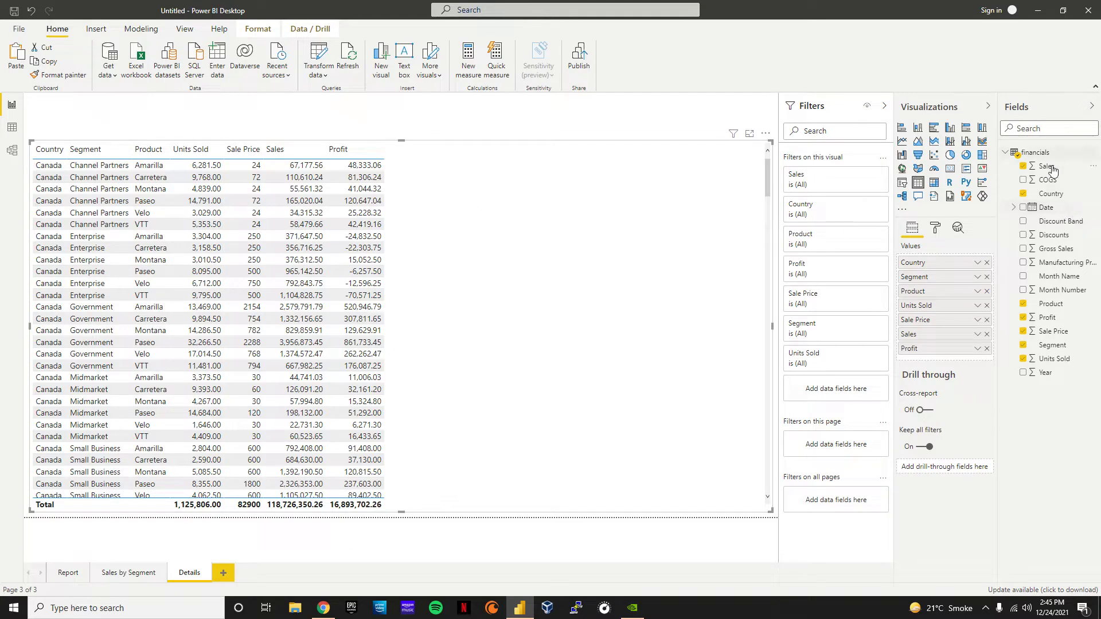
drag(1059, 198, 940, 467)
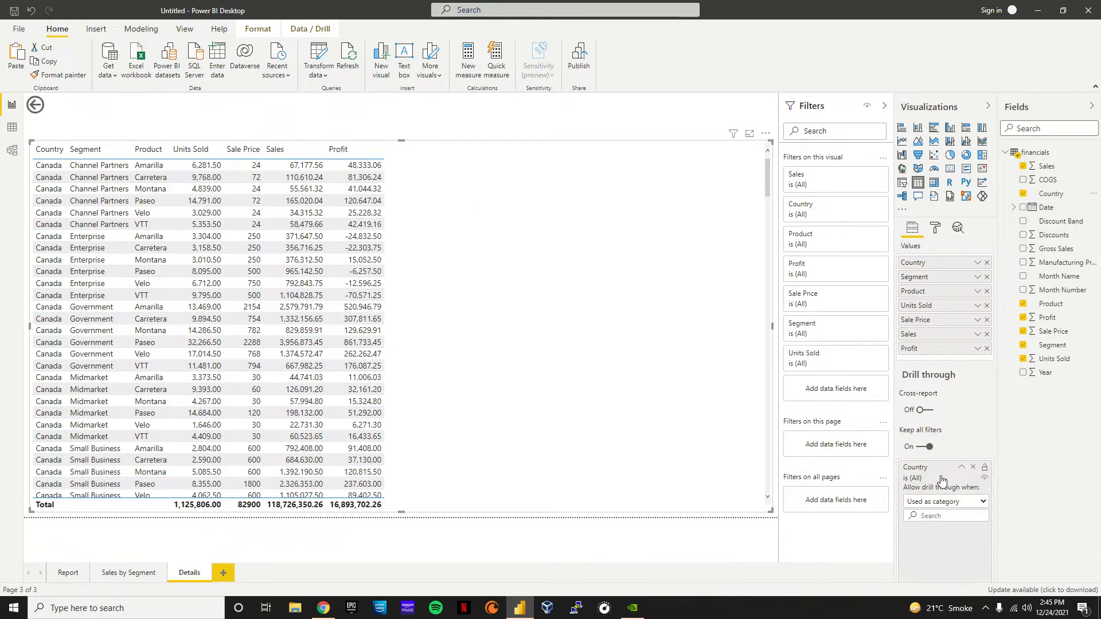
click(935, 477)
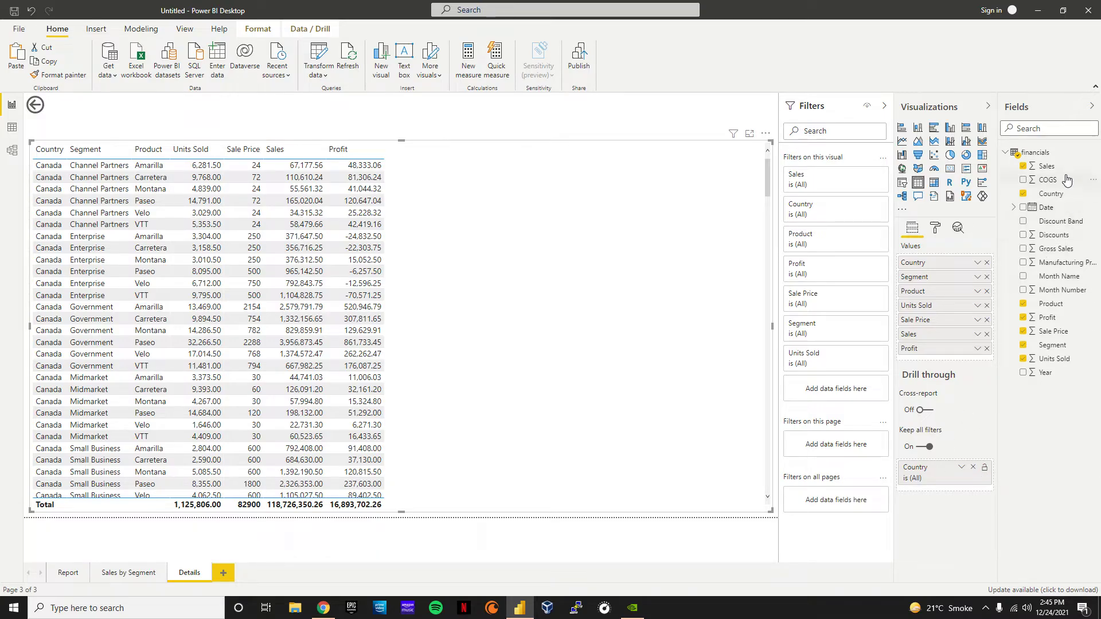
drag(1064, 308, 946, 486)
drag(1057, 303, 952, 491)
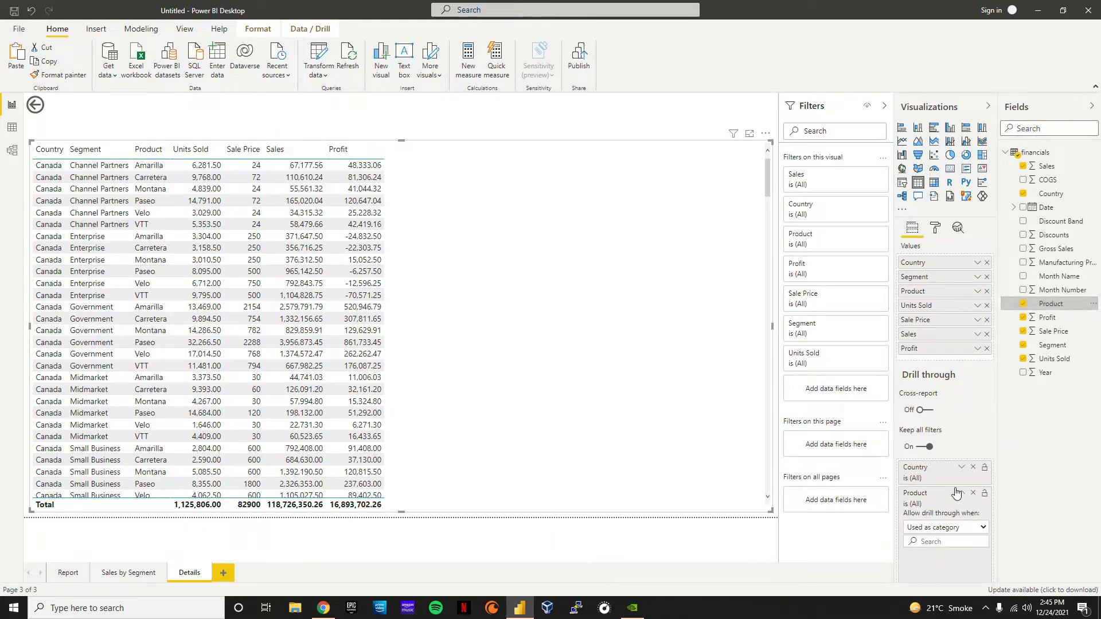
click(944, 496)
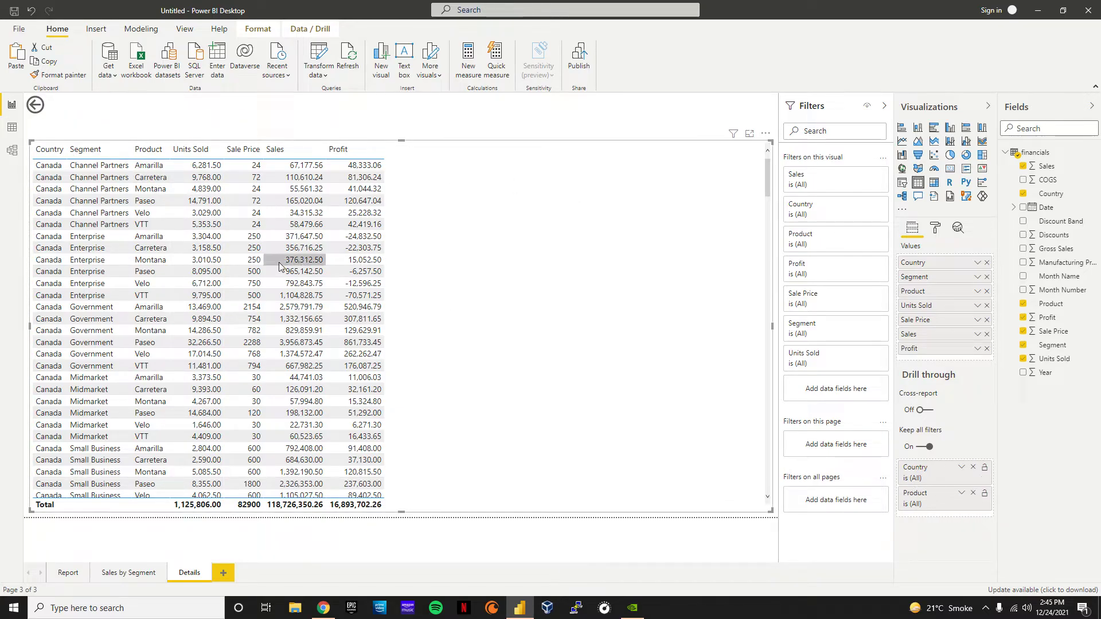
Step: Move the back button to the Details page's upper-right corner above the table and narrow it to fit its arrow icon
click(56, 109)
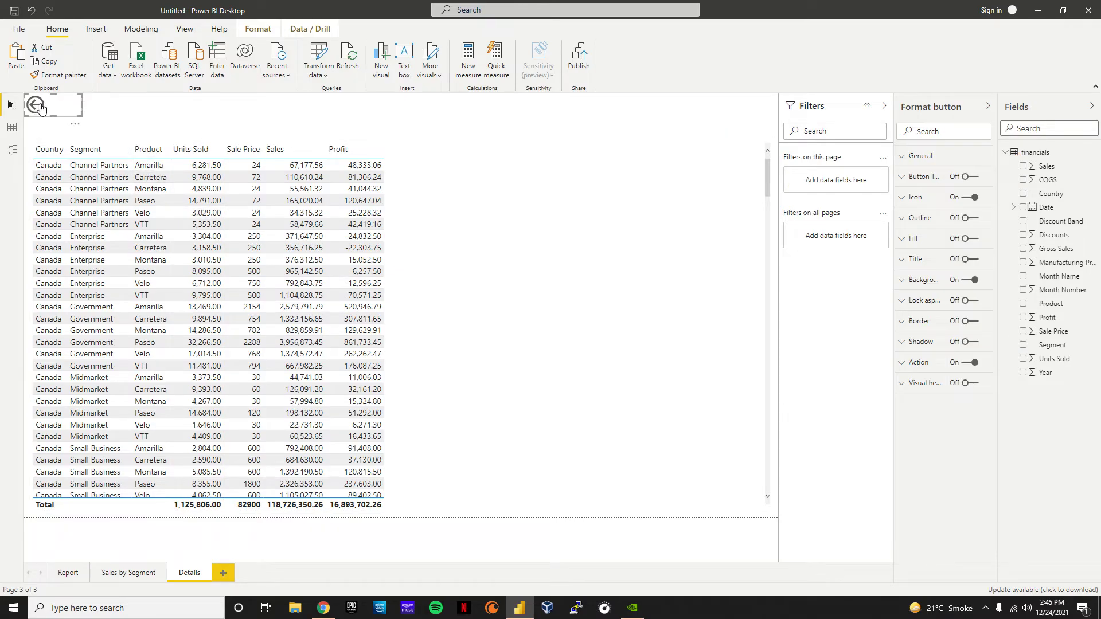
drag(41, 108, 760, 120)
click(680, 123)
click(726, 106)
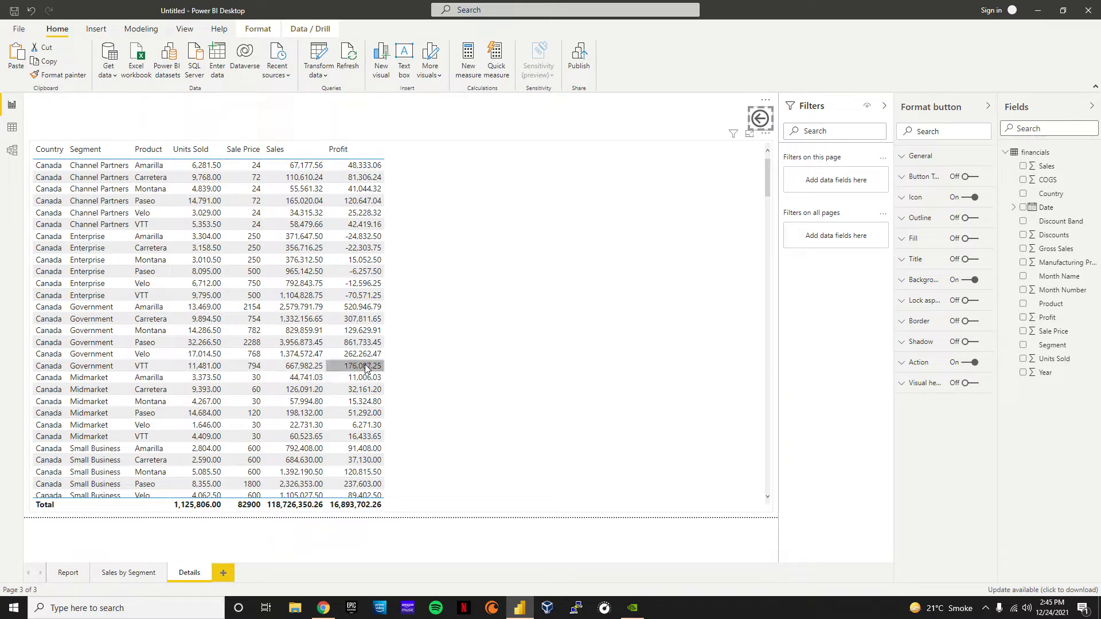
click(497, 117)
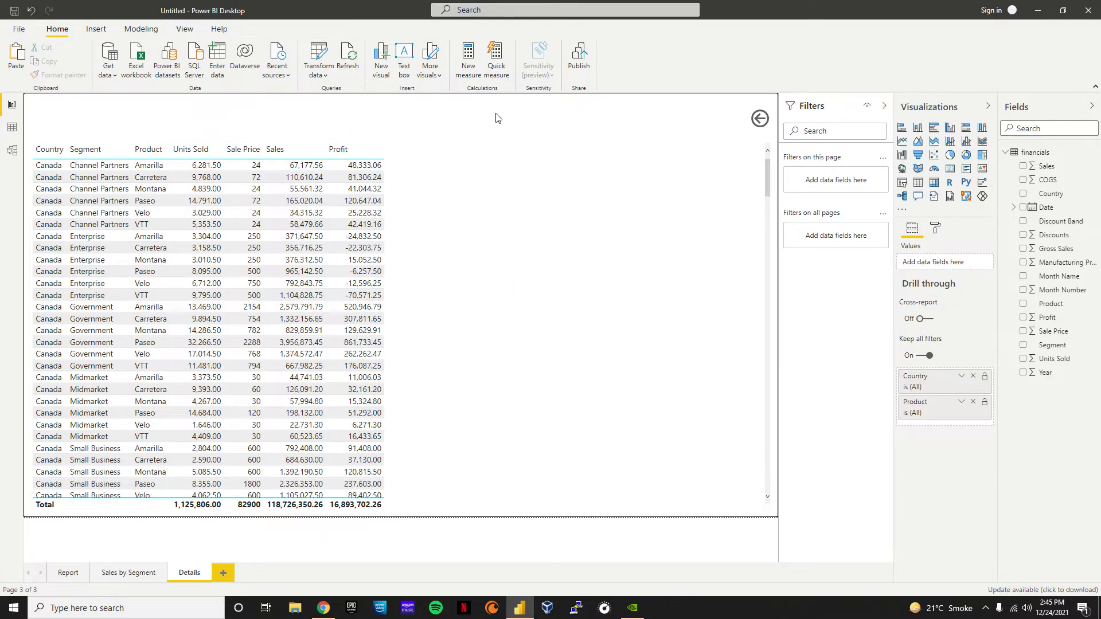
Step: Hide the Details and Sales by Segment pages
right_click(187, 575)
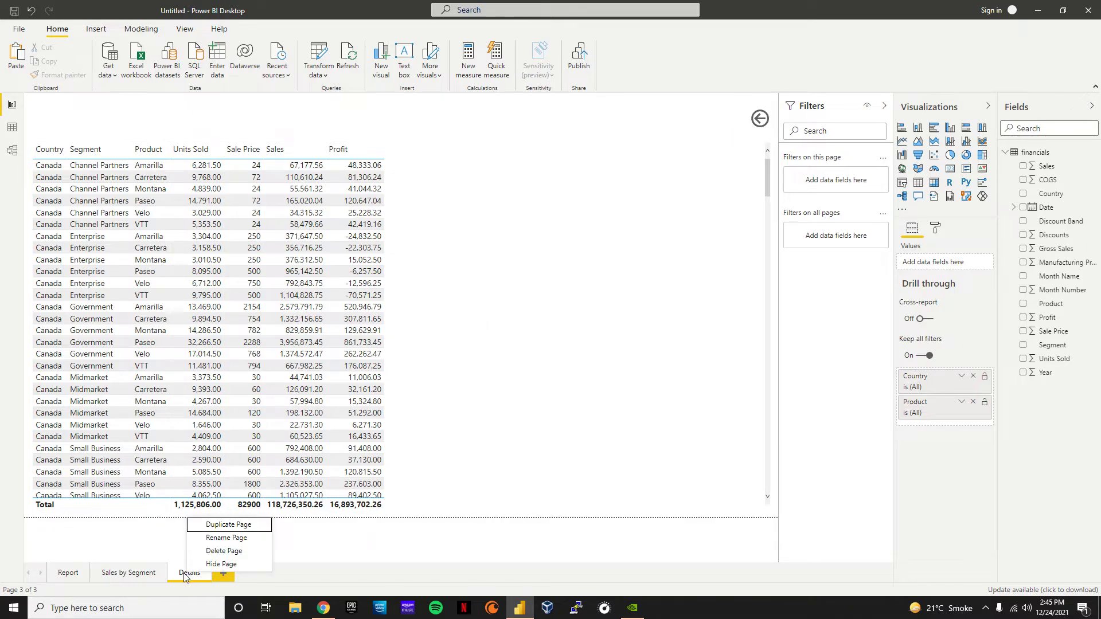
click(222, 564)
click(127, 574)
right_click(126, 580)
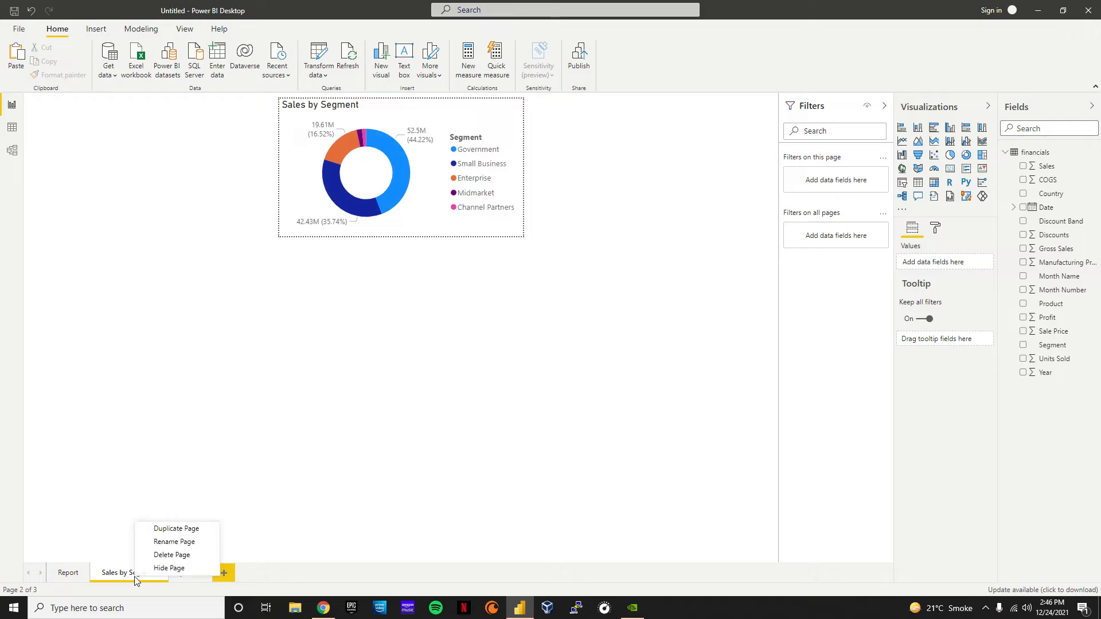
click(170, 566)
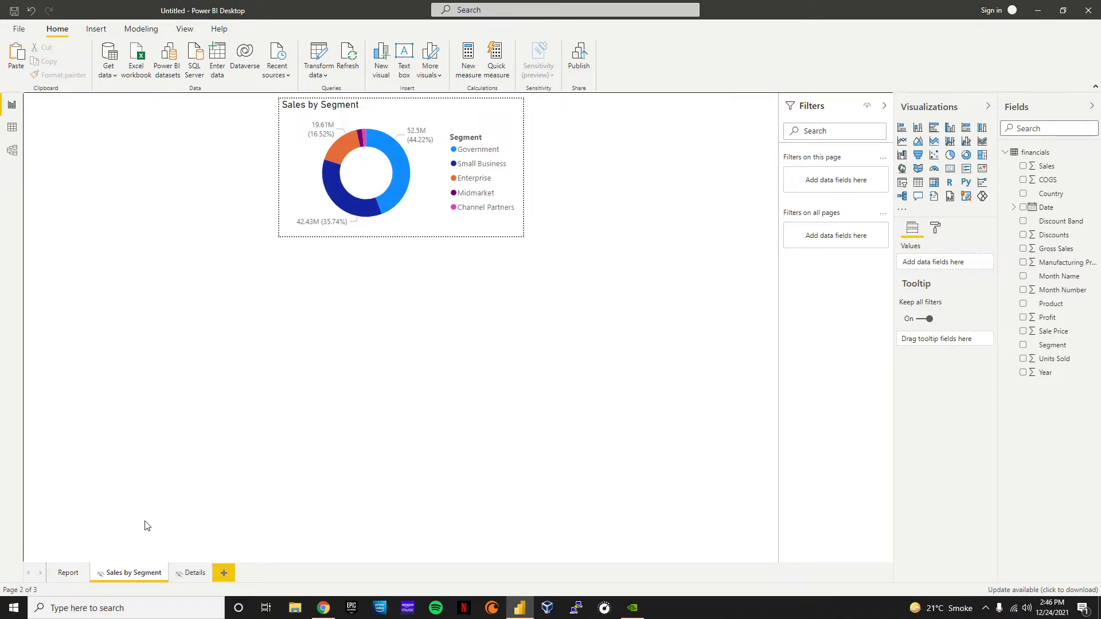
Step: On the Report page, view the map's sales by country as a table and return to the report
click(61, 575)
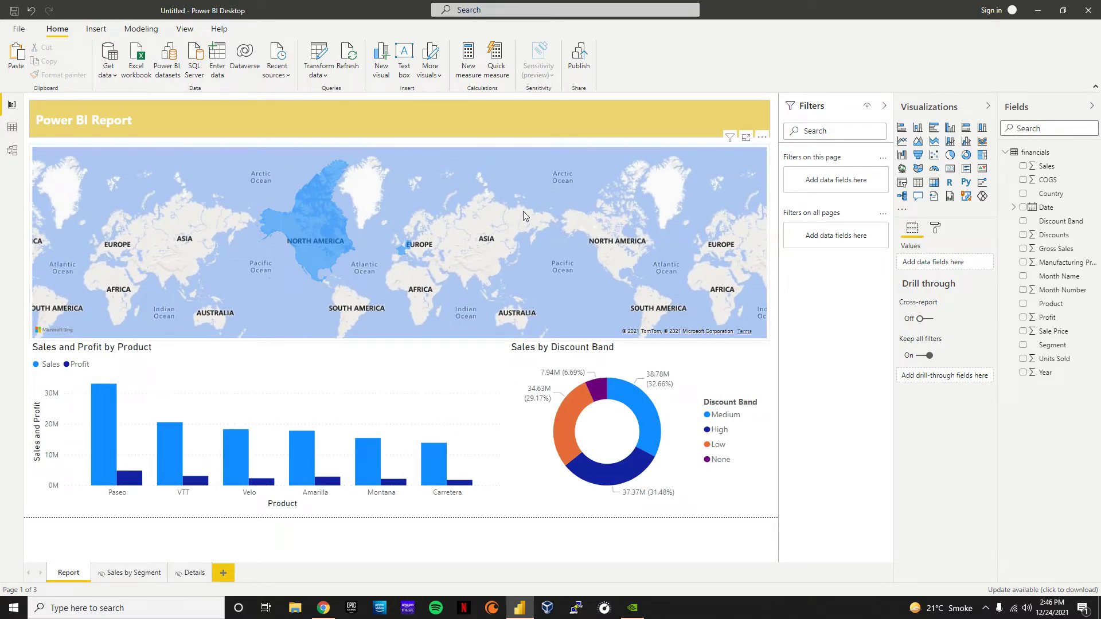
click(473, 97)
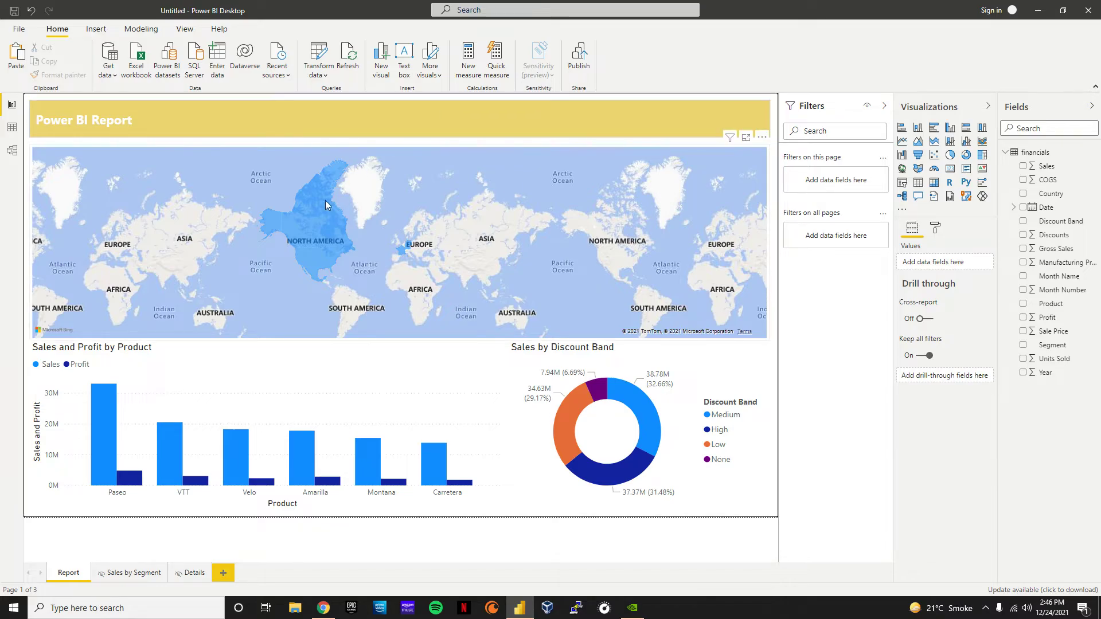
mouse_move(321, 209)
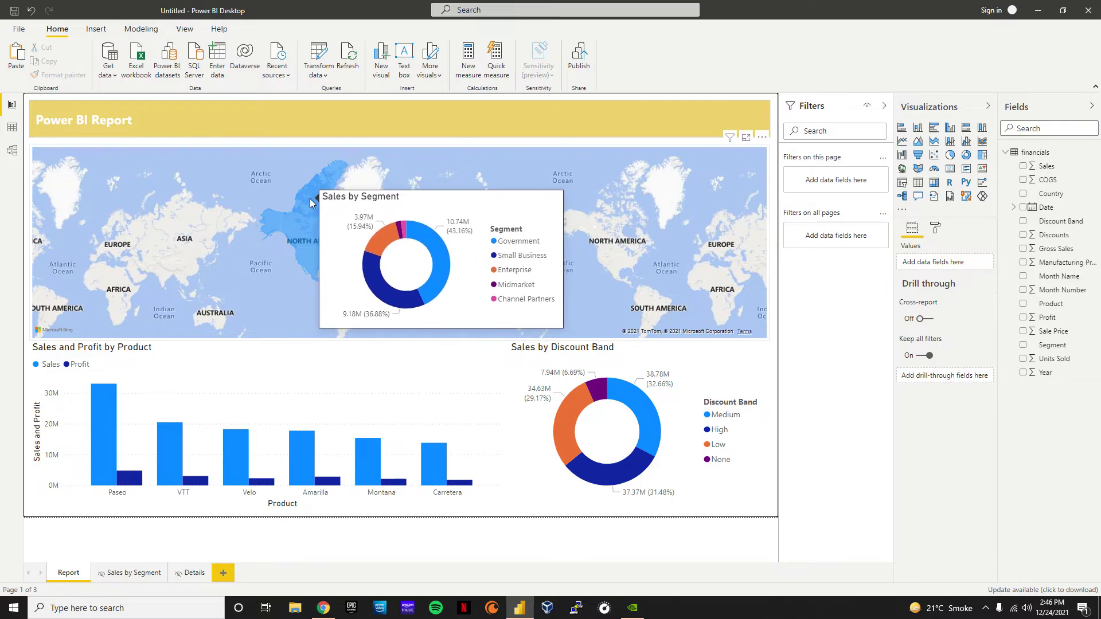
right_click(310, 200)
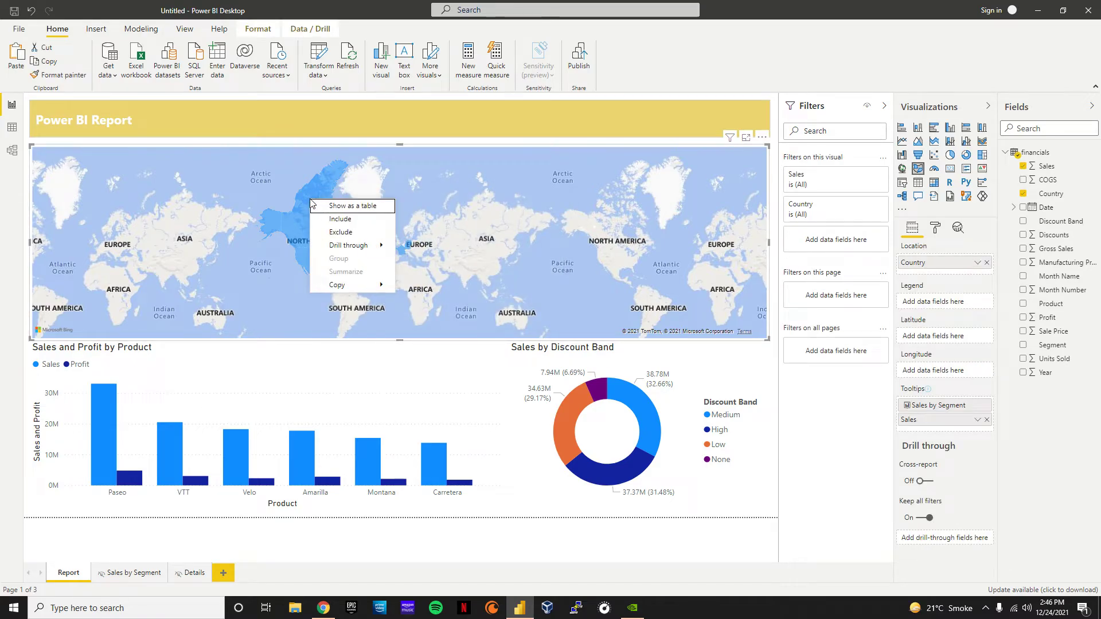
click(377, 207)
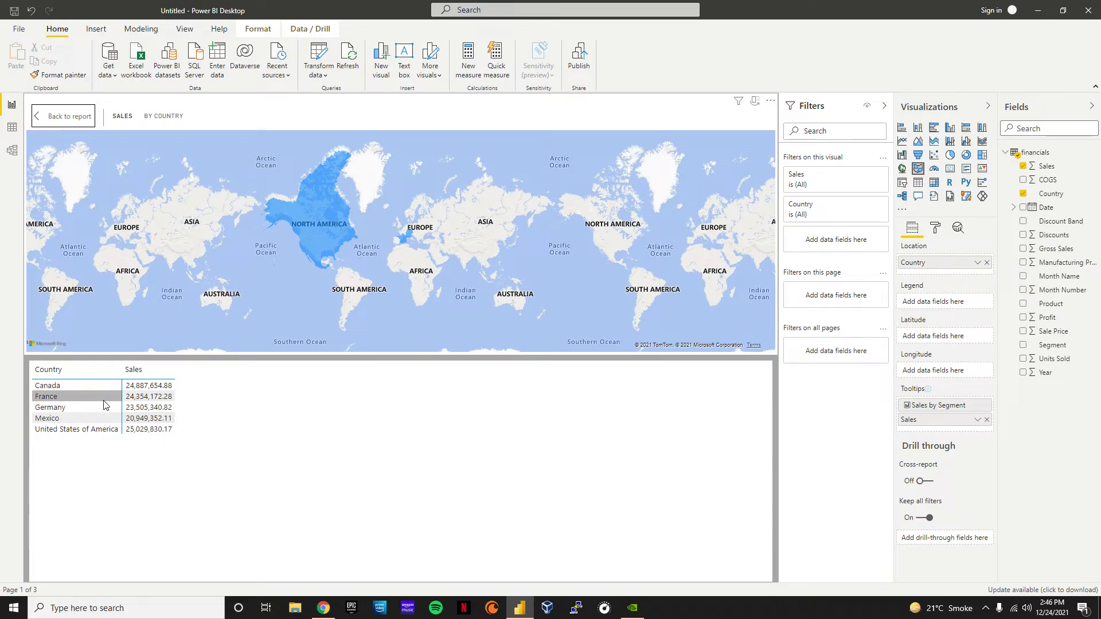
click(91, 118)
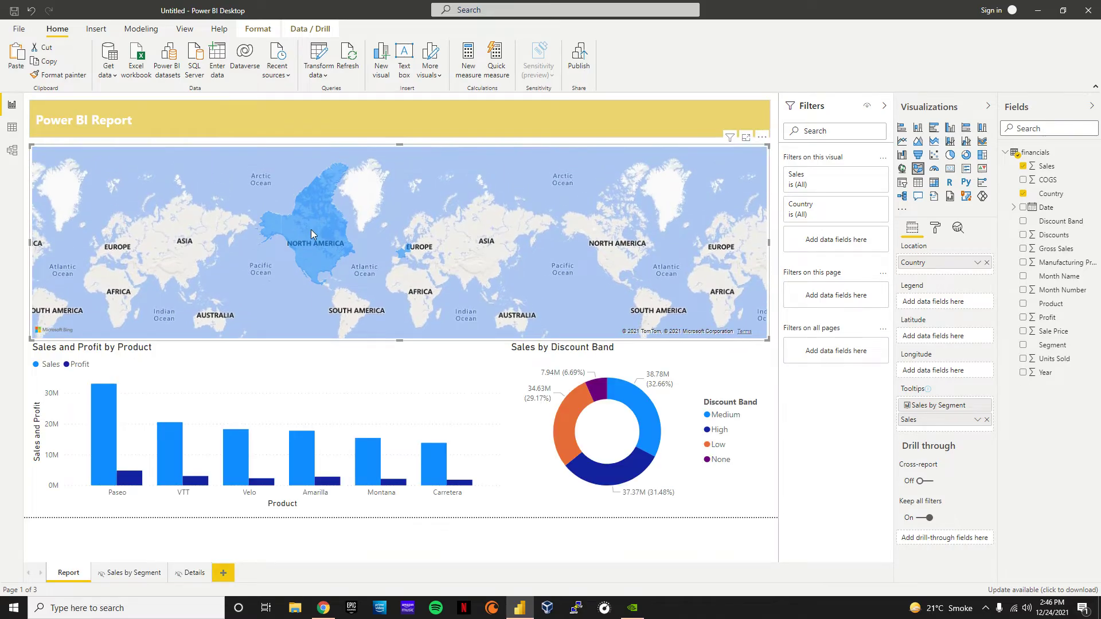
Step: Drill through from Canada on the map to Details, examine the filtered table, and return to the report with the back button
mouse_move(314, 216)
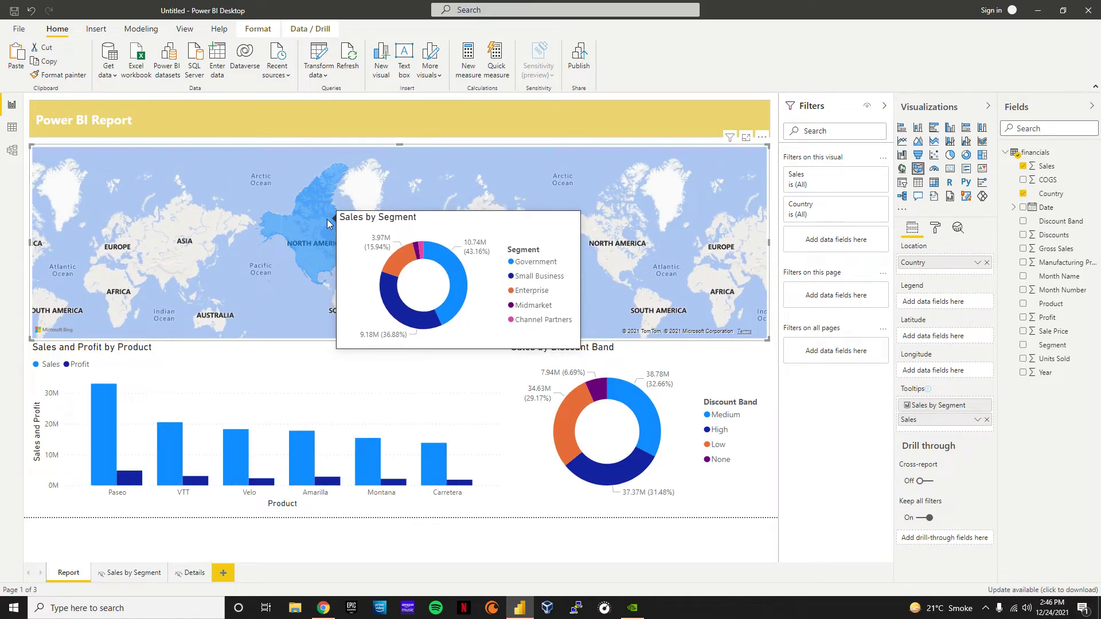
right_click(320, 218)
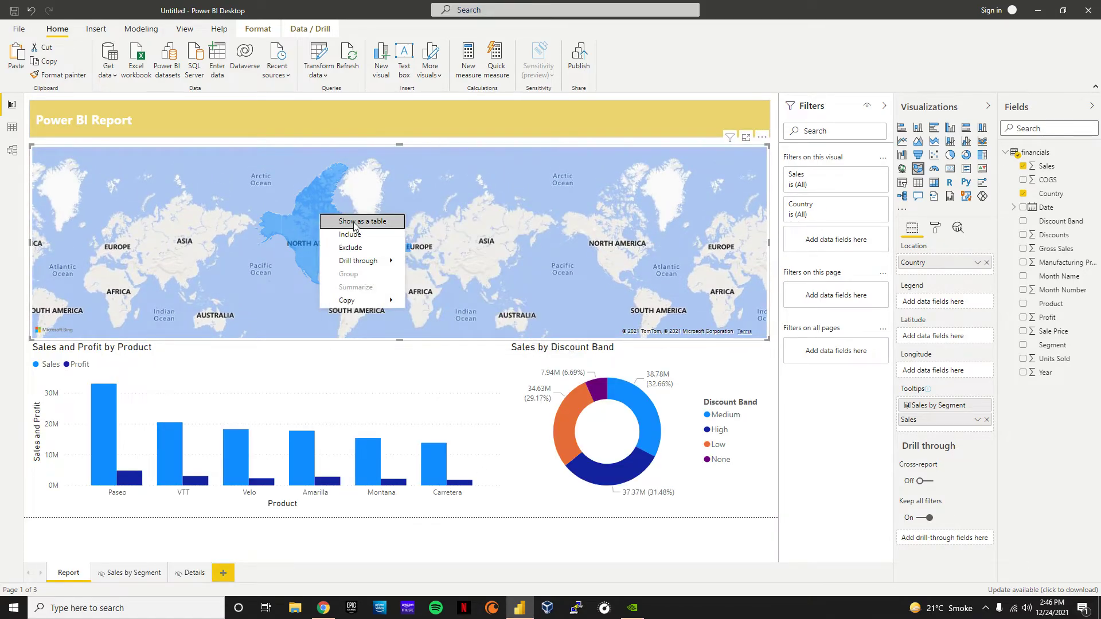
mouse_move(372, 261)
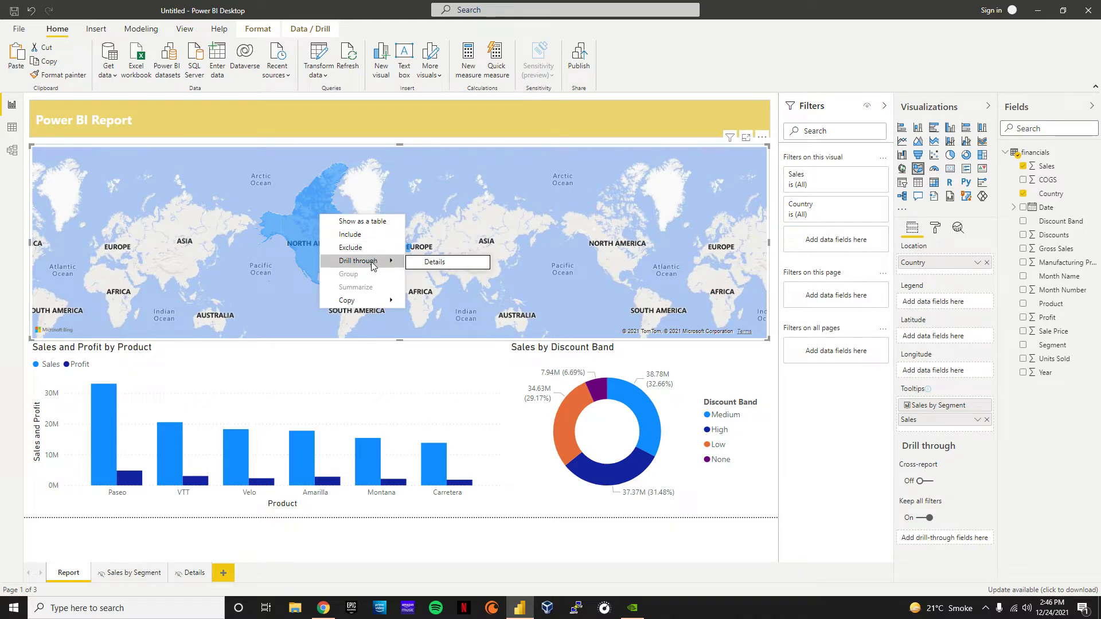
click(474, 264)
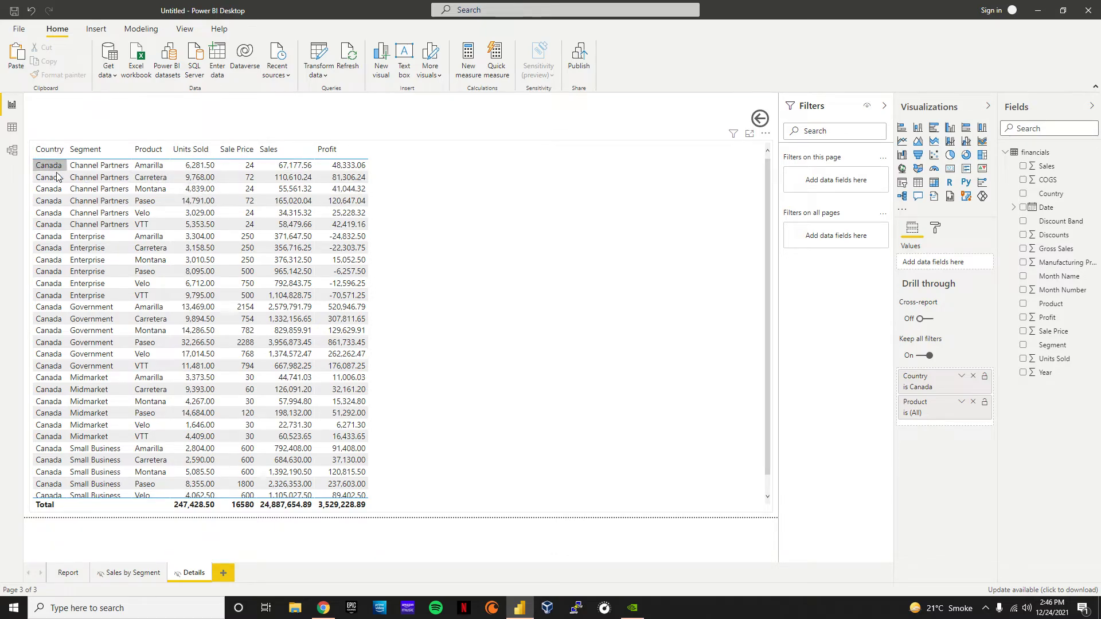
scroll(55, 258, down, 1)
scroll(55, 337, up, 1)
click(766, 134)
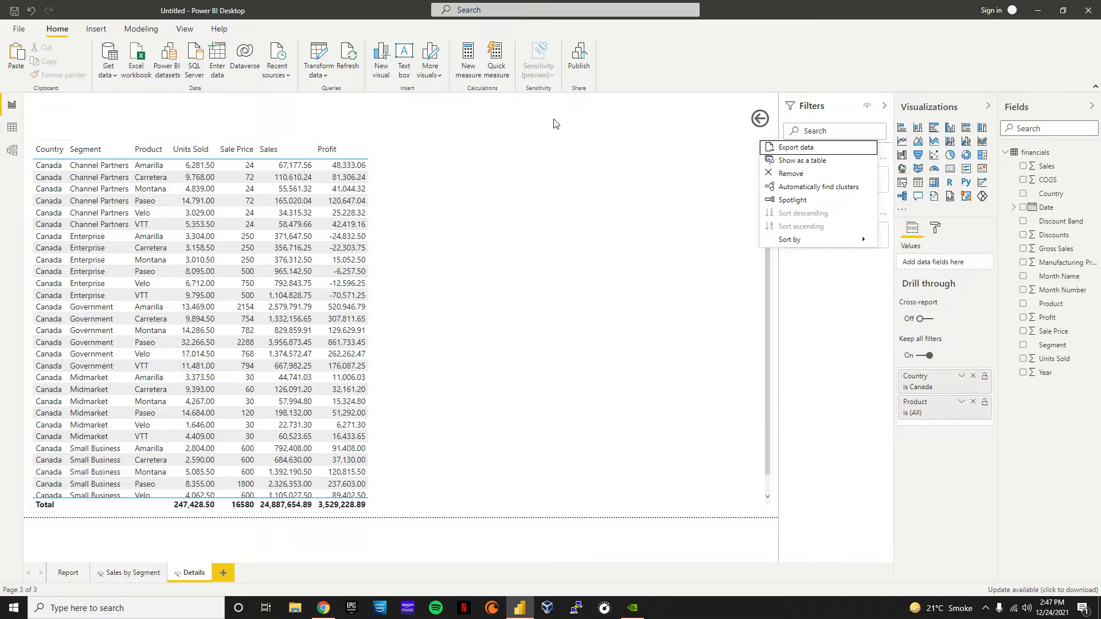
click(736, 118)
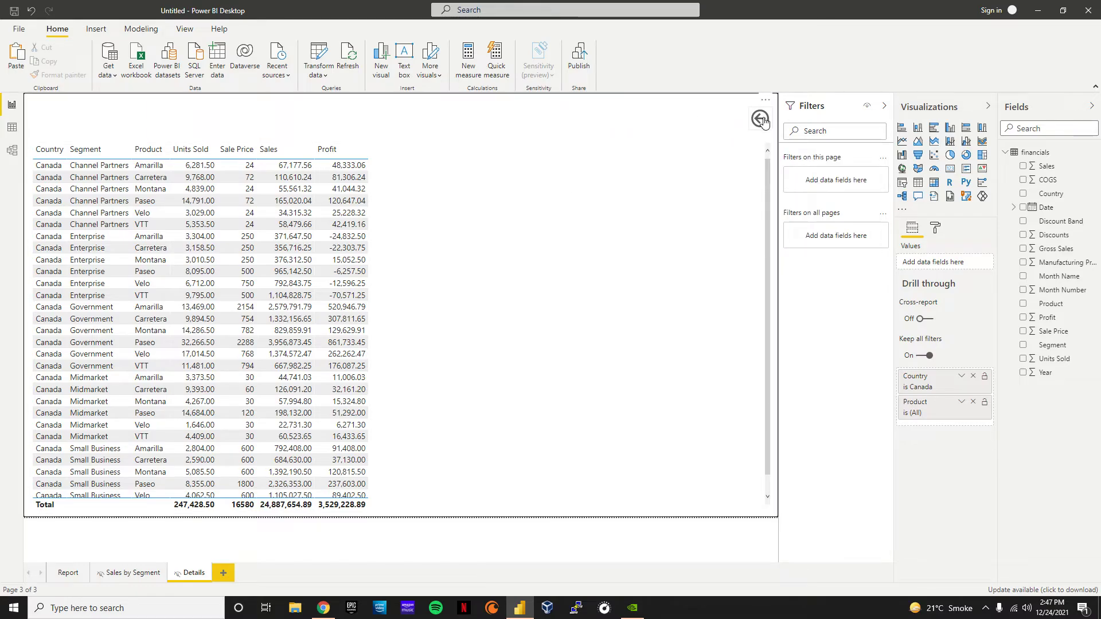
ctrl+click(760, 119)
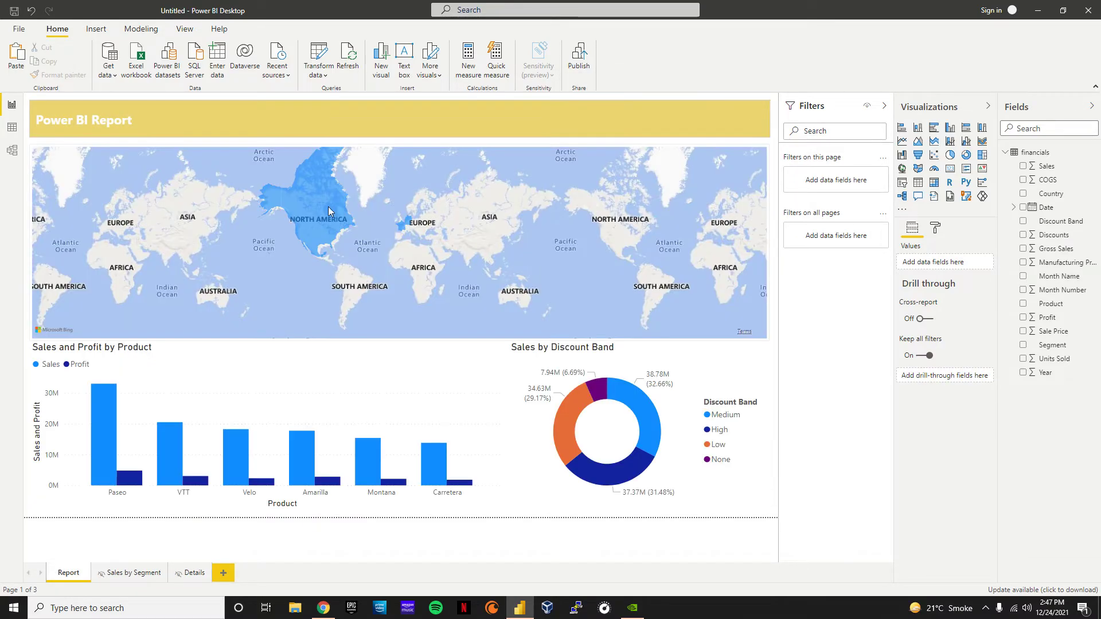
Step: Drill through from the VTT bar in the product chart to Details, then return to the report with the back button
right_click(313, 229)
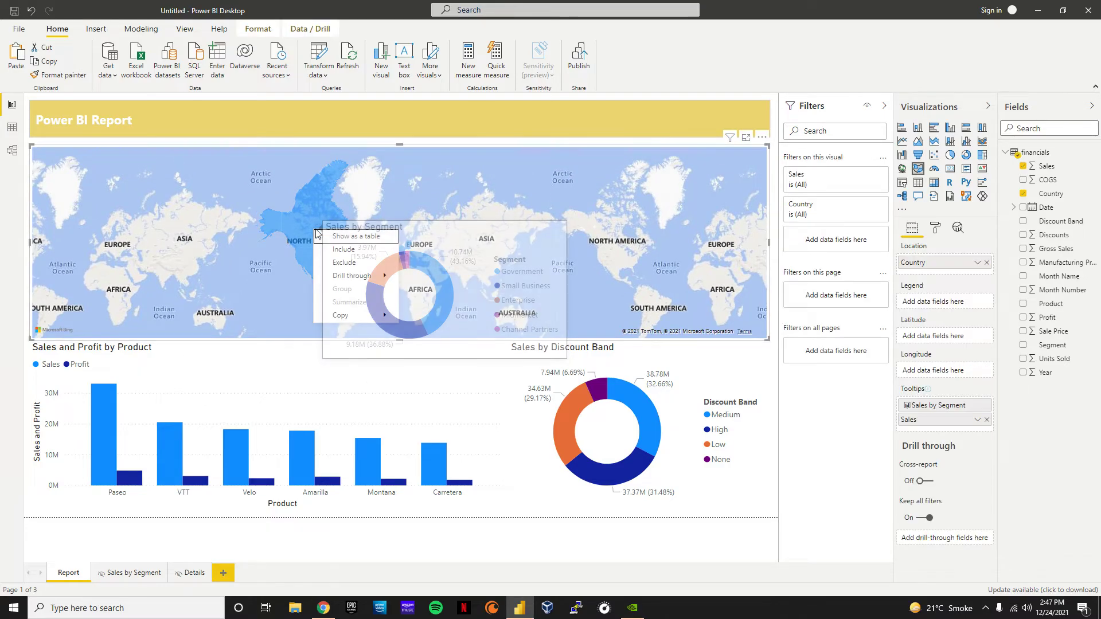
click(318, 140)
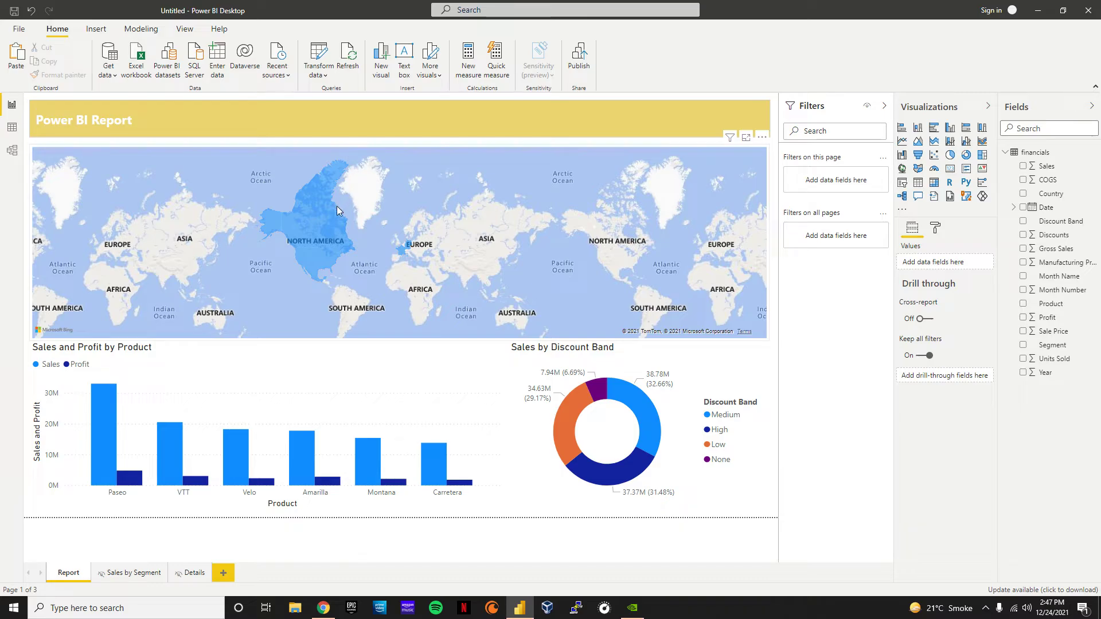
mouse_move(327, 213)
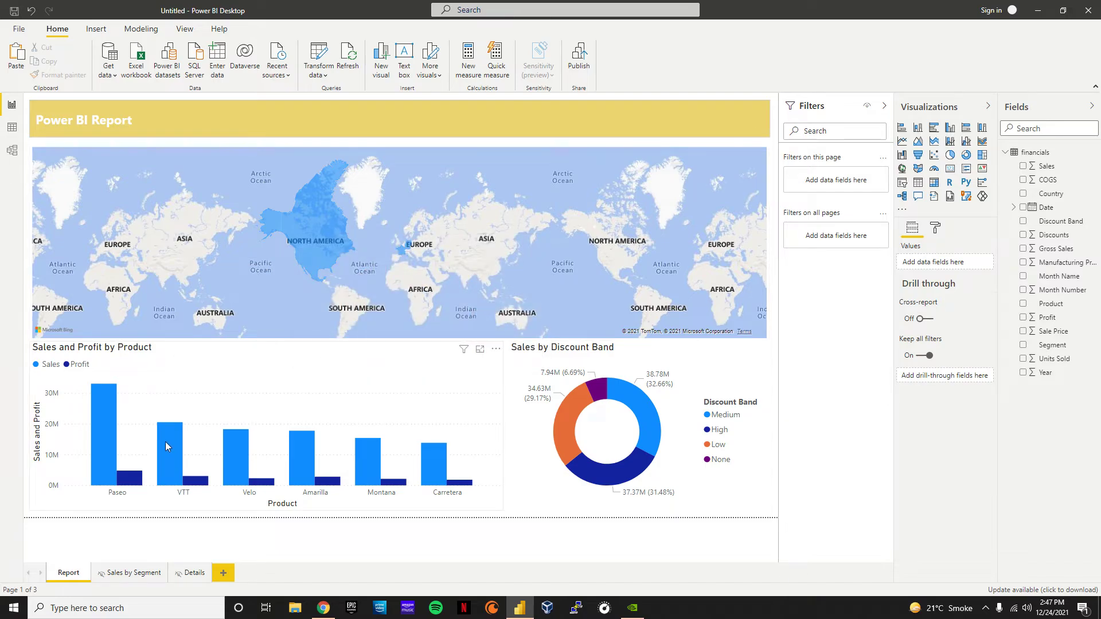
mouse_move(166, 438)
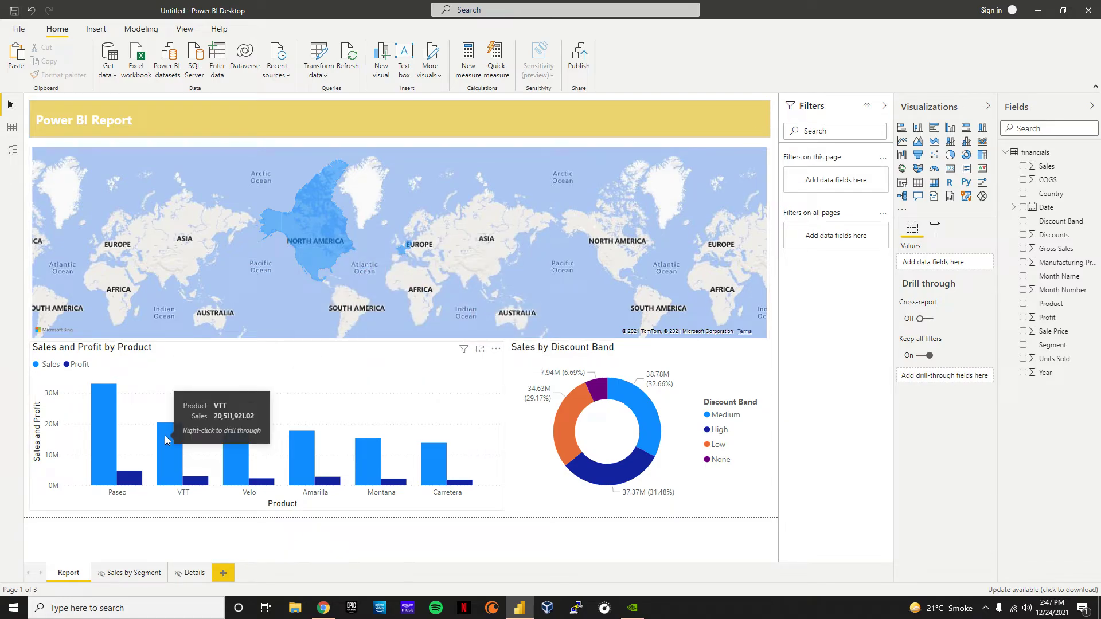
mouse_move(147, 416)
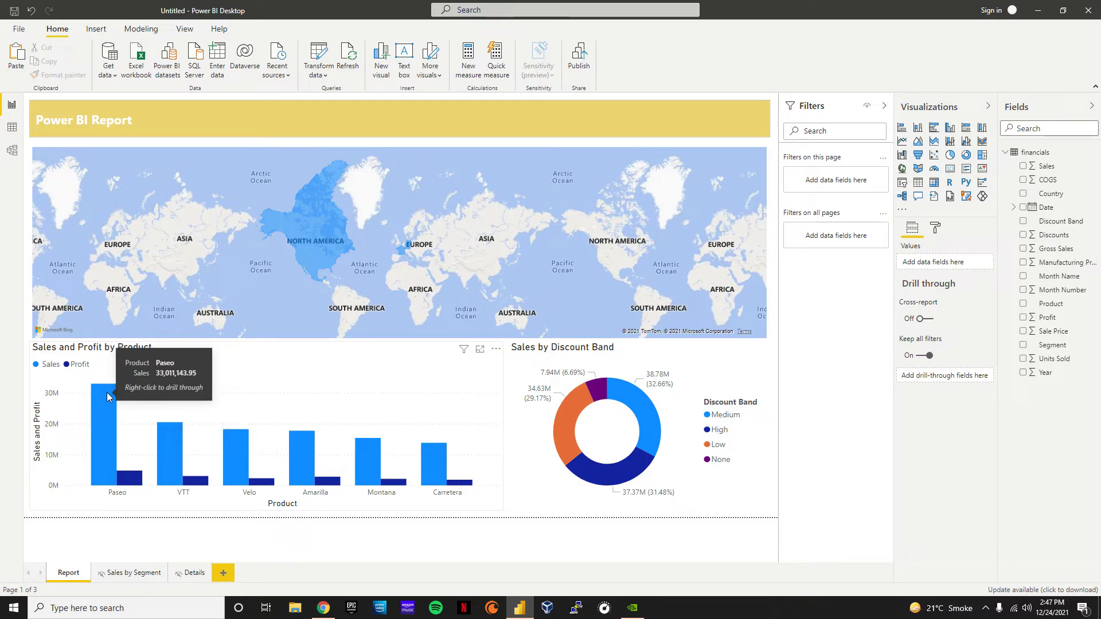
right_click(170, 432)
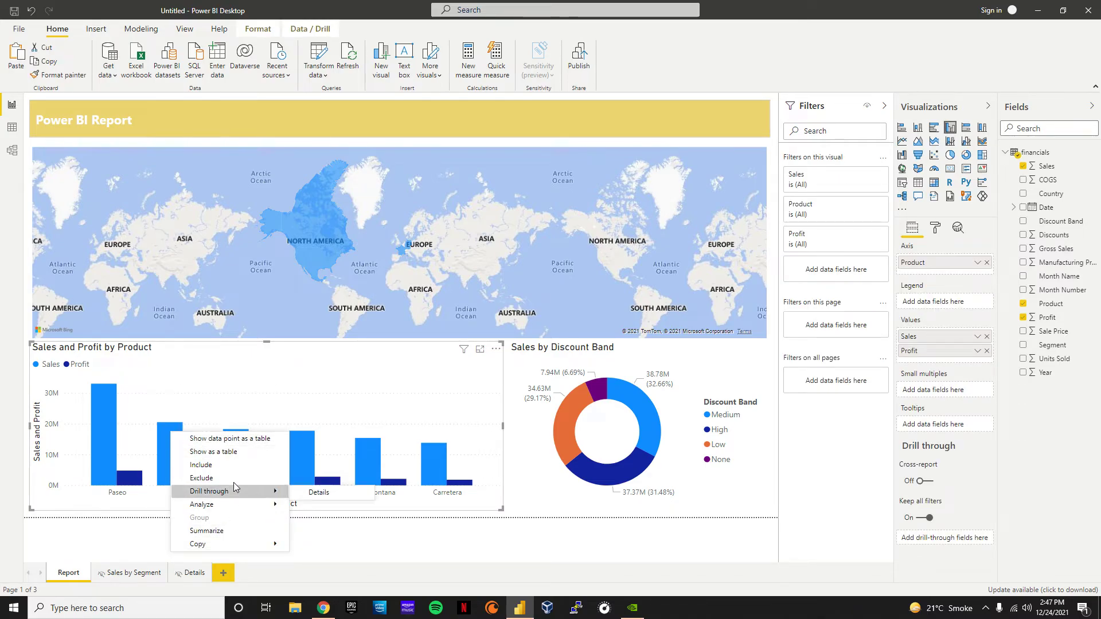
mouse_move(227, 491)
click(340, 494)
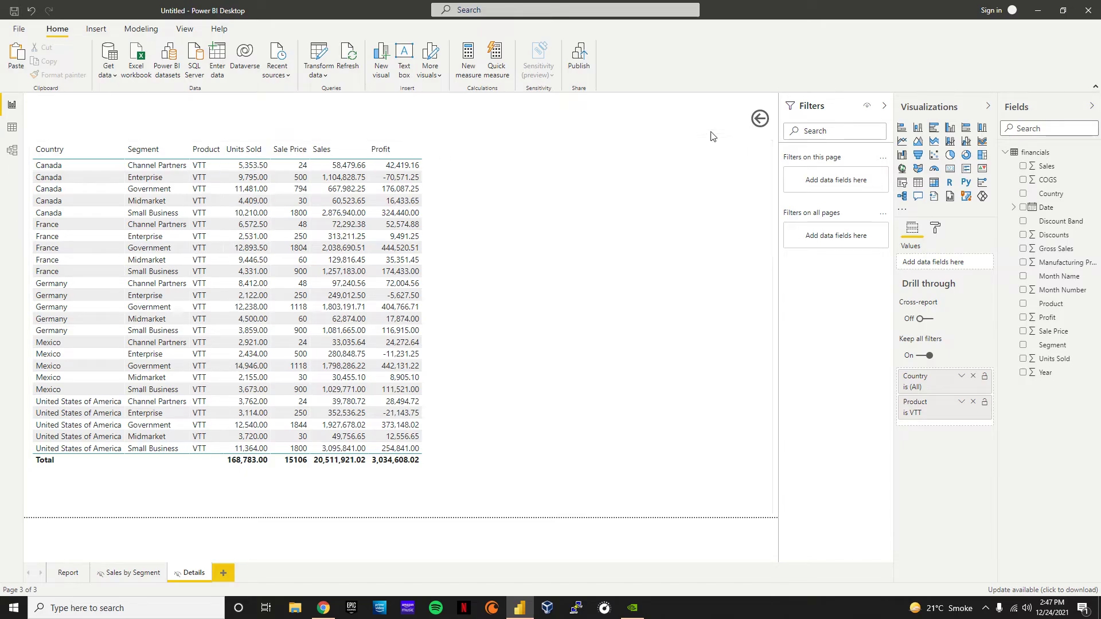
ctrl+click(760, 118)
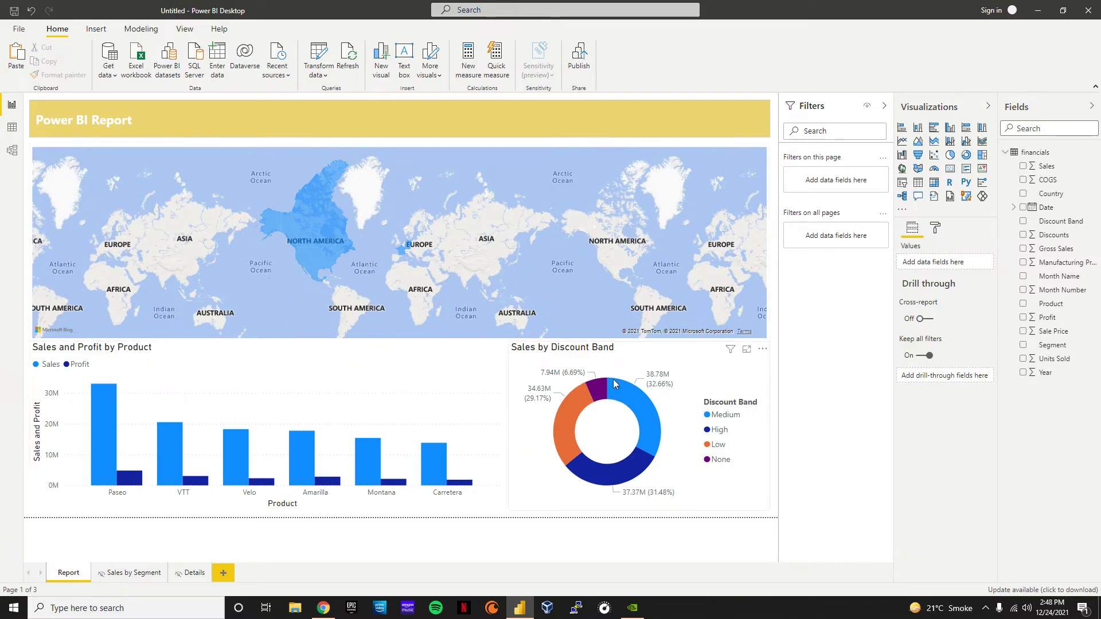
Step: Open the preview features in Options and make sure Modern visual tooltips is enabled
click(442, 96)
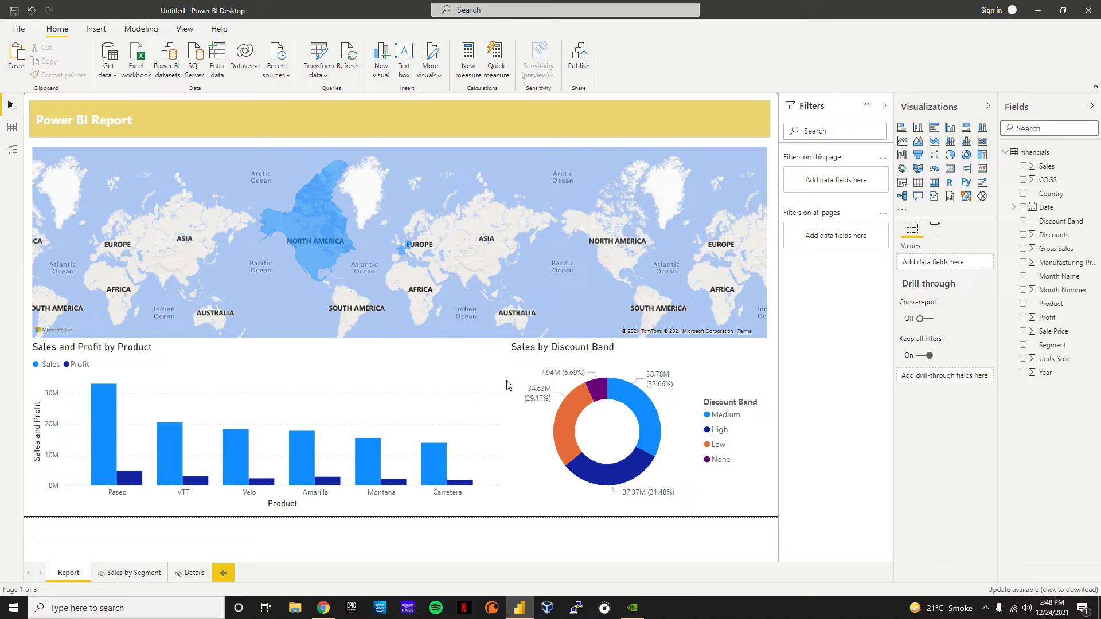
click(18, 29)
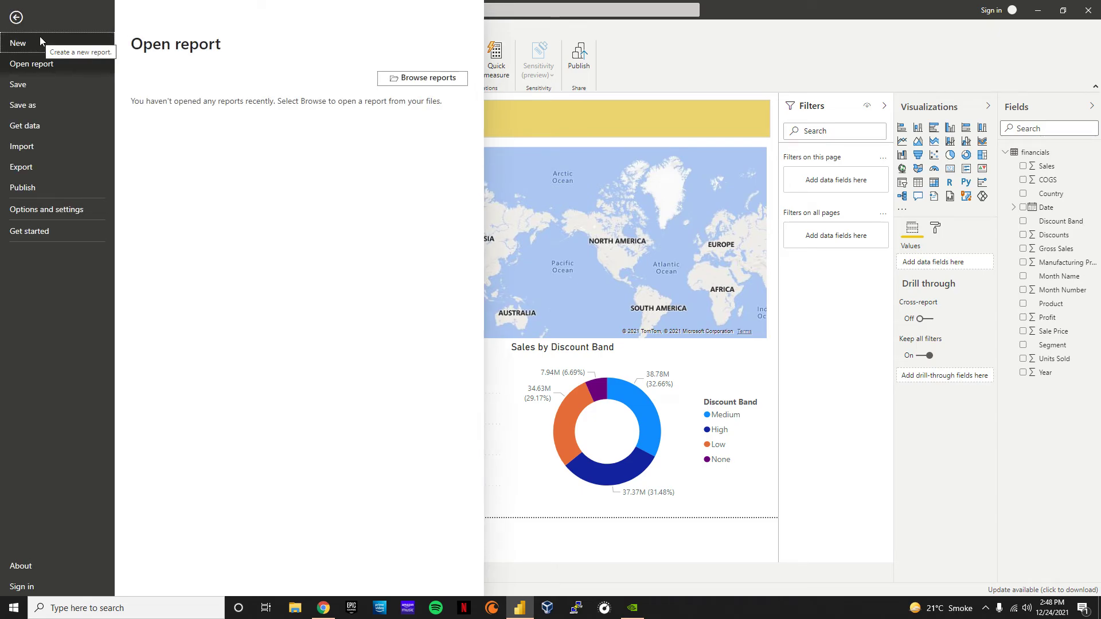
click(63, 211)
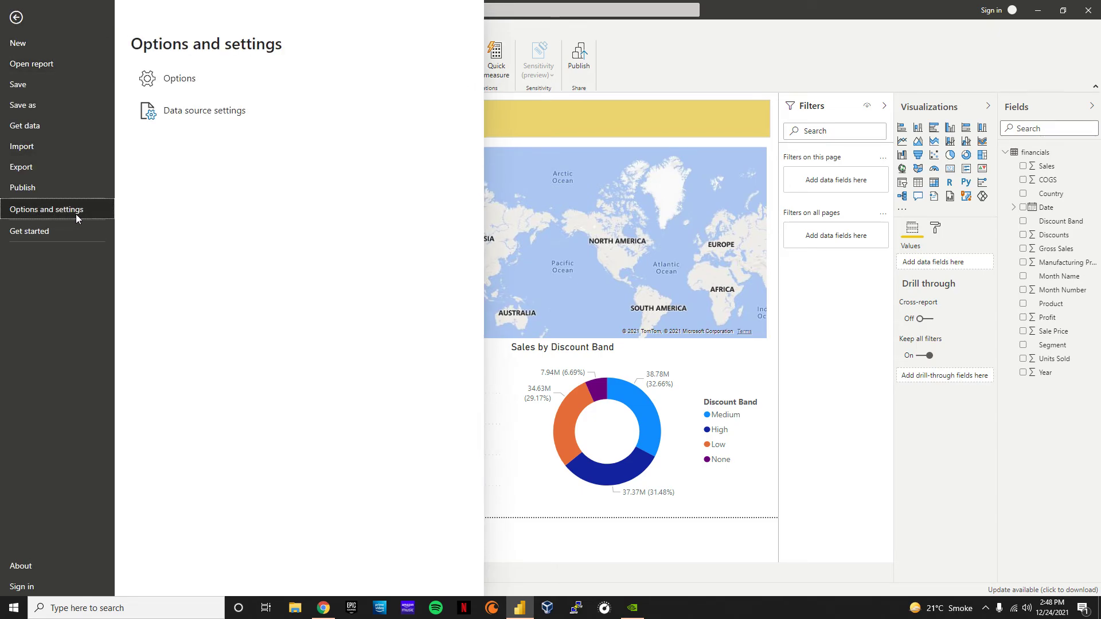
key(Escape)
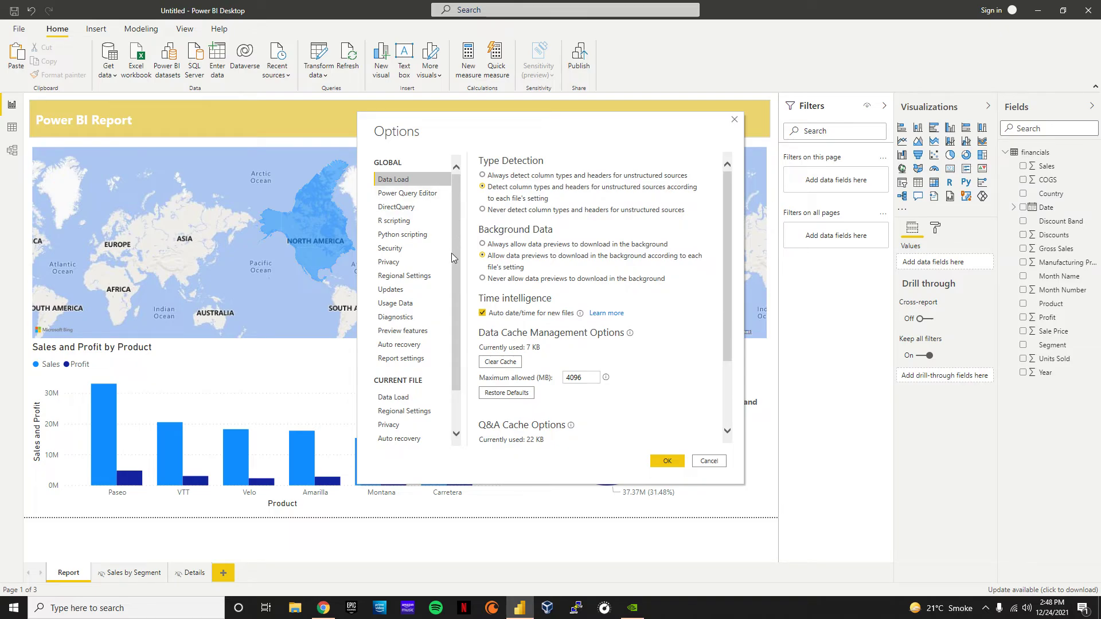
click(402, 334)
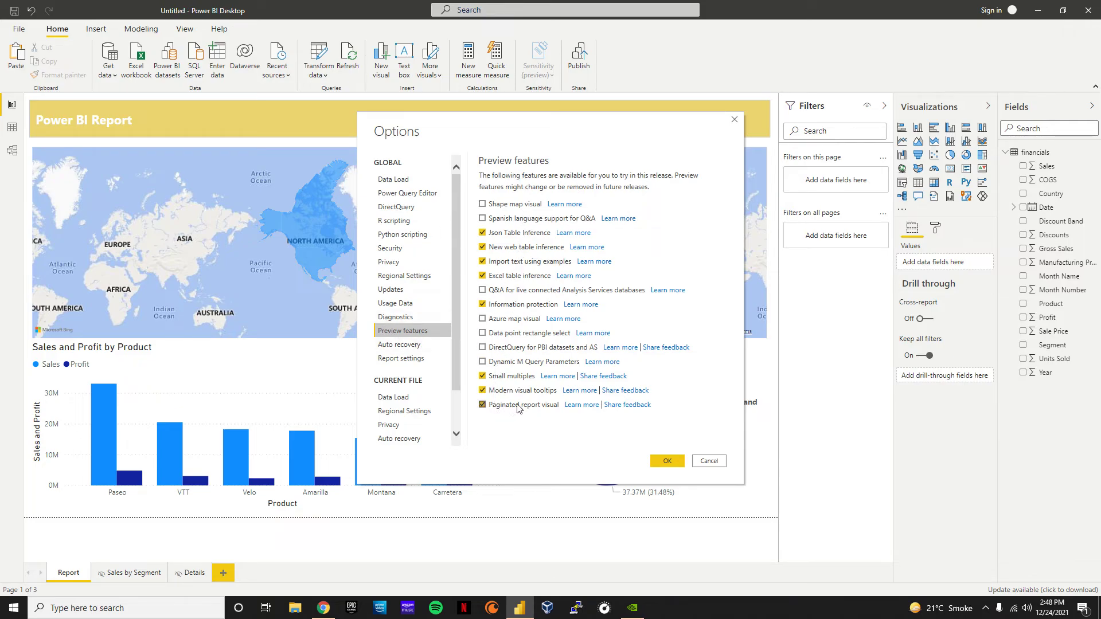
click(484, 391)
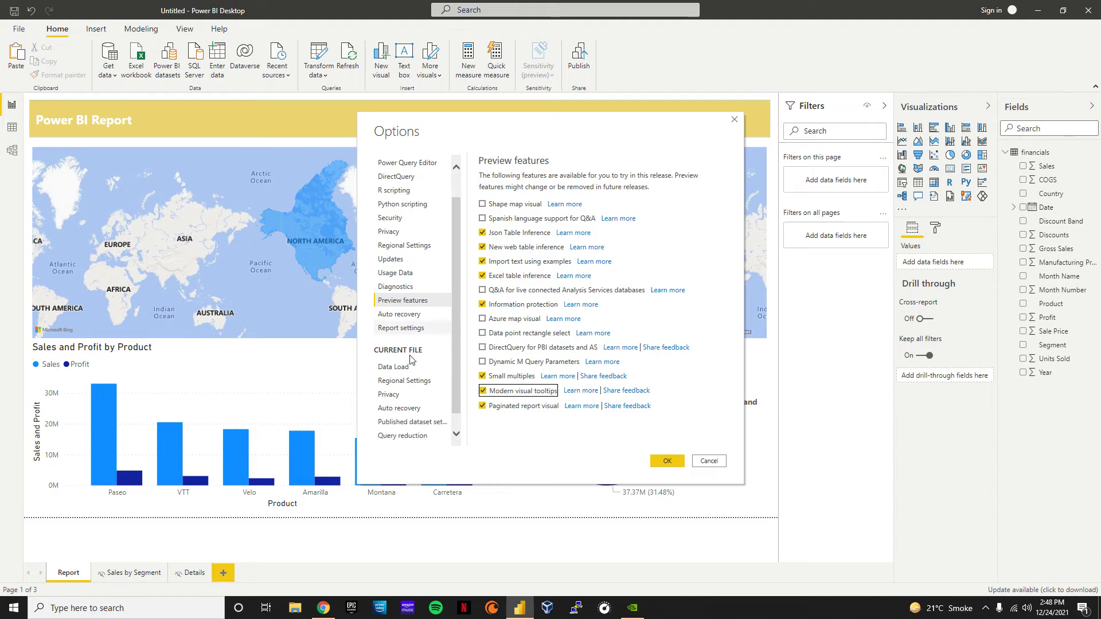
Step: Turn on modern visual tooltips with drill actions and updated styling in the current file's report settings and apply the options
scroll(427, 361, down, 2)
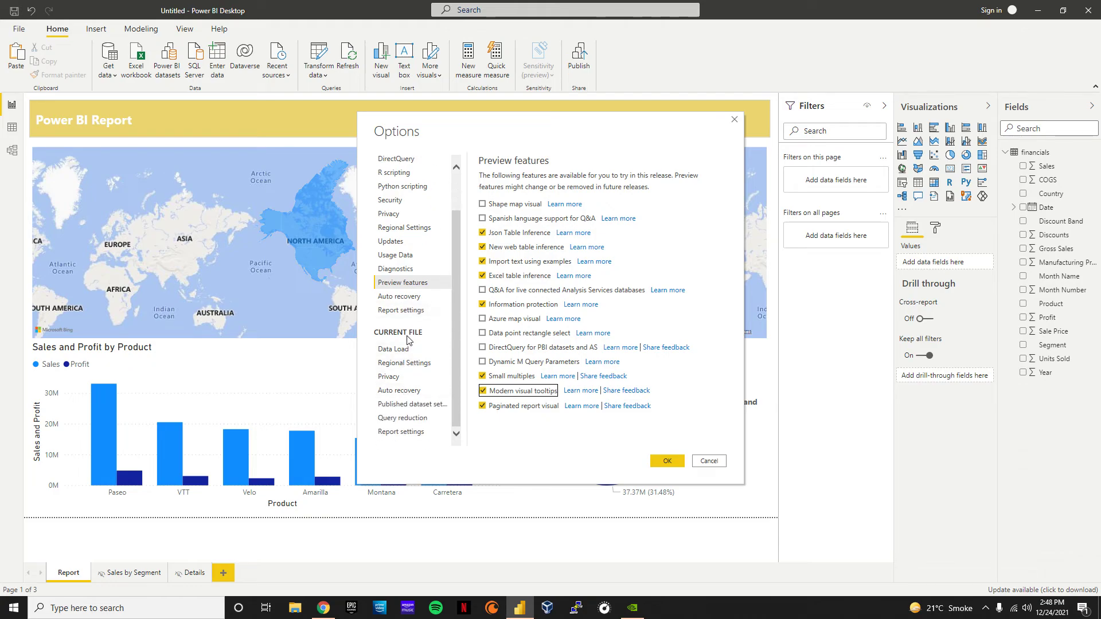
click(412, 436)
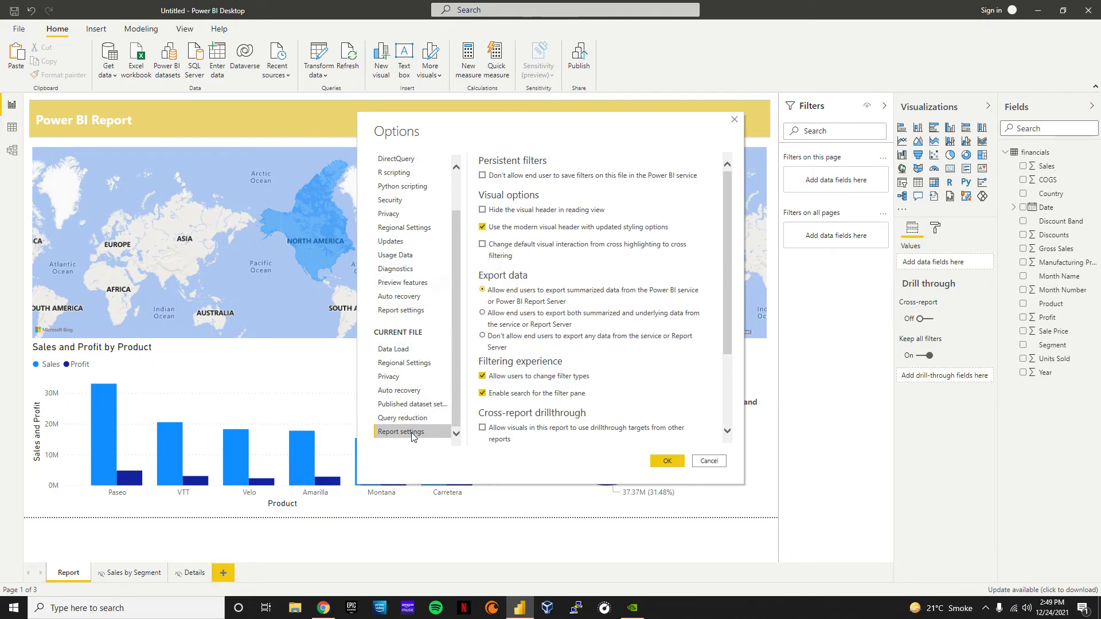
scroll(508, 393, down, 4)
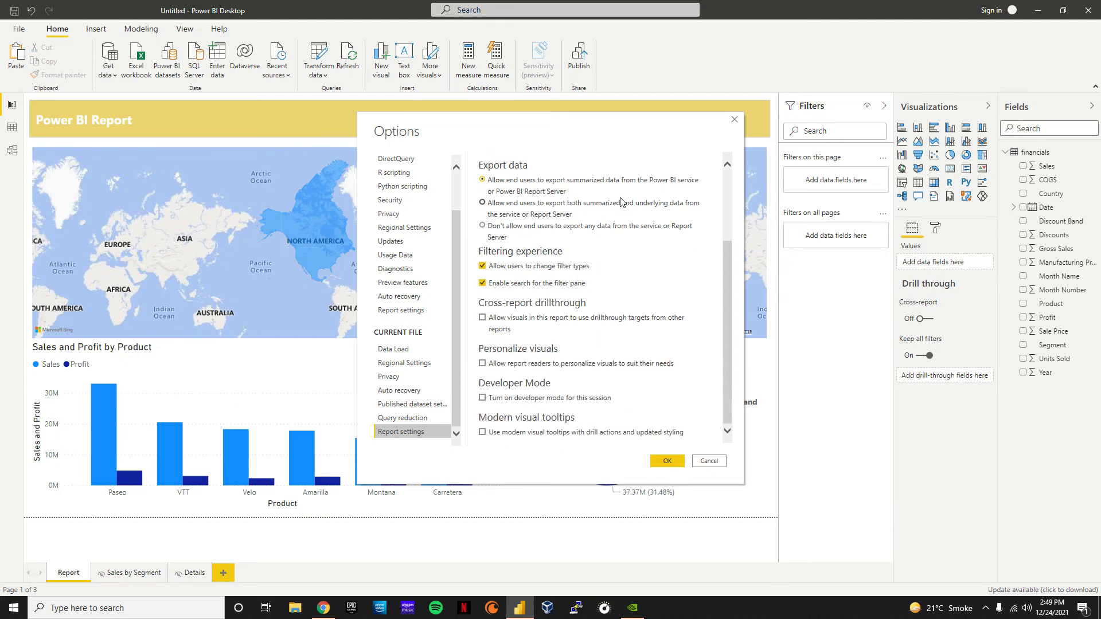
click(485, 434)
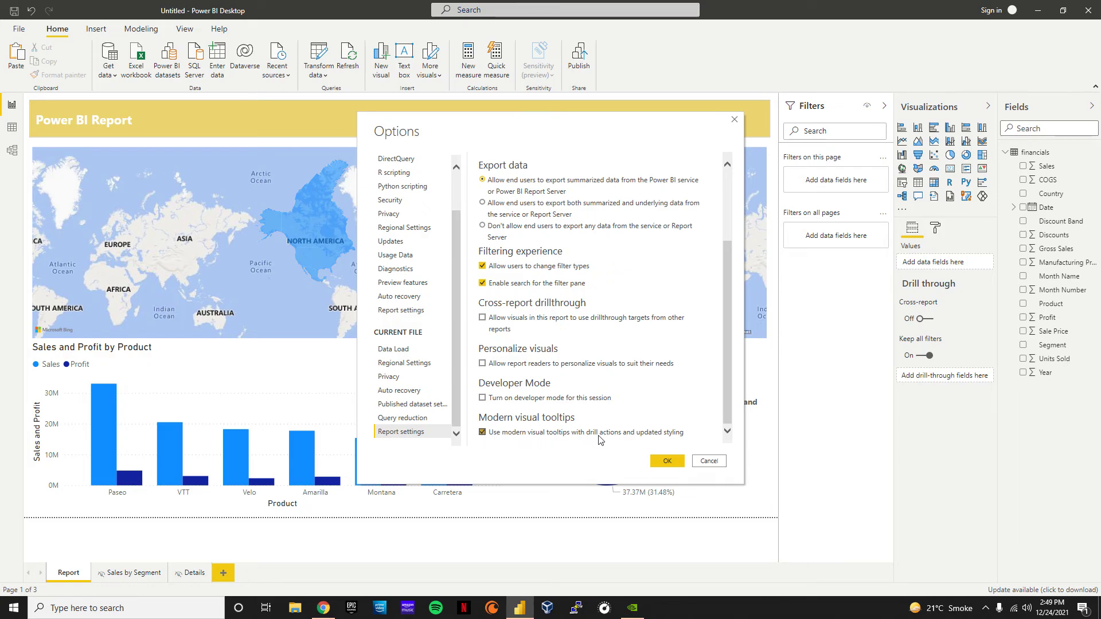
click(668, 462)
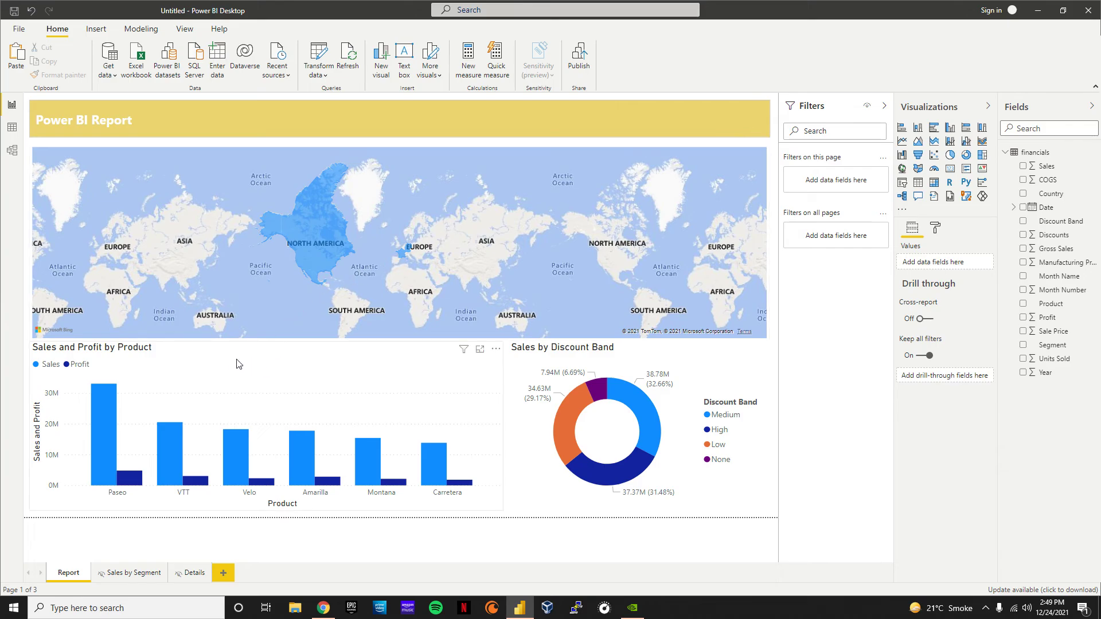
Step: Drill through to Details from the Paseo bar's modern tooltip and return to the report with the back button
mouse_move(103, 395)
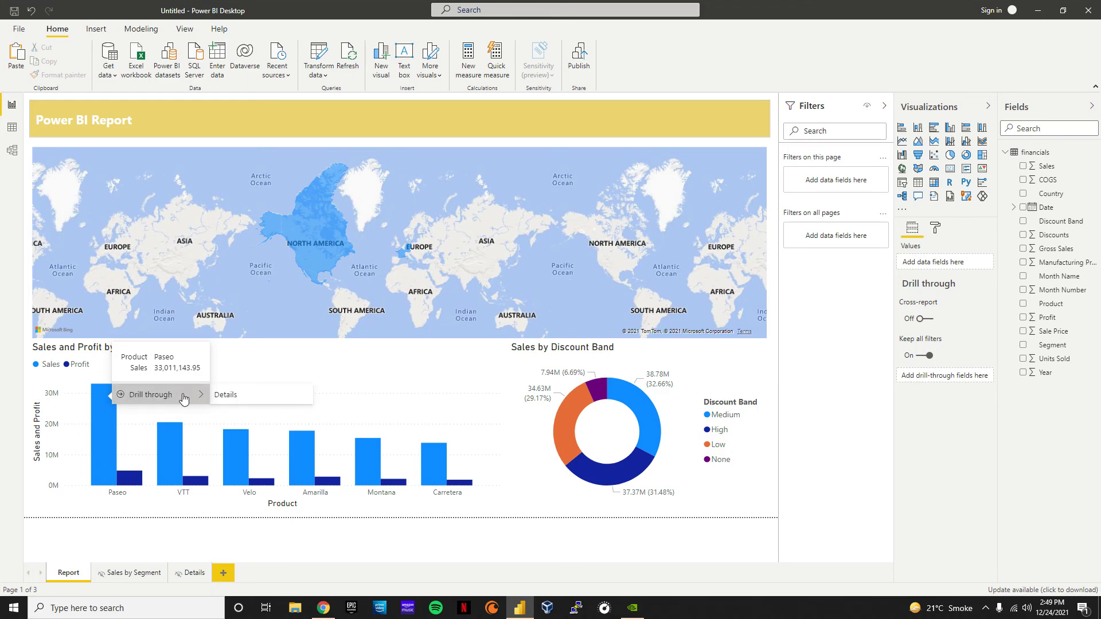
click(275, 395)
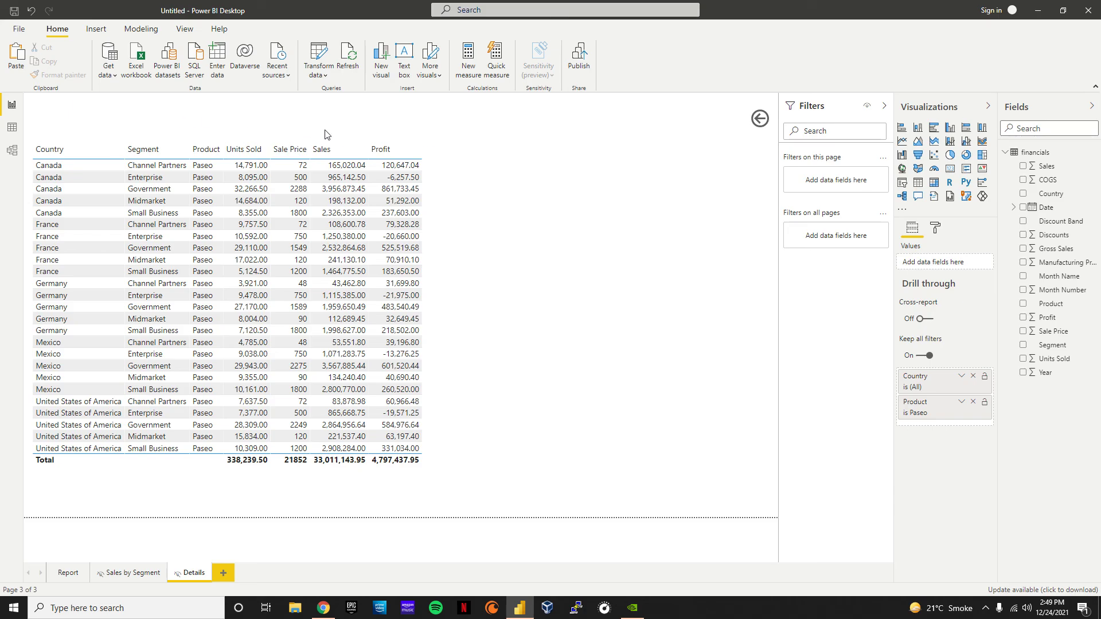
ctrl+click(762, 119)
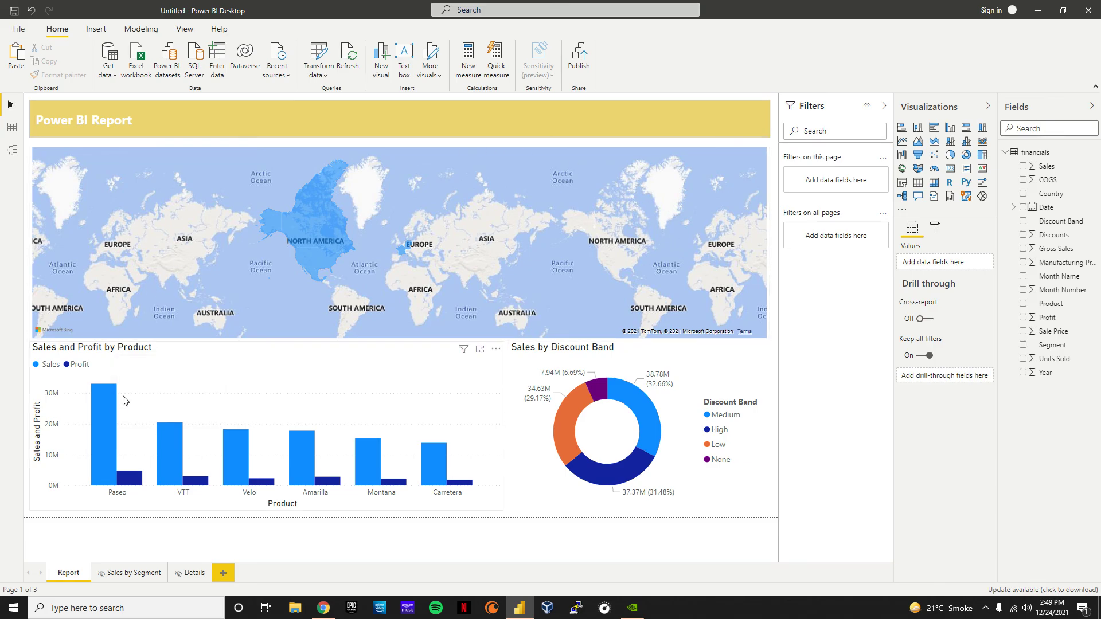
Step: Check the Sales by Segment tooltip on the map's North American and European countries
mouse_move(324, 214)
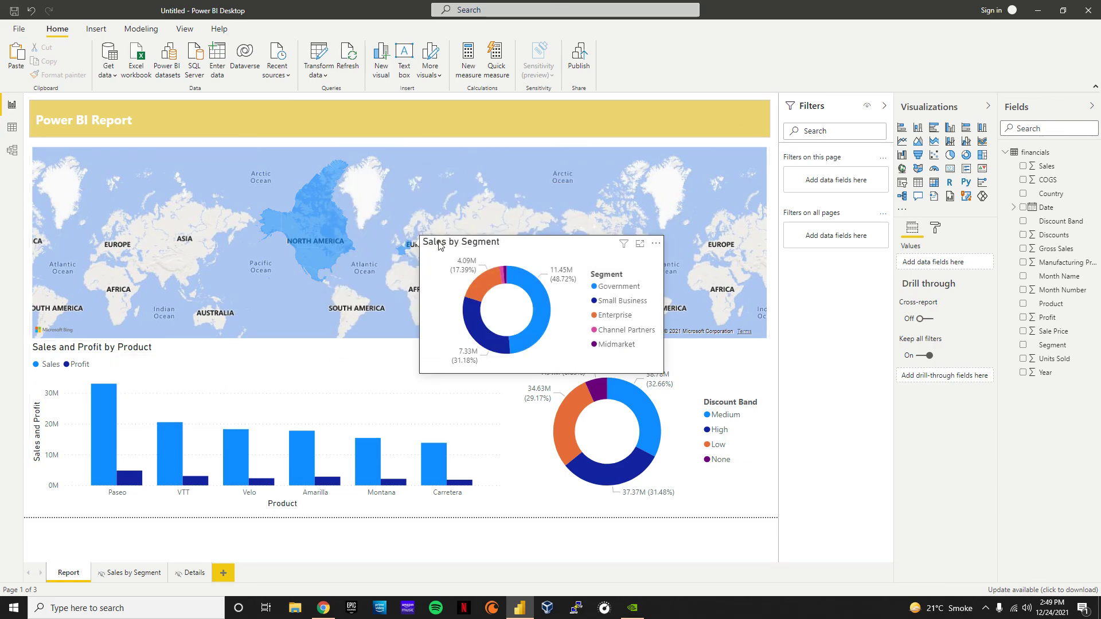
mouse_move(402, 253)
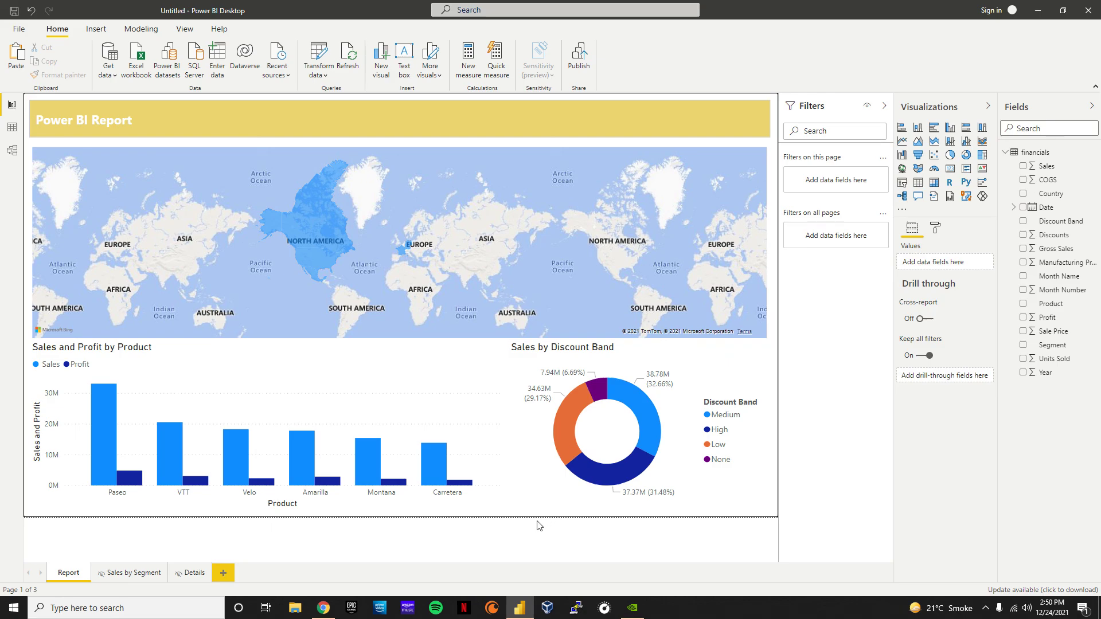
click(489, 508)
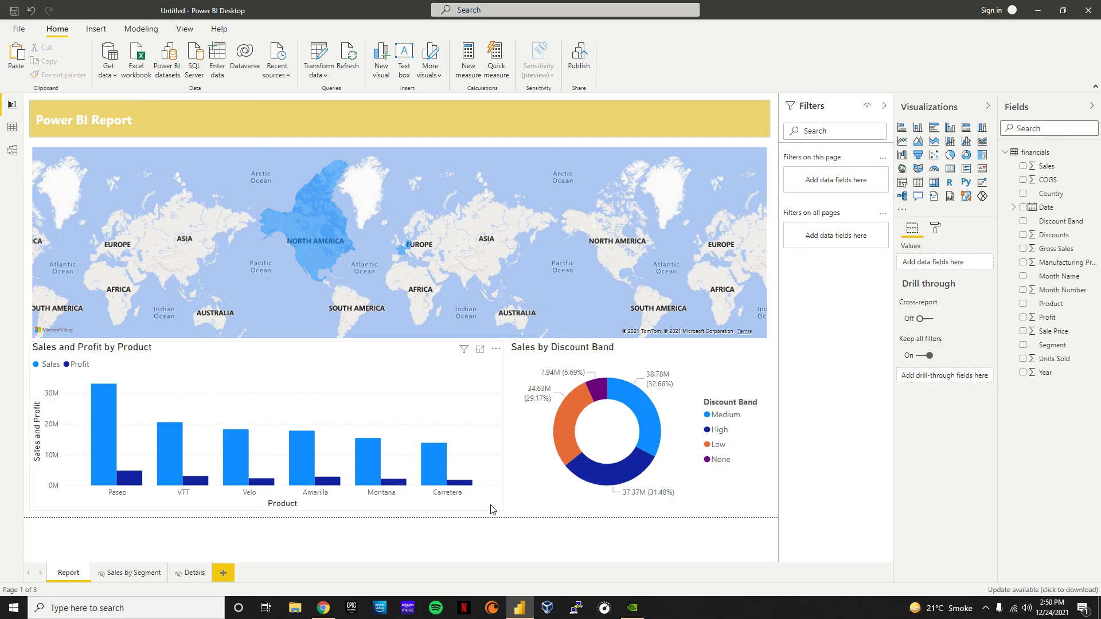